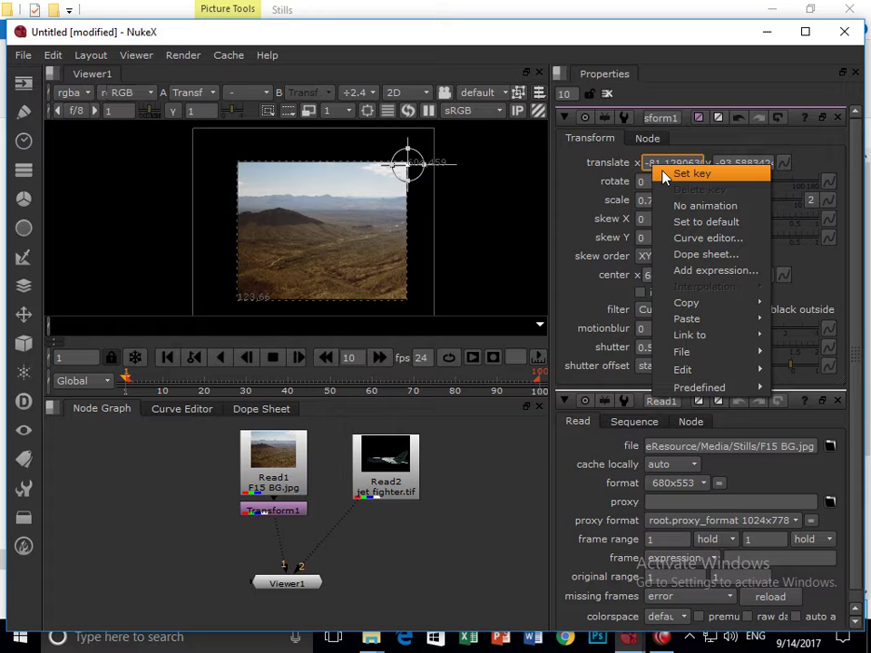
Step: Set a key on Transform1's translate x at frame 1, and move the image at frame 10 to about x -504, y -140
{"action": "left_click", "coordinate": [691, 173]}
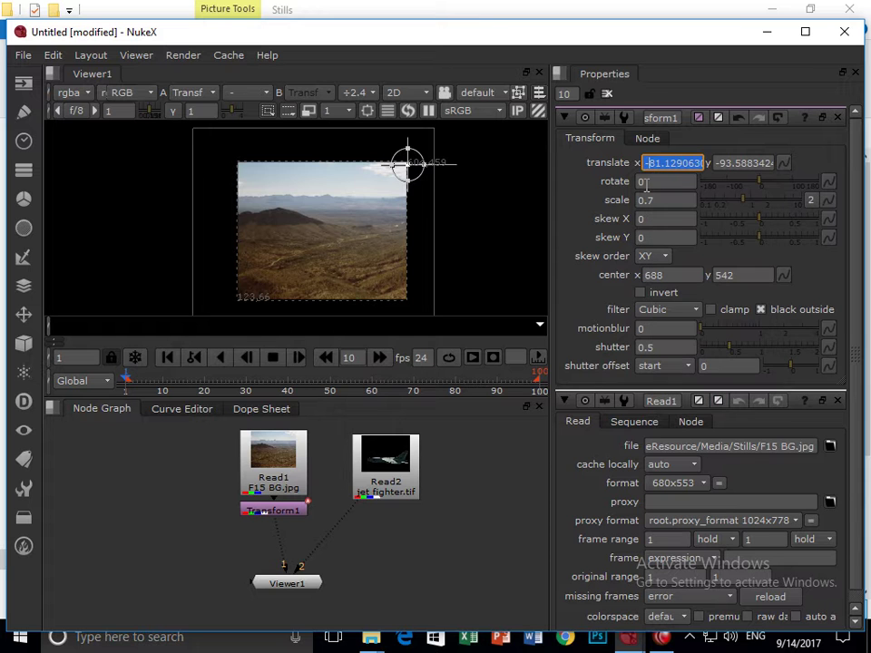
{"action": "left_click", "coordinate": [166, 385]}
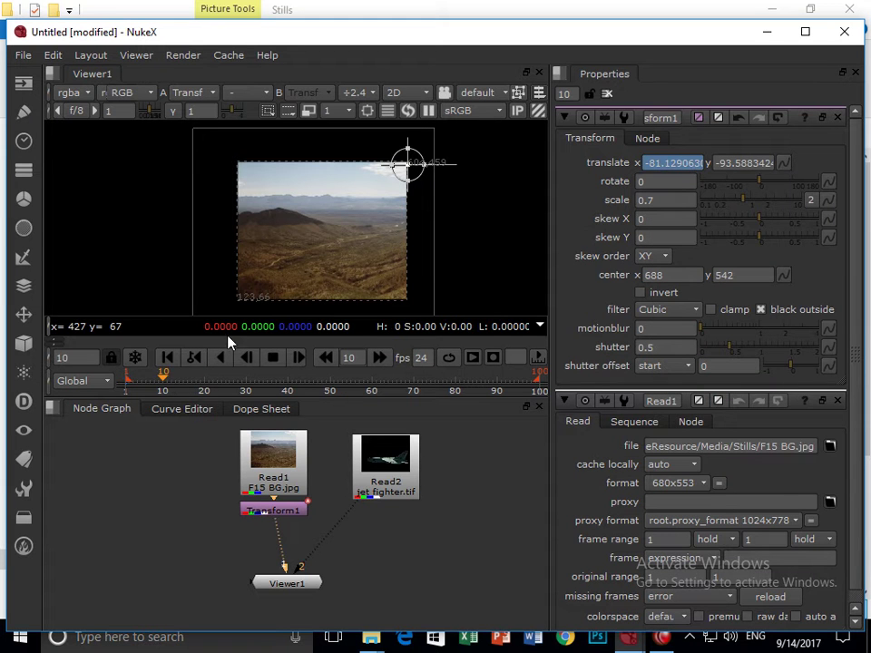
{"action": "left_click_drag", "start_coordinate": [407, 163], "coordinate": [258, 179]}
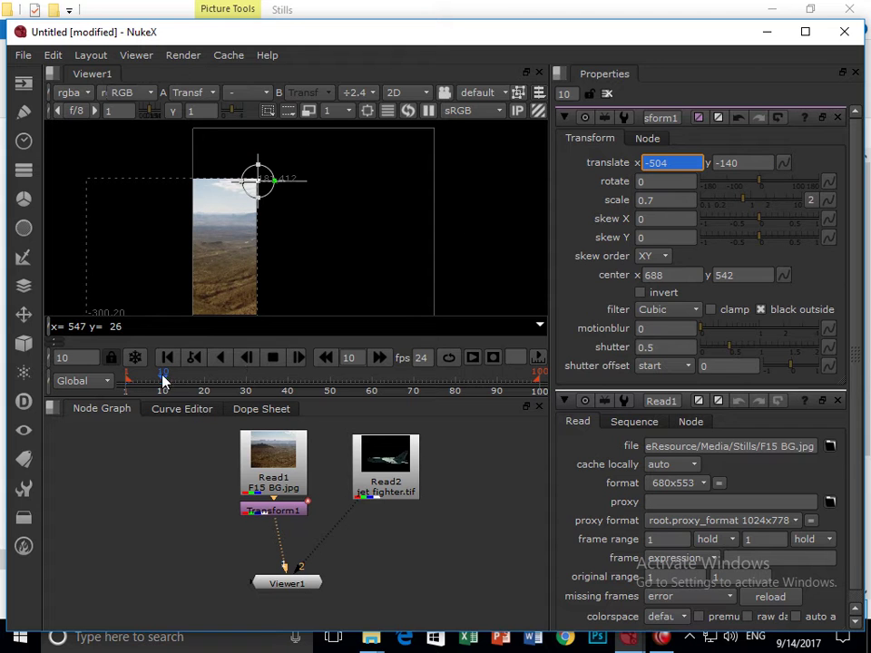
{"action": "left_click_drag", "start_coordinate": [127, 385], "coordinate": [165, 392]}
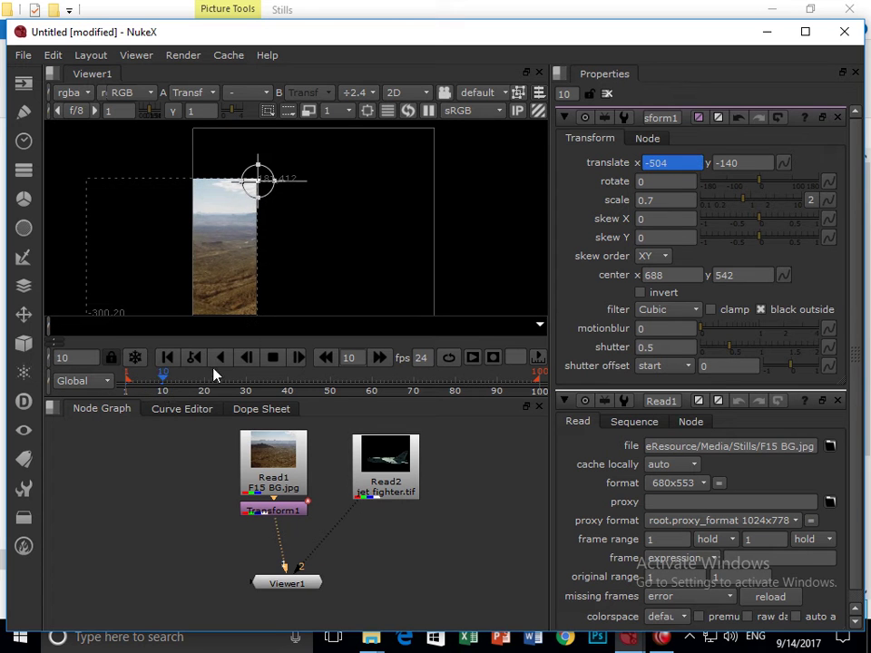
Step: Set a key on translate y at frame 10 and move the image to about x -116, y -36
{"action": "right_click", "coordinate": [739, 163]}
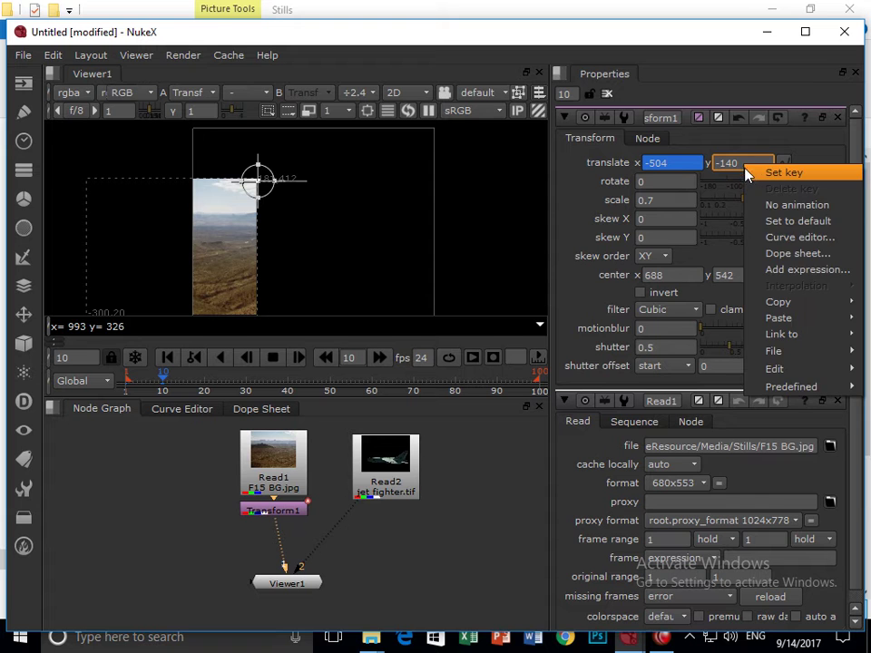
{"action": "left_click", "coordinate": [767, 170]}
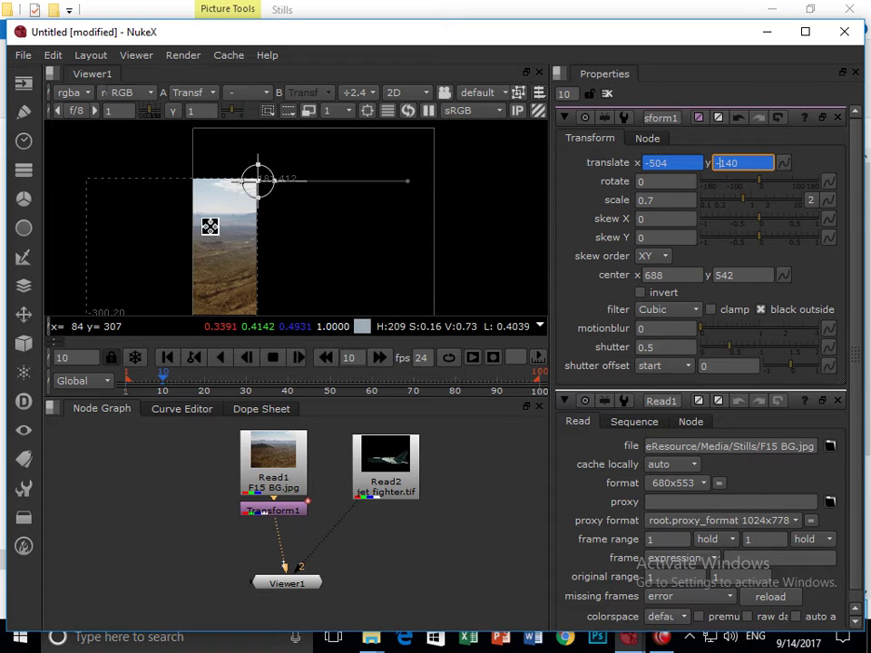
{"action": "left_click_drag", "start_coordinate": [259, 185], "coordinate": [394, 143]}
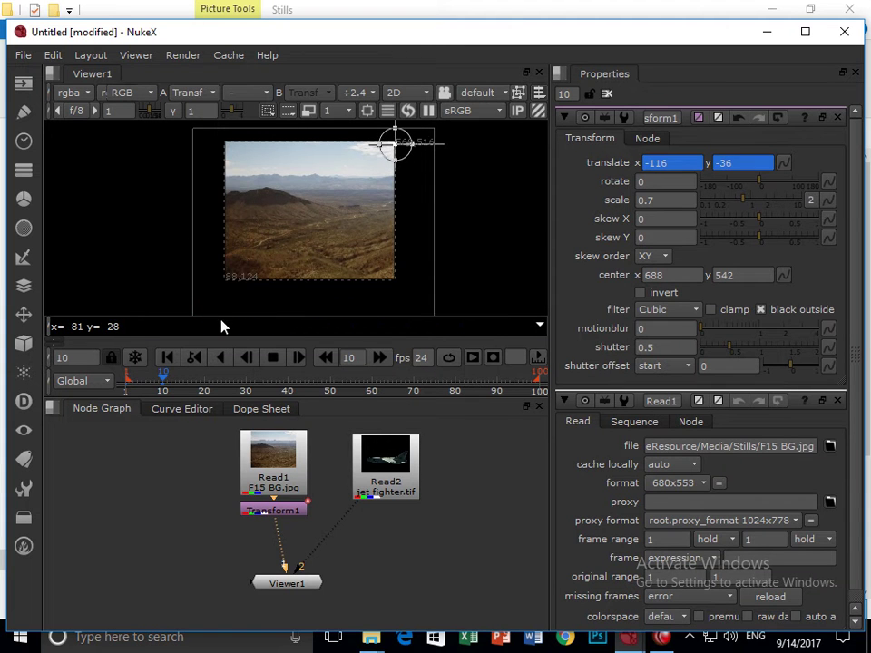
{"action": "left_click_drag", "start_coordinate": [126, 374], "coordinate": [163, 371]}
Step: Move the image lower at frame 10 to a translate y of about -272, and scrub back before frame 1
{"action": "left_click_drag", "start_coordinate": [396, 145], "coordinate": [232, 228]}
{"action": "left_click_drag", "start_coordinate": [178, 386], "coordinate": [74, 375]}
{"action": "left_click_drag", "start_coordinate": [165, 378], "coordinate": [113, 377]}
Step: Delete all of Transform1's translate keys in the Dope Sheet and collapse the node's channels
{"action": "left_click", "coordinate": [255, 409]}
{"action": "scroll", "coordinate": [286, 462], "scroll_direction": "up", "scroll_amount": 6}
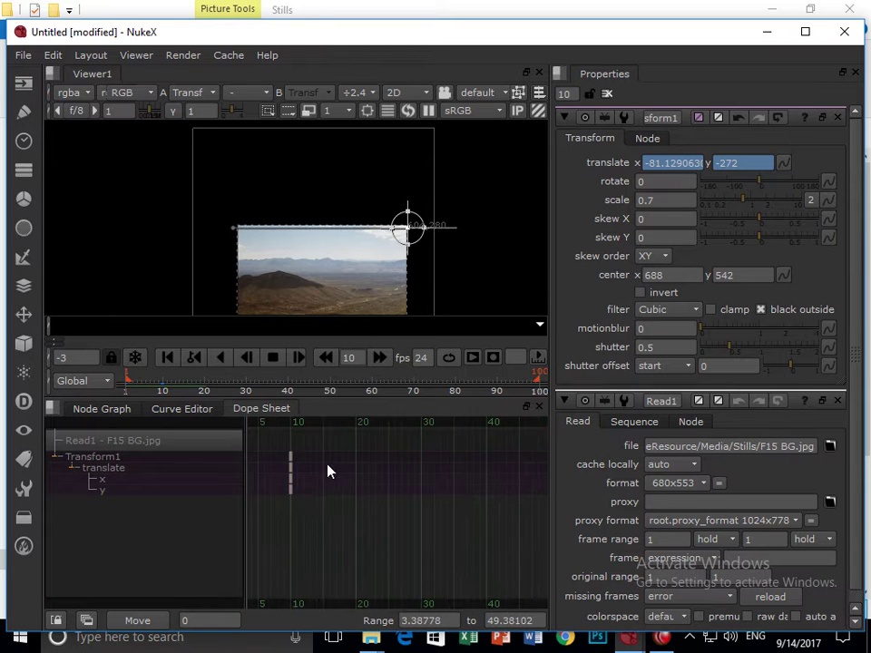
{"action": "left_click_drag", "start_coordinate": [308, 471], "coordinate": [174, 531]}
{"action": "key", "text": "Delete"}
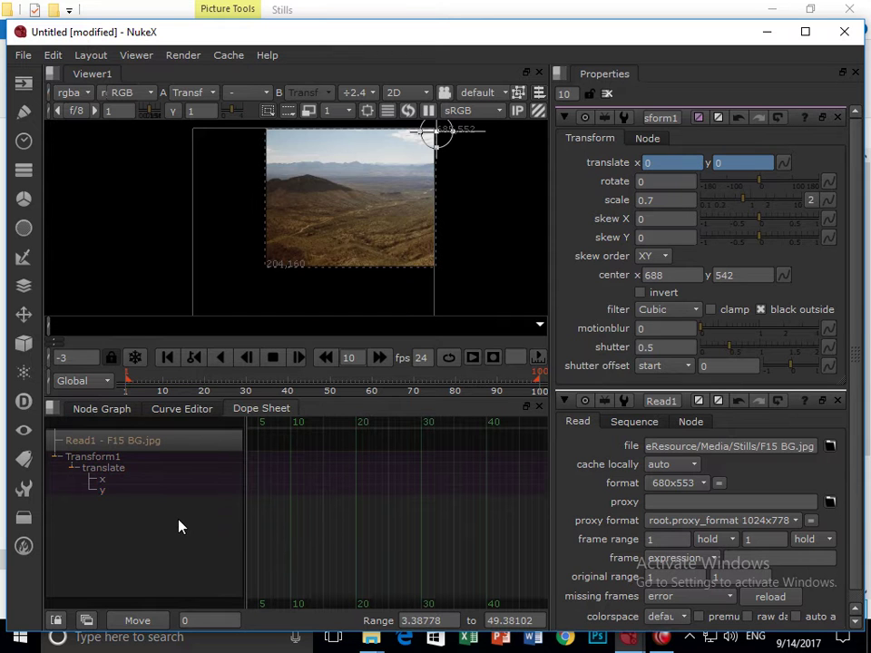
{"action": "left_click", "coordinate": [55, 457]}
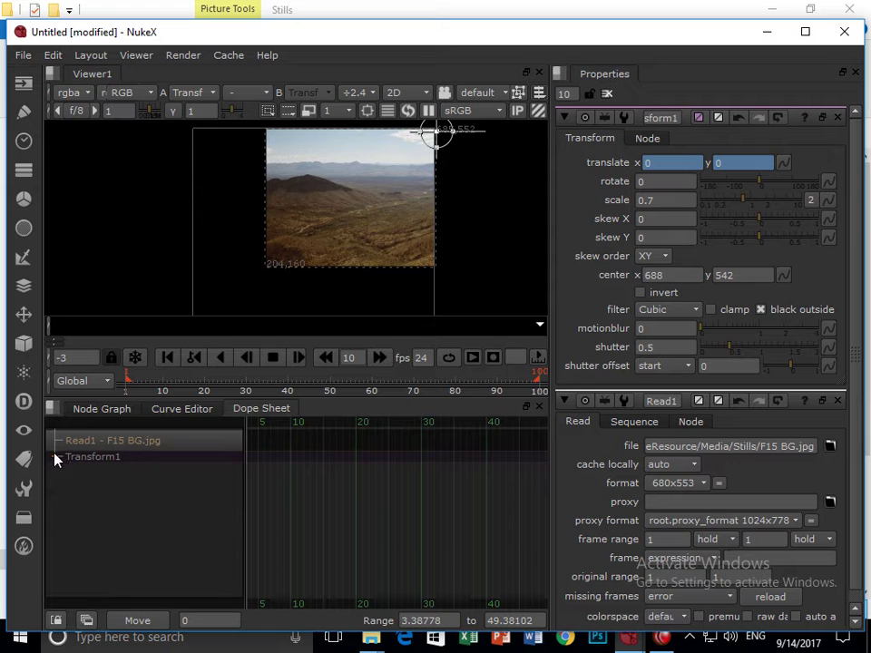
Step: Animate the image position with keys at about x 2, y 2 on frame 0 and about x -516, y -278 on frame 10
{"action": "scroll", "coordinate": [463, 218], "scroll_direction": "down", "scroll_amount": 1}
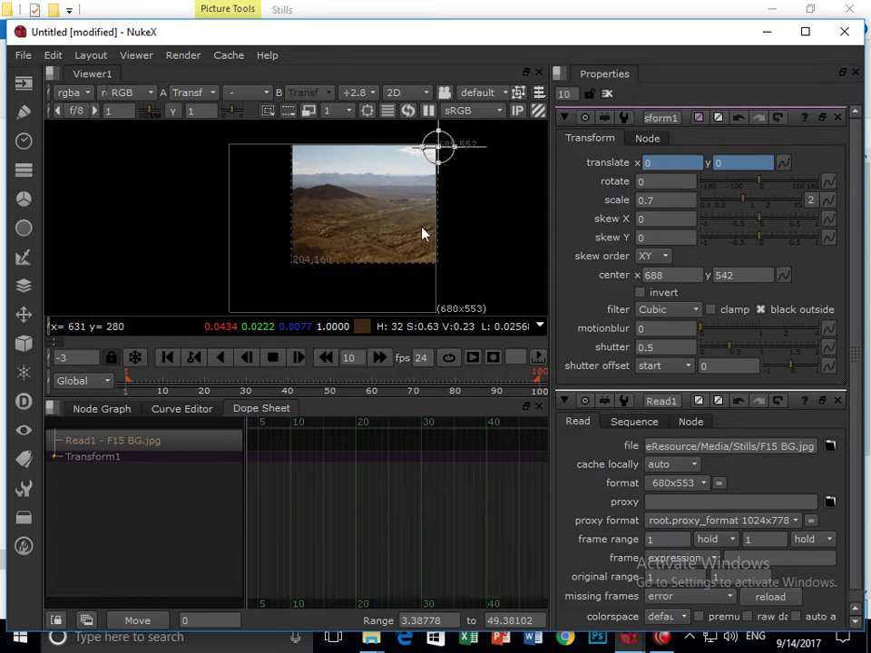
{"action": "left_click", "coordinate": [125, 381]}
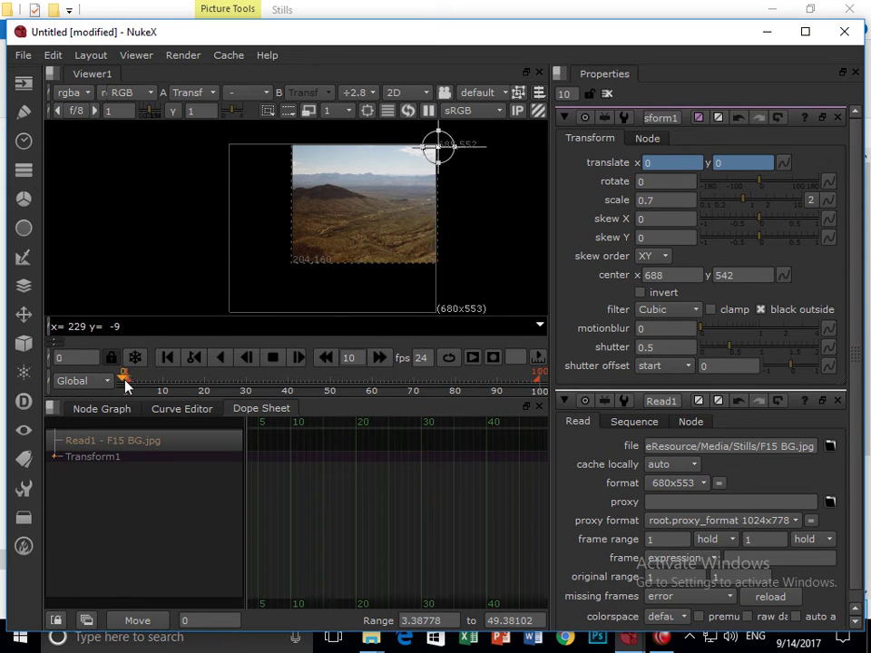
{"action": "left_click_drag", "start_coordinate": [437, 146], "coordinate": [442, 155]}
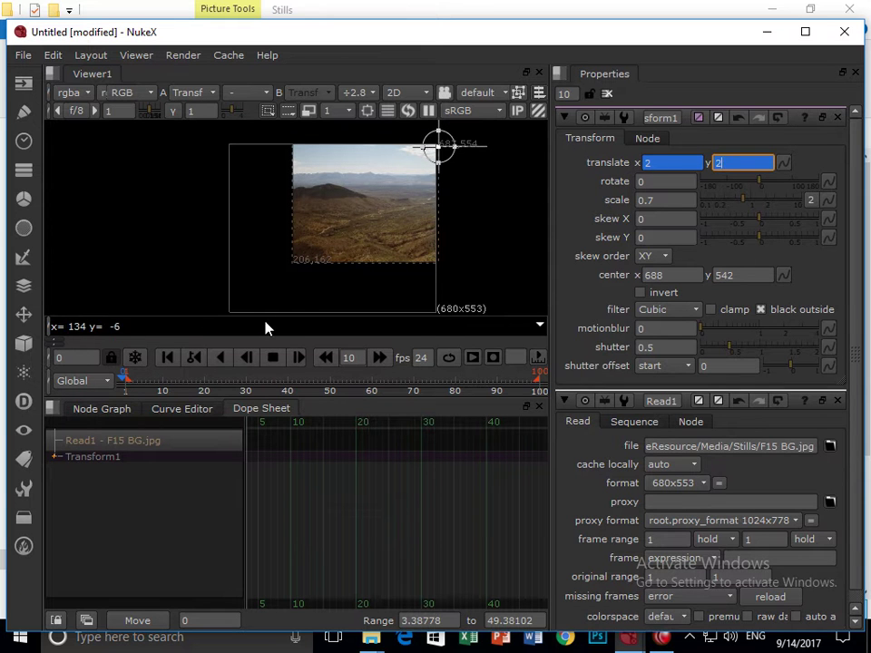
{"action": "left_click", "coordinate": [163, 384]}
{"action": "left_click_drag", "start_coordinate": [437, 146], "coordinate": [282, 229]}
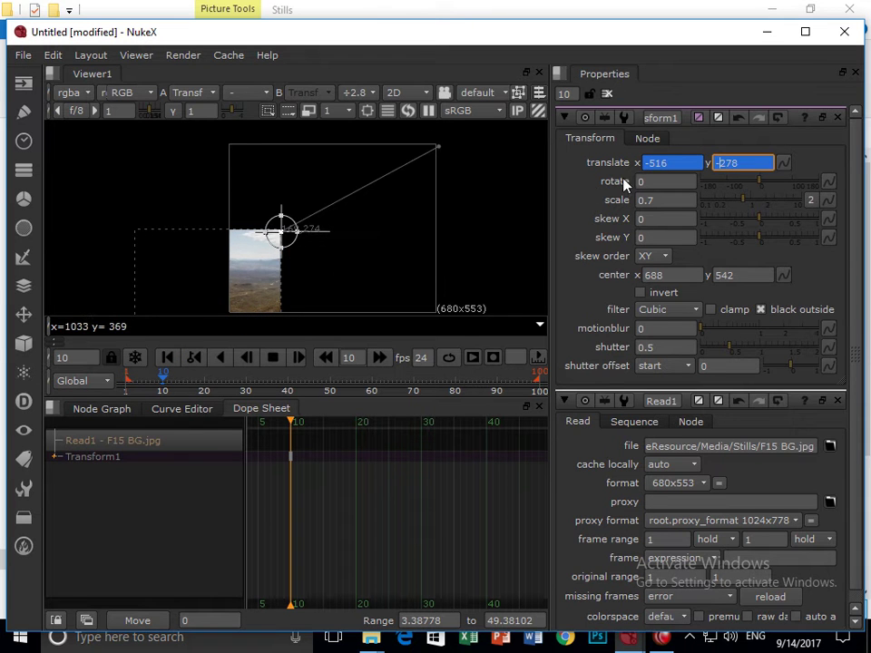
Step: Review the image's movement along the timeline, return to the node graph and stop at frame 12
{"action": "left_click", "coordinate": [161, 383]}
{"action": "left_click_drag", "start_coordinate": [161, 383], "coordinate": [97, 379]}
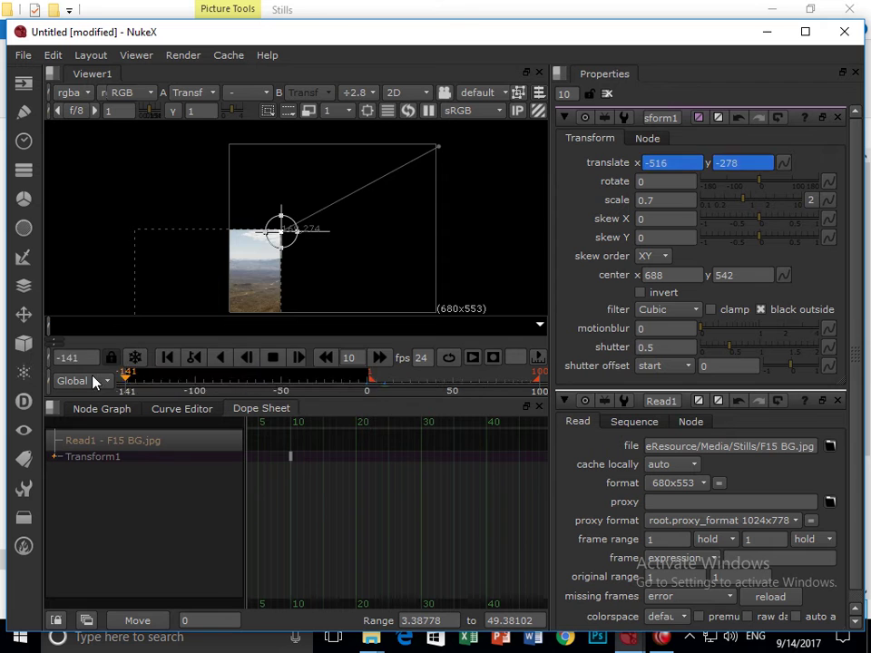
{"action": "left_click", "coordinate": [102, 409]}
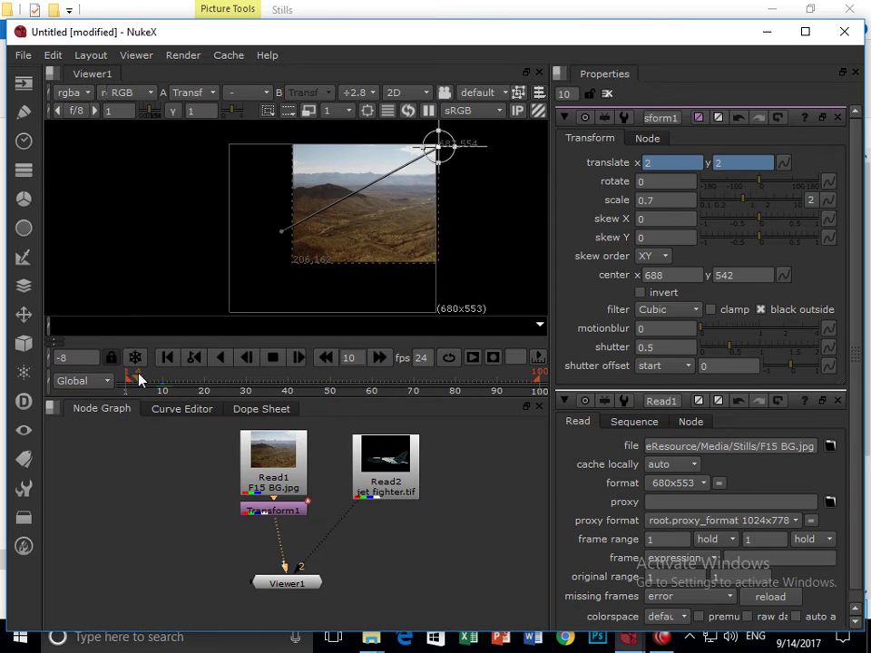
{"action": "left_click_drag", "start_coordinate": [124, 383], "coordinate": [172, 376]}
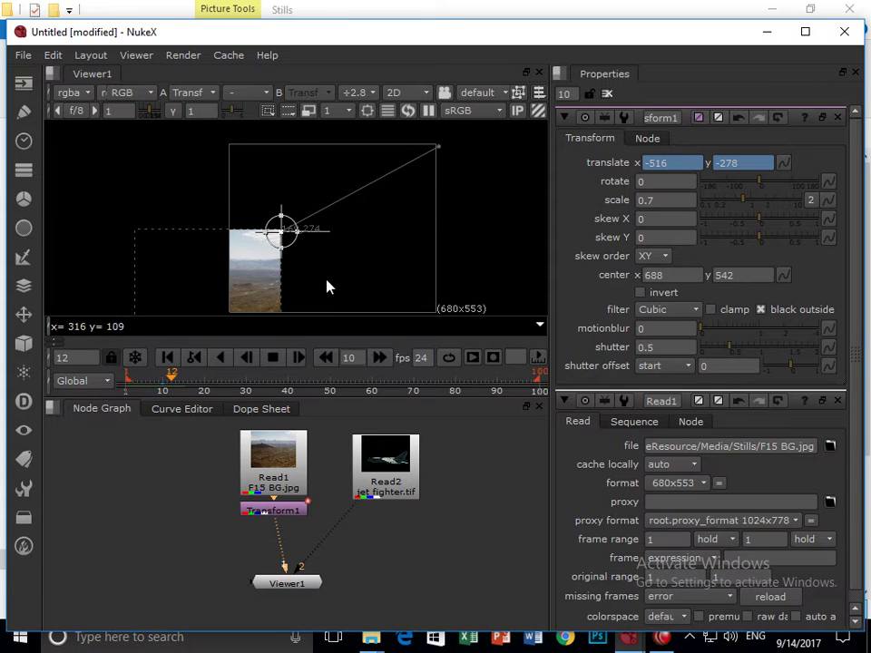
Step: Set a rotate key of 0 on Transform1 at frame 12 and go back to frame 2
{"action": "left_click", "coordinate": [658, 180]}
{"action": "right_click", "coordinate": [655, 182]}
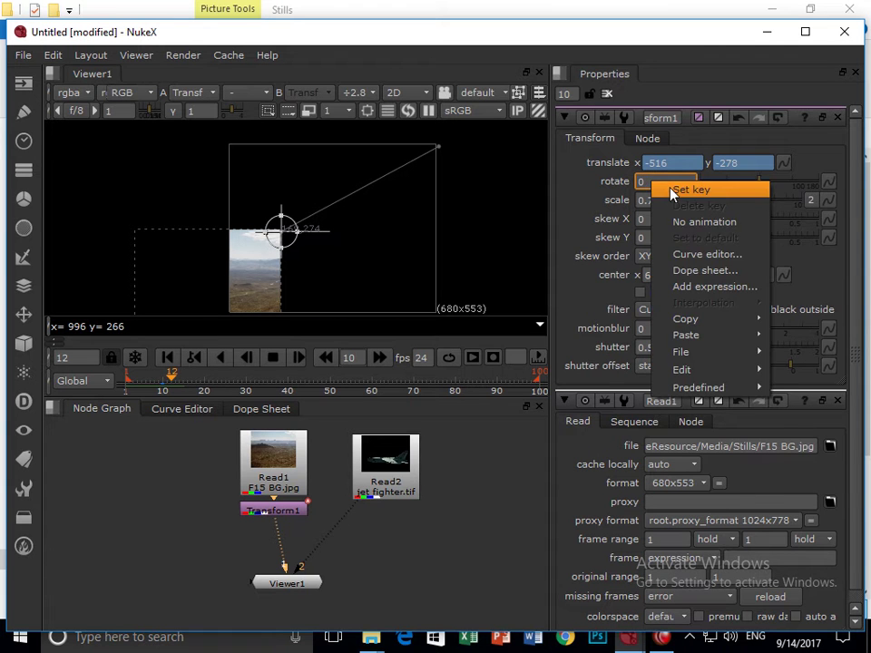
{"action": "left_click", "coordinate": [672, 190]}
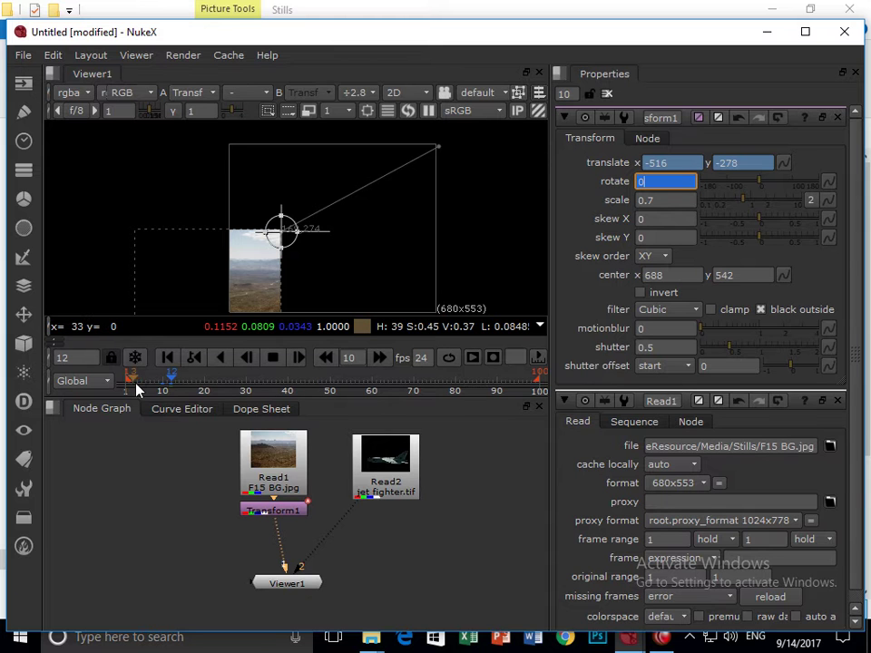
{"action": "left_click_drag", "start_coordinate": [172, 381], "coordinate": [130, 382]}
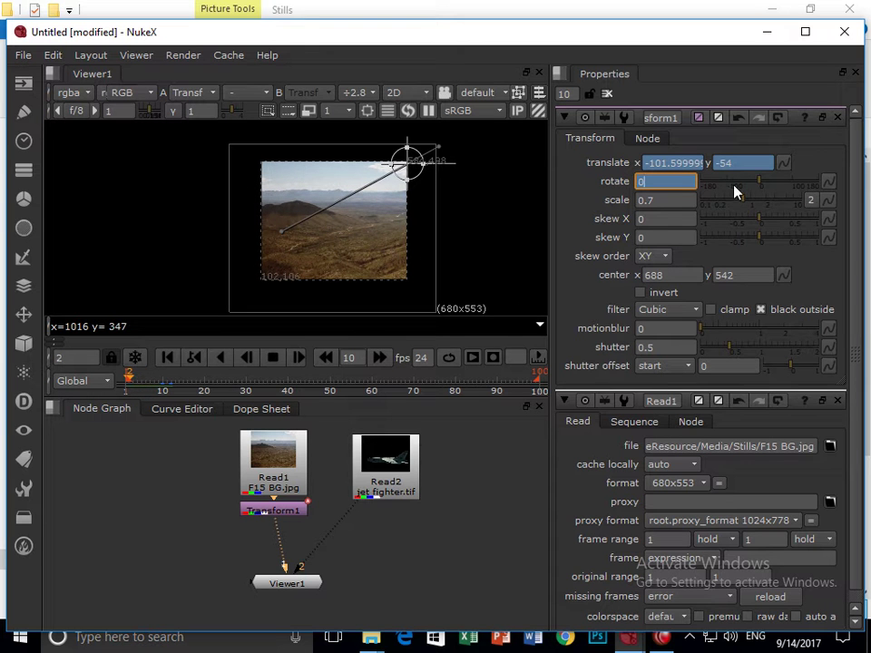
{"action": "left_click_drag", "start_coordinate": [736, 198], "coordinate": [804, 163]}
Step: At frame 23, move the image to about x -124, y -90 as another position key, and advance to frame 27
{"action": "left_click_drag", "start_coordinate": [131, 385], "coordinate": [205, 373]}
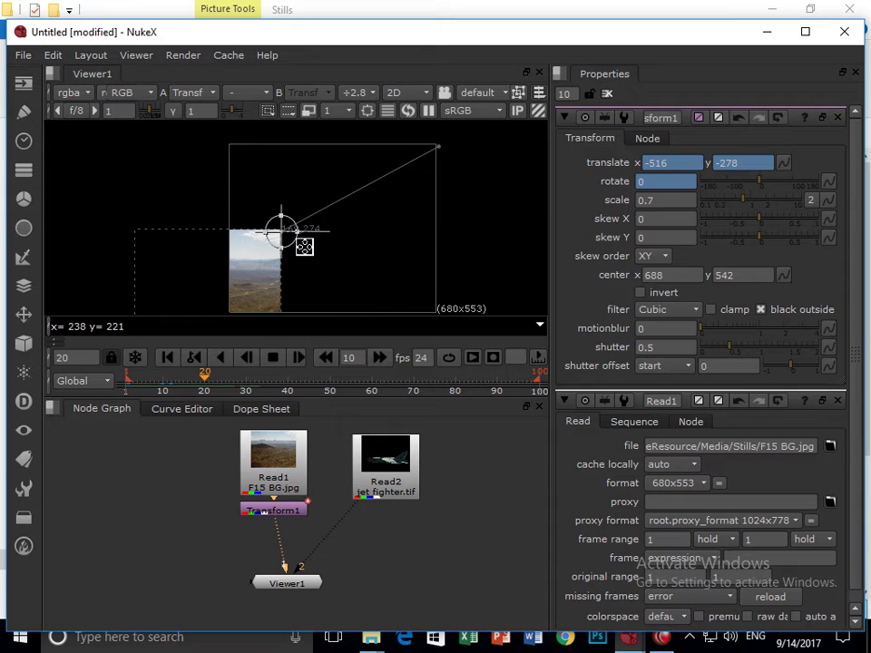
{"action": "mouse_move", "coordinate": [204, 373]}
{"action": "left_mouse_down"}
{"action": "mouse_move", "coordinate": [160, 379]}
{"action": "mouse_move", "coordinate": [217, 377]}
{"action": "left_mouse_up"}
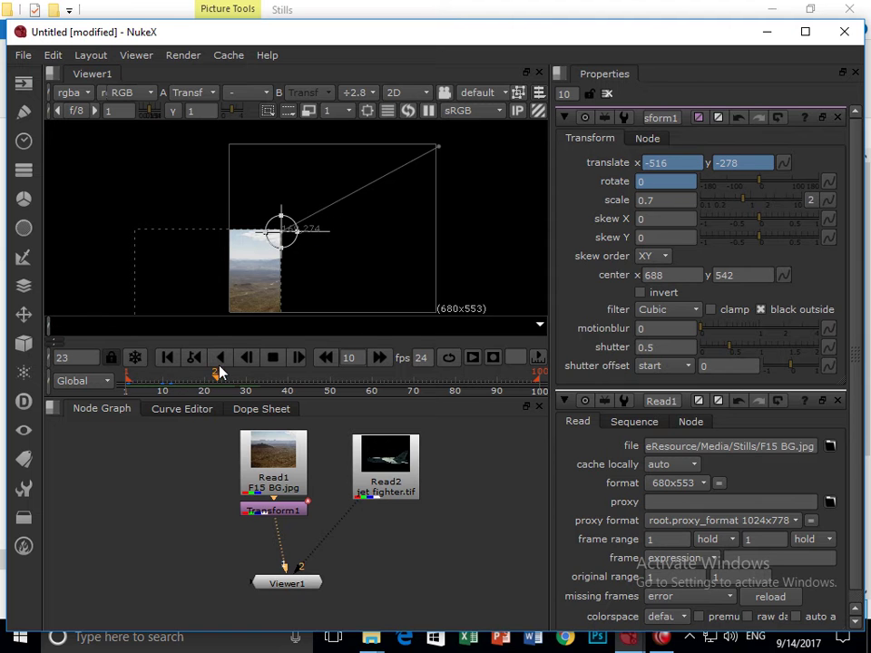
{"action": "left_click_drag", "start_coordinate": [281, 231], "coordinate": [400, 172]}
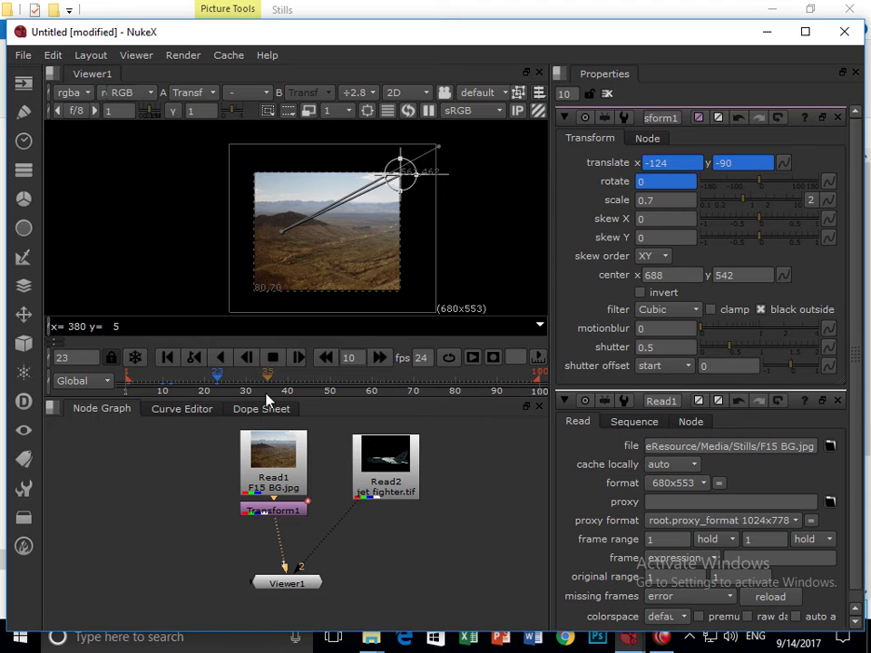
{"action": "left_click_drag", "start_coordinate": [218, 383], "coordinate": [235, 375]}
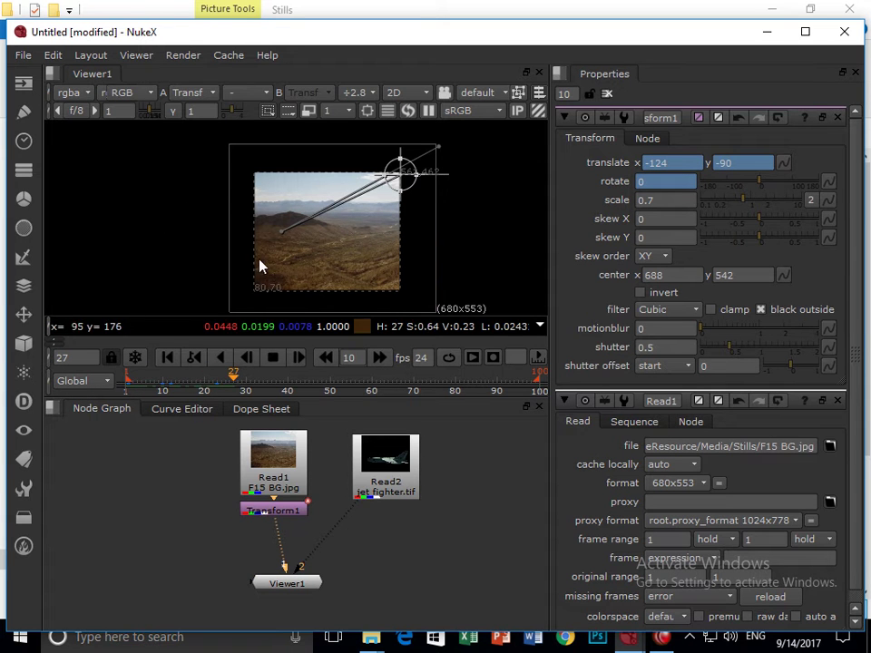
Step: Inspect the image's red, green, blue and alpha channels one by one in the viewer, and restore the RGB display
{"action": "scroll", "coordinate": [290, 280], "scroll_direction": "up", "scroll_amount": 2}
{"action": "scroll", "coordinate": [358, 262], "scroll_direction": "up", "scroll_amount": 1}
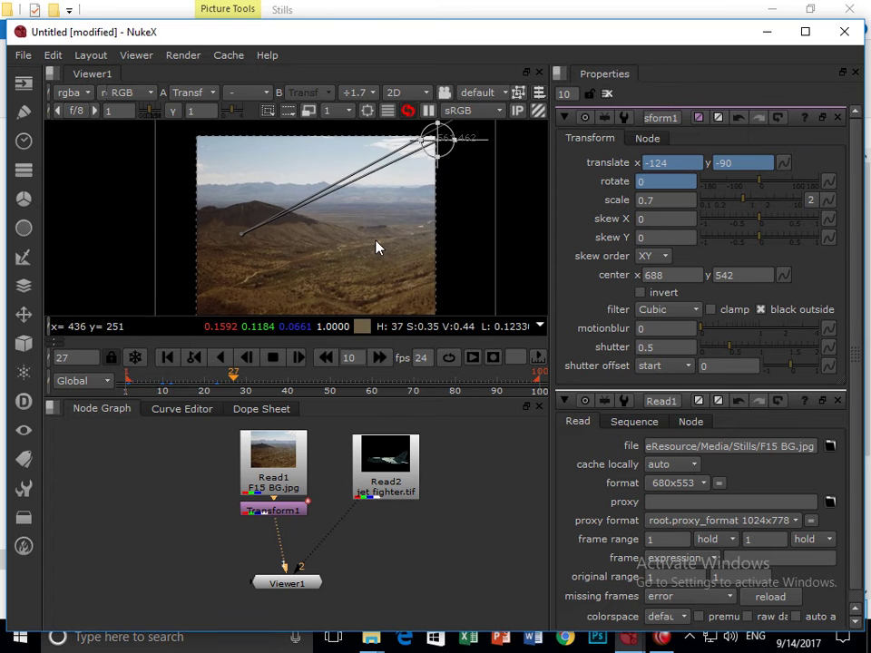
{"action": "left_click", "coordinate": [86, 94]}
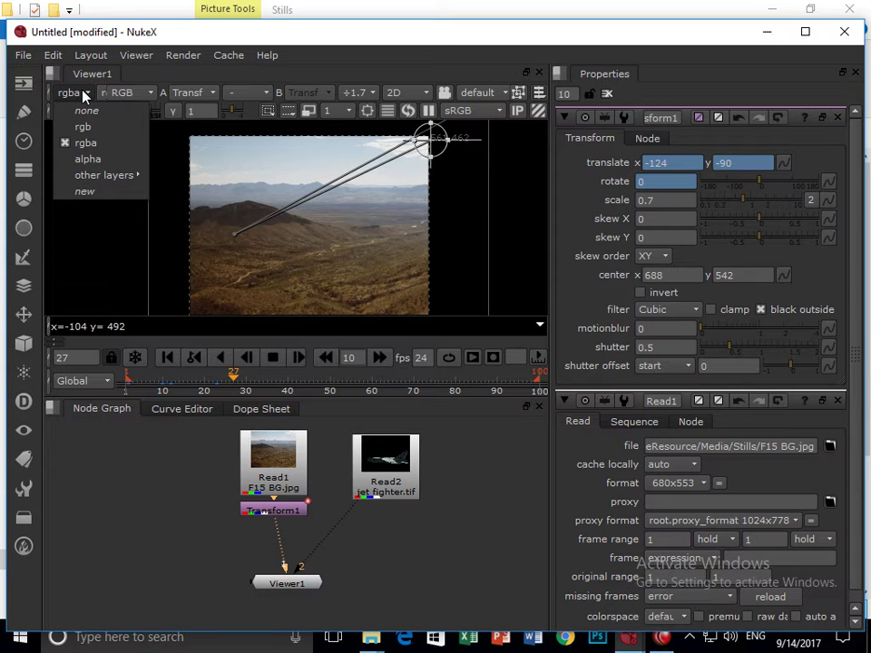
{"action": "left_click", "coordinate": [124, 93]}
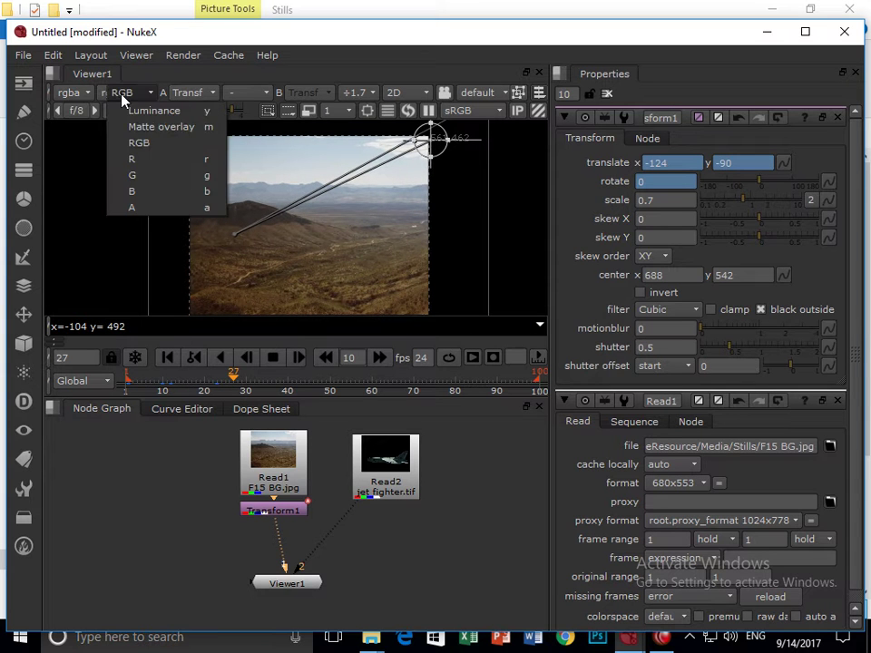
{"action": "left_click", "coordinate": [151, 159]}
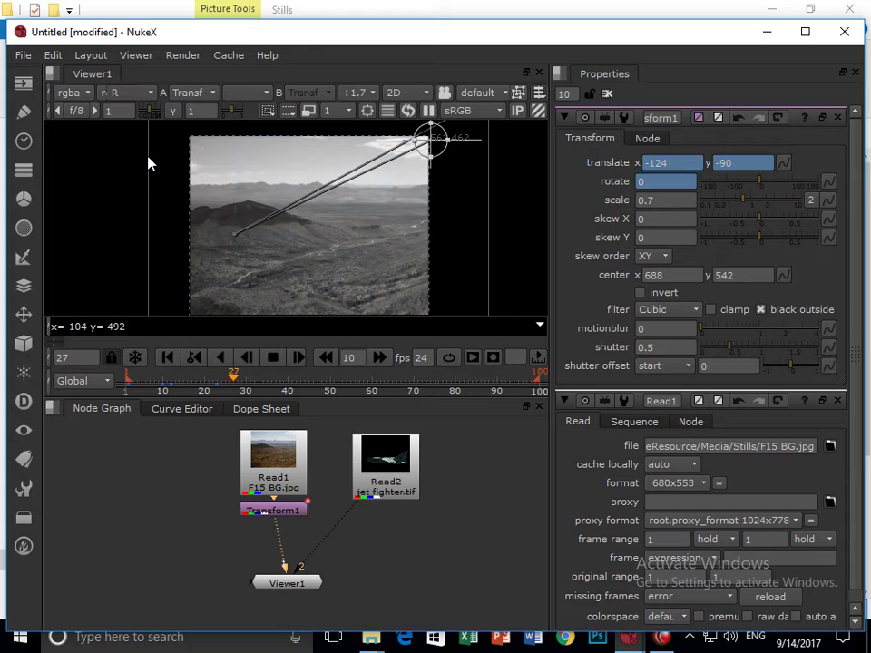
{"action": "key", "text": "g"}
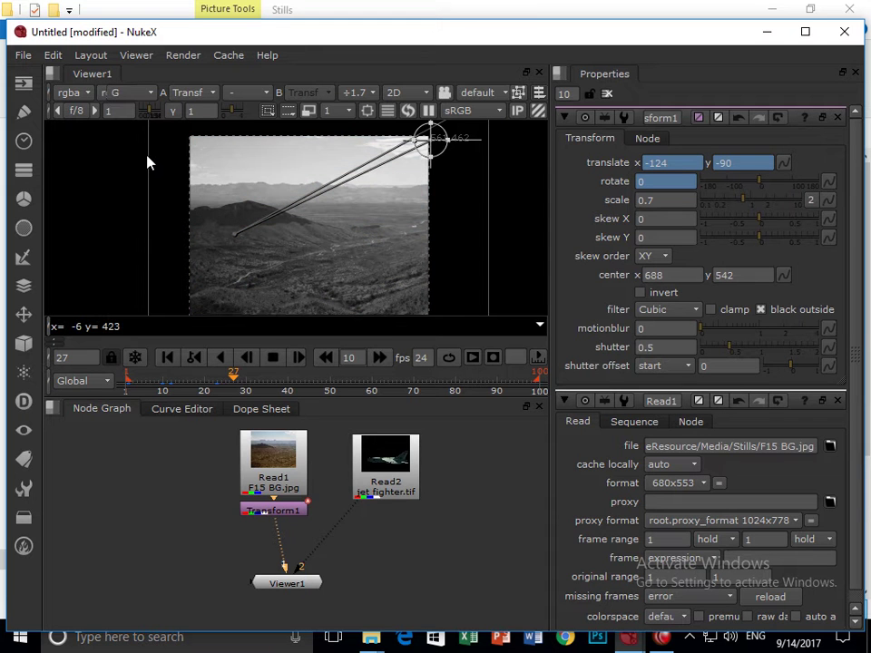
{"action": "key", "text": "b"}
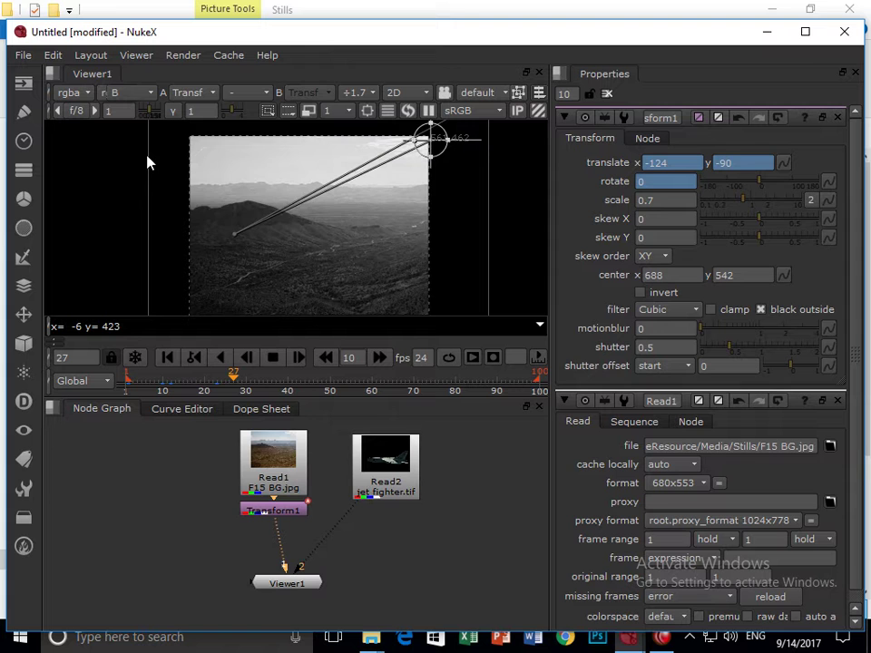
{"action": "key", "text": "a"}
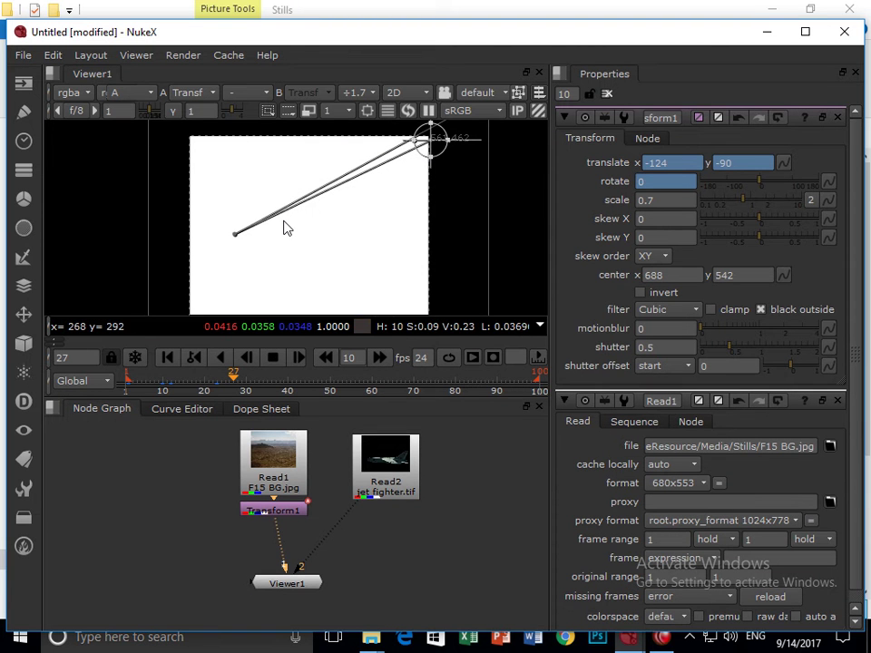
{"action": "left_click", "coordinate": [125, 103]}
{"action": "left_click", "coordinate": [139, 143]}
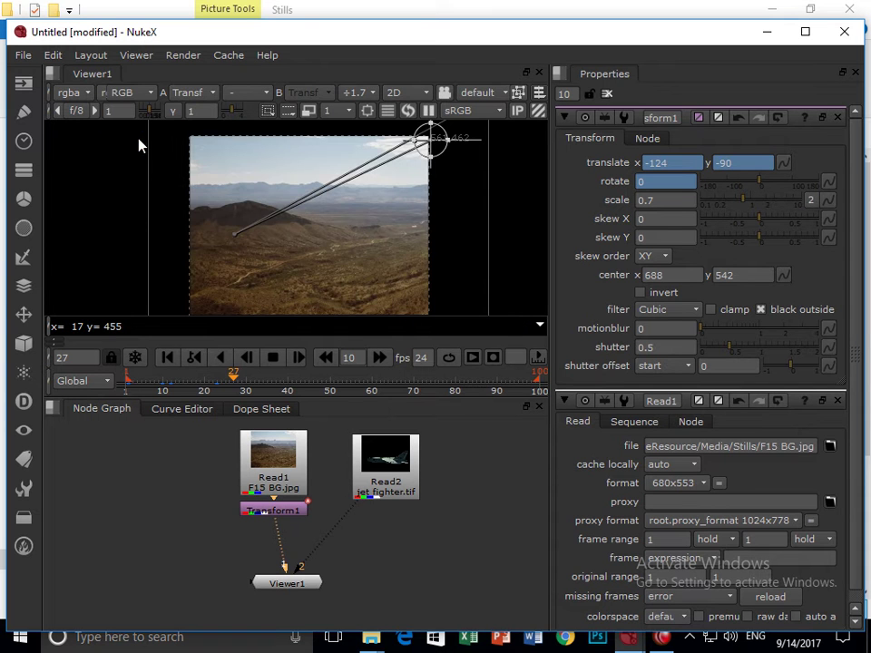
Step: Look at the viewer's 3D view and switch it back to 2D
{"action": "left_click", "coordinate": [402, 95]}
{"action": "left_click", "coordinate": [413, 129]}
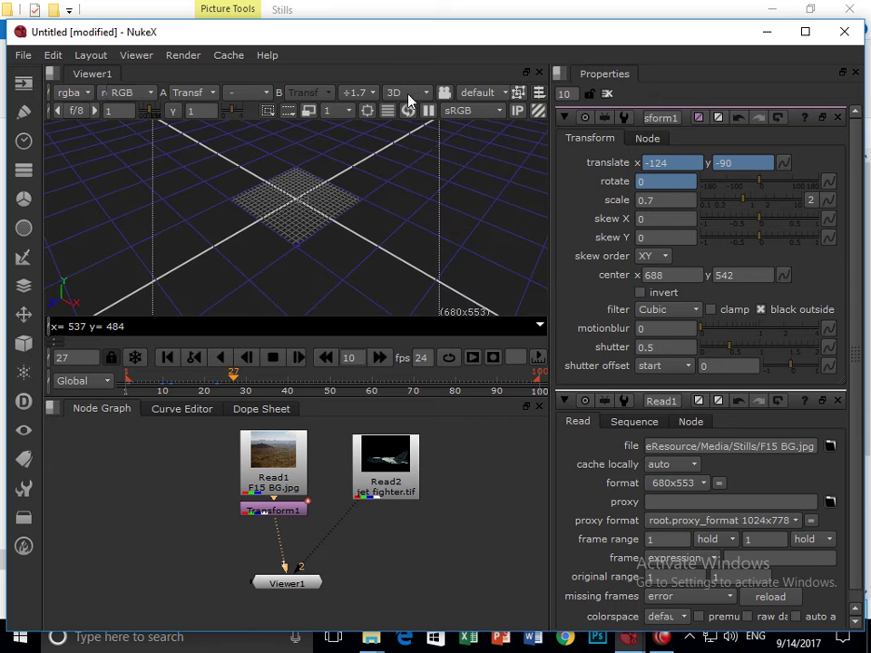
{"action": "left_click", "coordinate": [405, 95]}
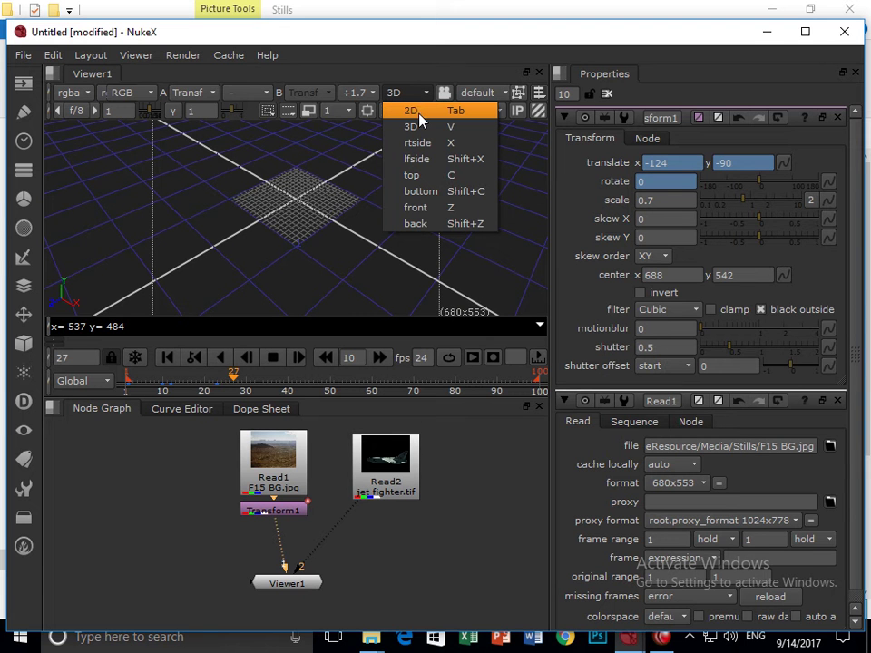
{"action": "left_click", "coordinate": [418, 116]}
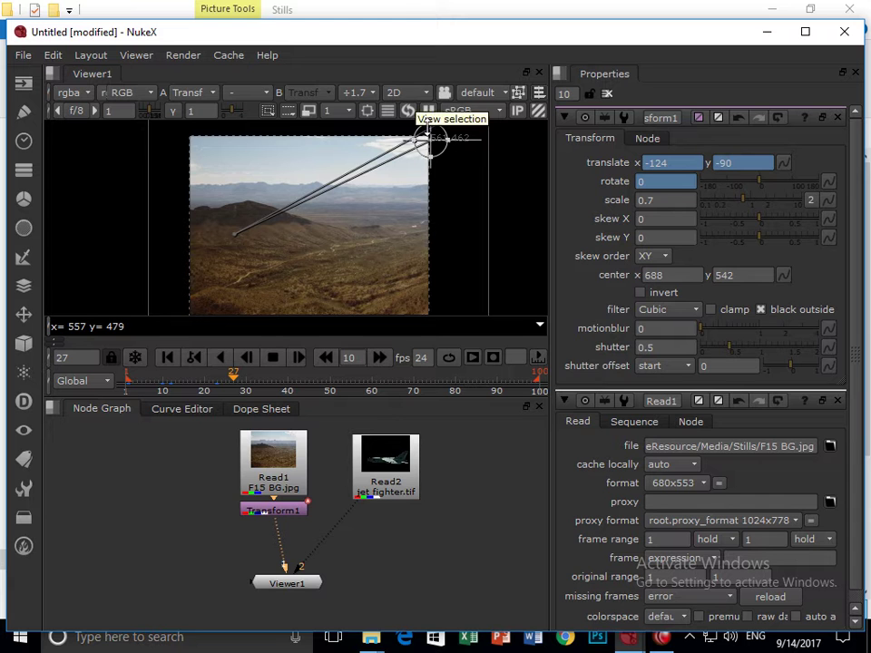
Step: Enable the viewer's region of interest, shift it slightly over the image, and set the viewer gamma to 1.4
{"action": "left_click", "coordinate": [367, 109]}
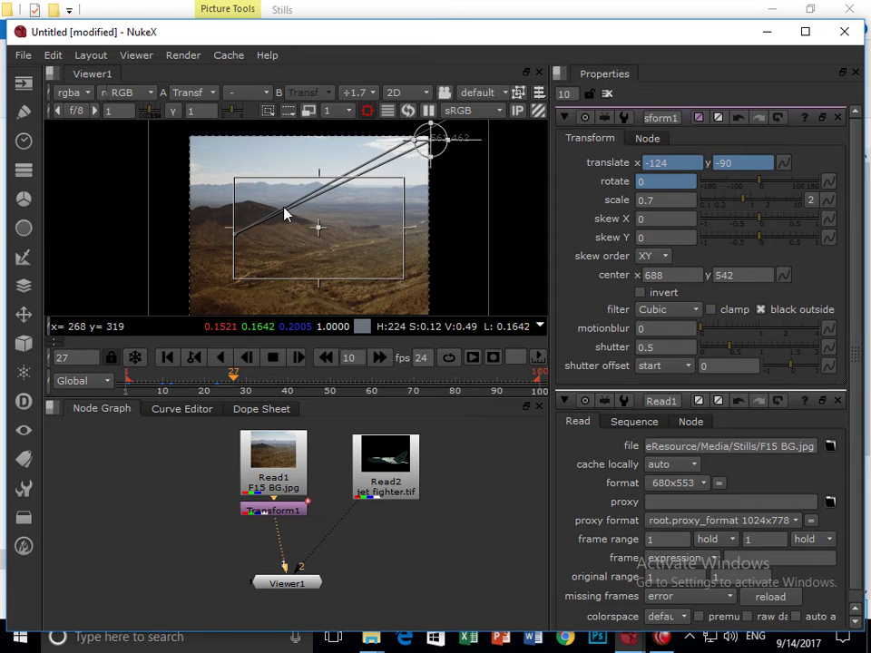
{"action": "mouse_move", "coordinate": [319, 230]}
{"action": "left_mouse_down"}
{"action": "mouse_move", "coordinate": [287, 210]}
{"action": "mouse_move", "coordinate": [310, 213]}
{"action": "left_mouse_up"}
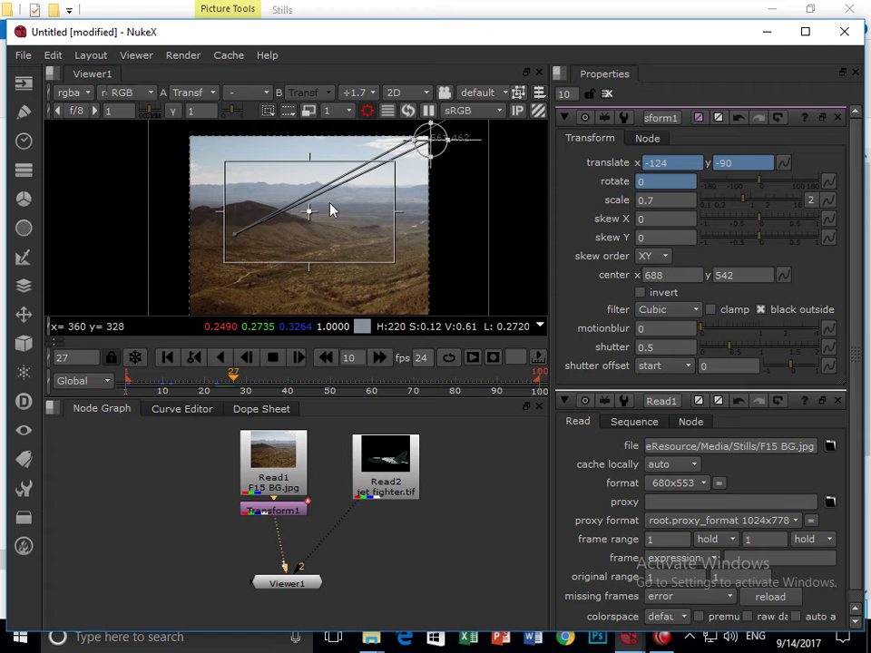
{"action": "left_click", "coordinate": [235, 112]}
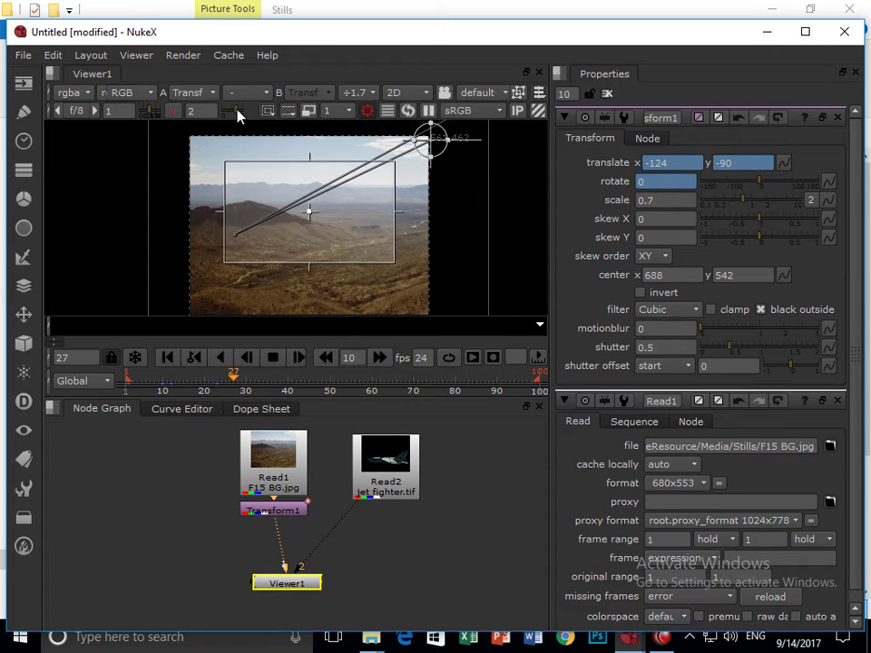
{"action": "left_click_drag", "start_coordinate": [235, 112], "coordinate": [171, 120]}
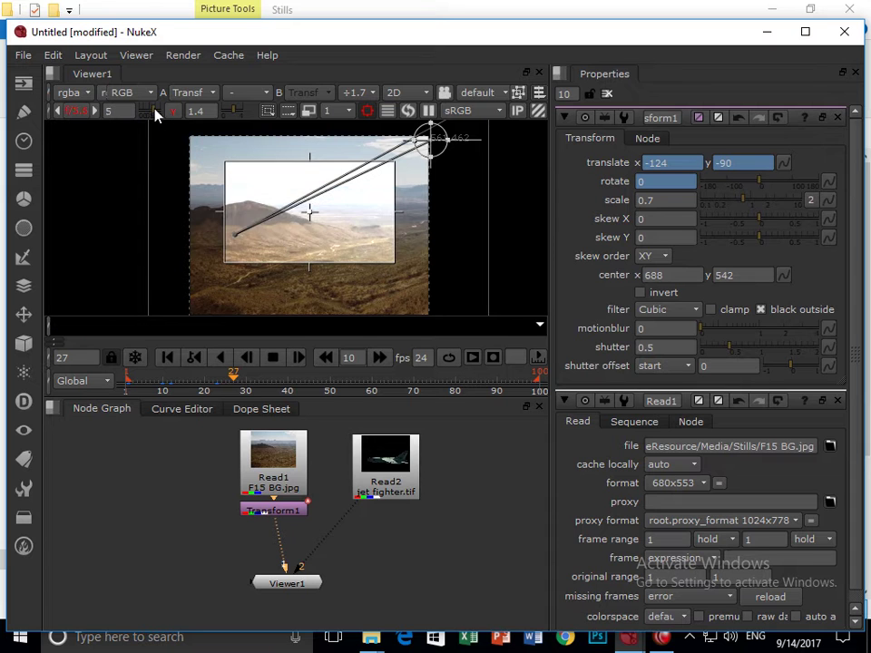
Step: Try a different viewer gain within the region, return it to 1, and turn the region of interest off
{"action": "left_click", "coordinate": [150, 114]}
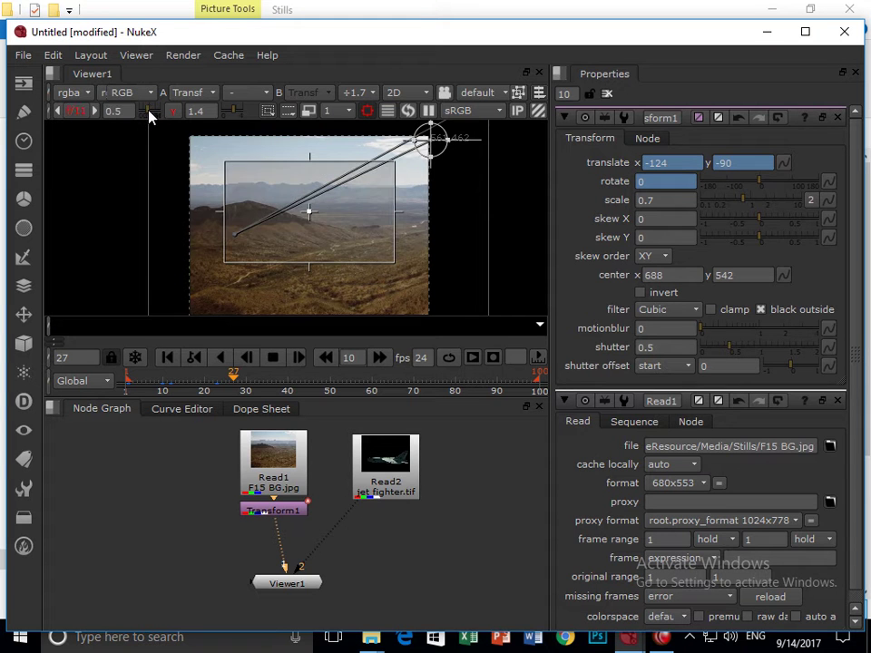
{"action": "left_click", "coordinate": [150, 113]}
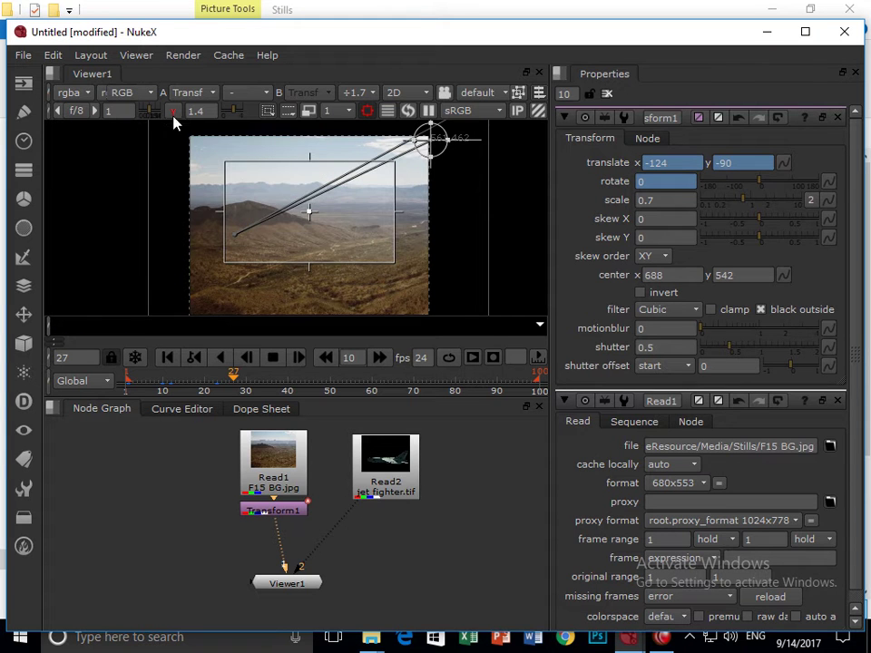
{"action": "left_click", "coordinate": [368, 111]}
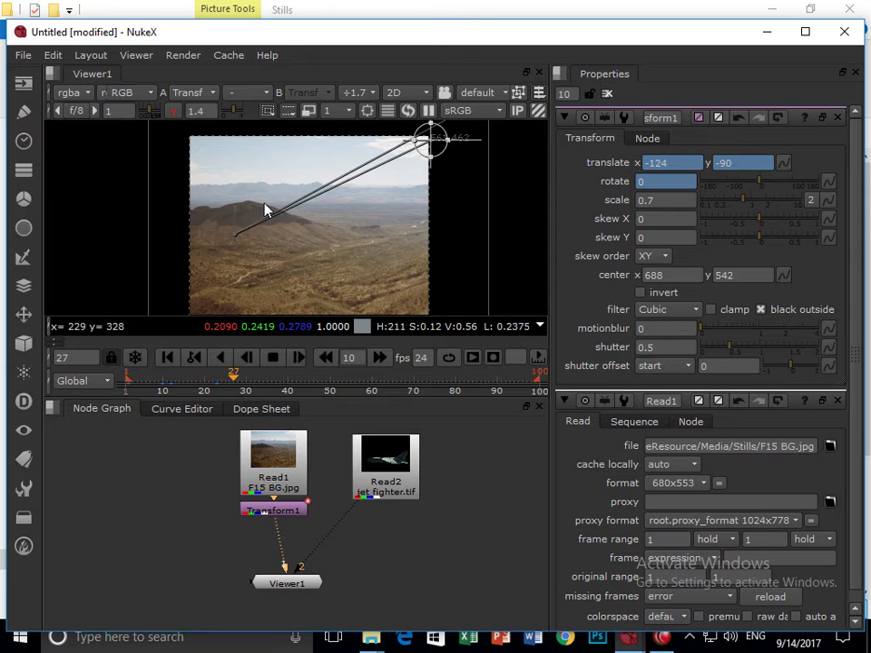
Step: Preview brighter exposures by stepping the viewer's f-stop up to gain 5.66, and step it back down to f/8
{"action": "left_click", "coordinate": [95, 111]}
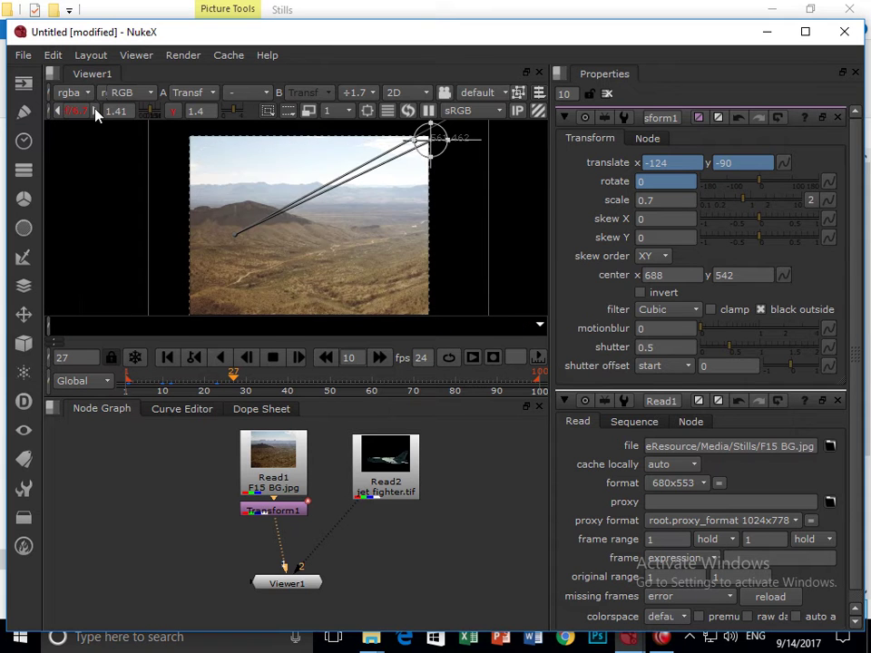
{"action": "left_click", "coordinate": [95, 110]}
{"action": "left_click", "coordinate": [95, 110]}
{"action": "left_click", "coordinate": [95, 110]}
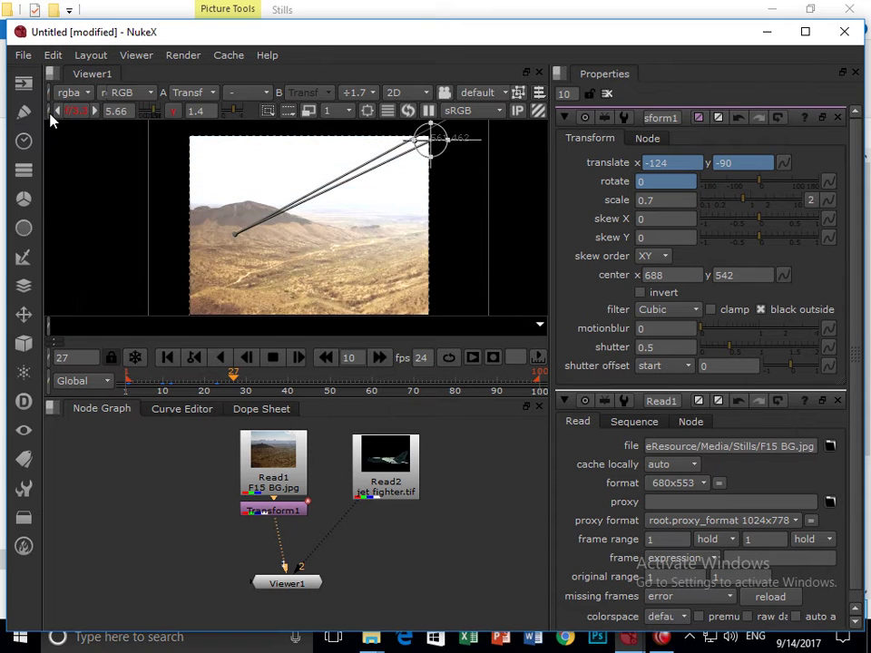
{"action": "left_click", "coordinate": [57, 110]}
{"action": "left_click", "coordinate": [57, 111]}
{"action": "left_click", "coordinate": [57, 111]}
{"action": "left_click", "coordinate": [57, 111]}
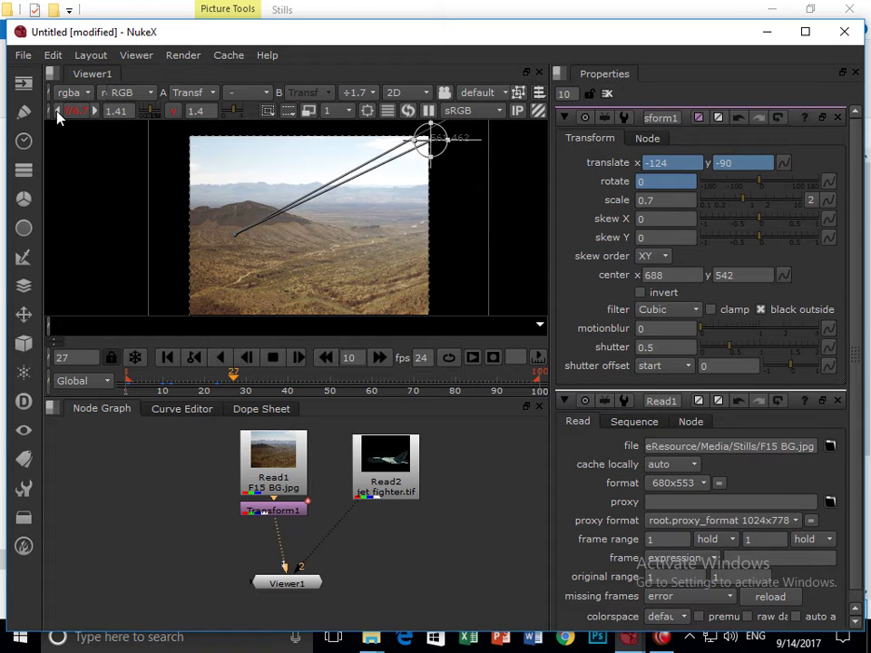
{"action": "left_click", "coordinate": [57, 111]}
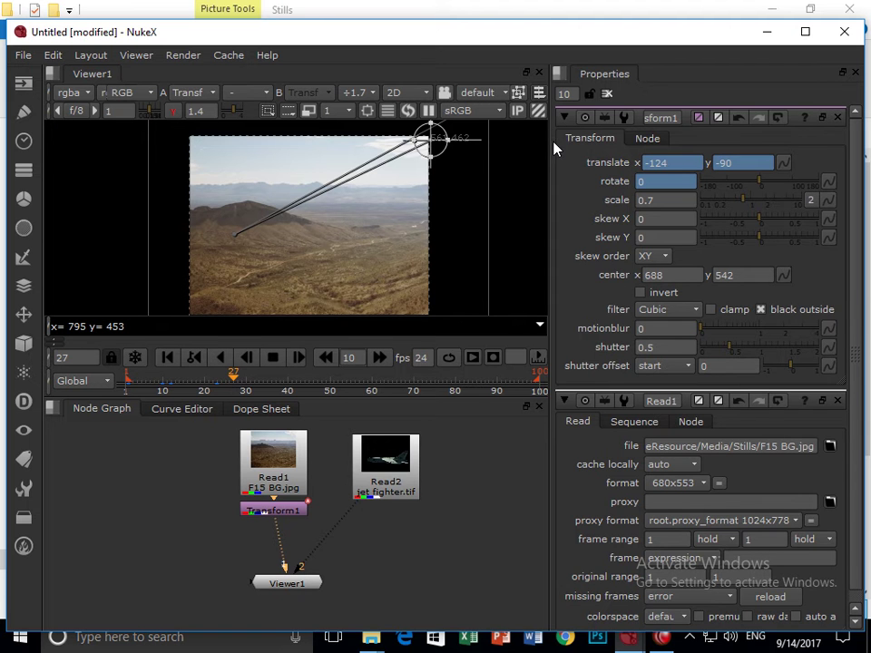
Step: Widen the viewer pane slightly, align Viewer1 beneath the background branch, and delete the Transform1 node
{"action": "left_click_drag", "start_coordinate": [548, 136], "coordinate": [567, 140]}
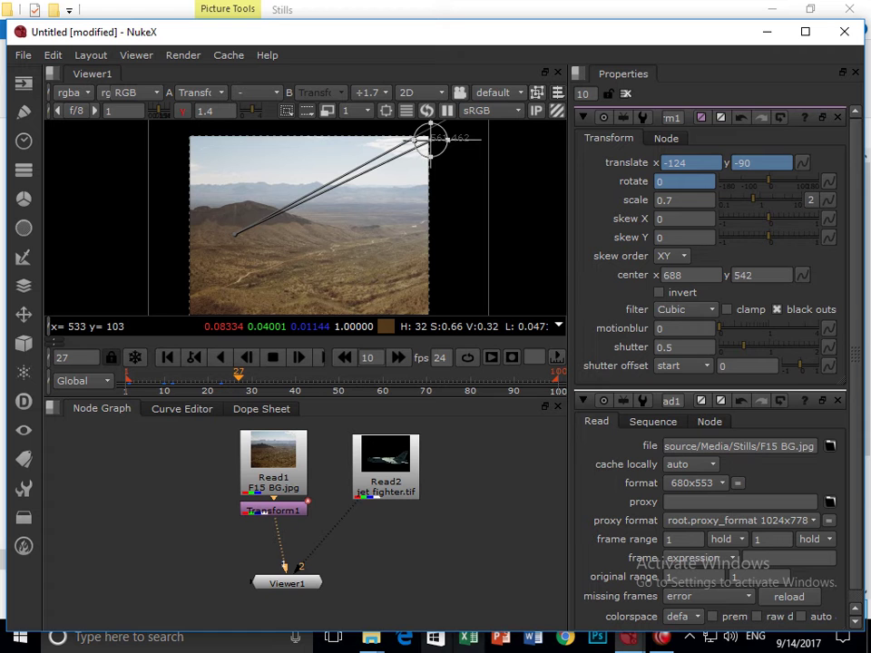
{"action": "left_click_drag", "start_coordinate": [303, 592], "coordinate": [292, 589]}
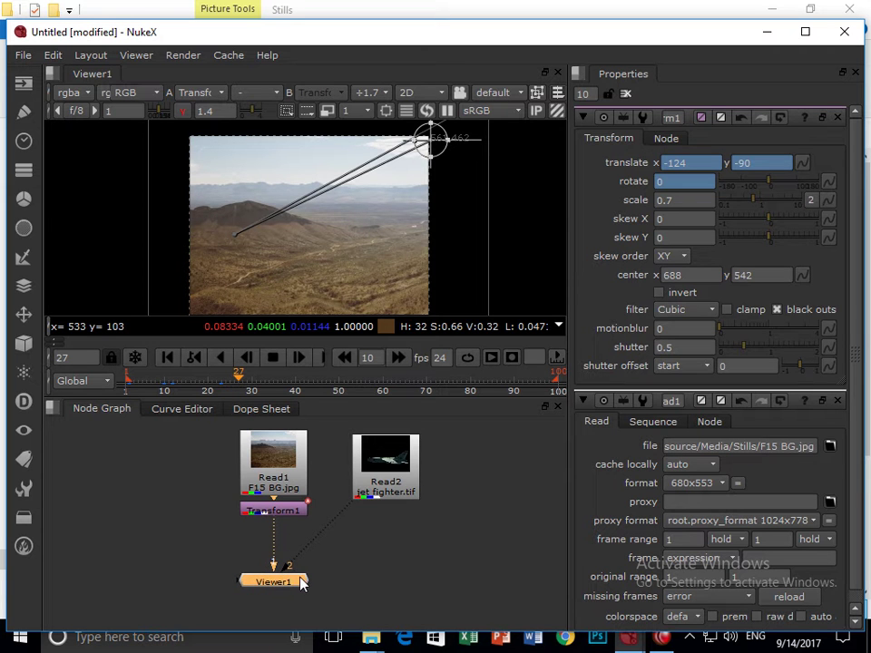
{"action": "left_click", "coordinate": [284, 513]}
{"action": "key", "text": "Delete"}
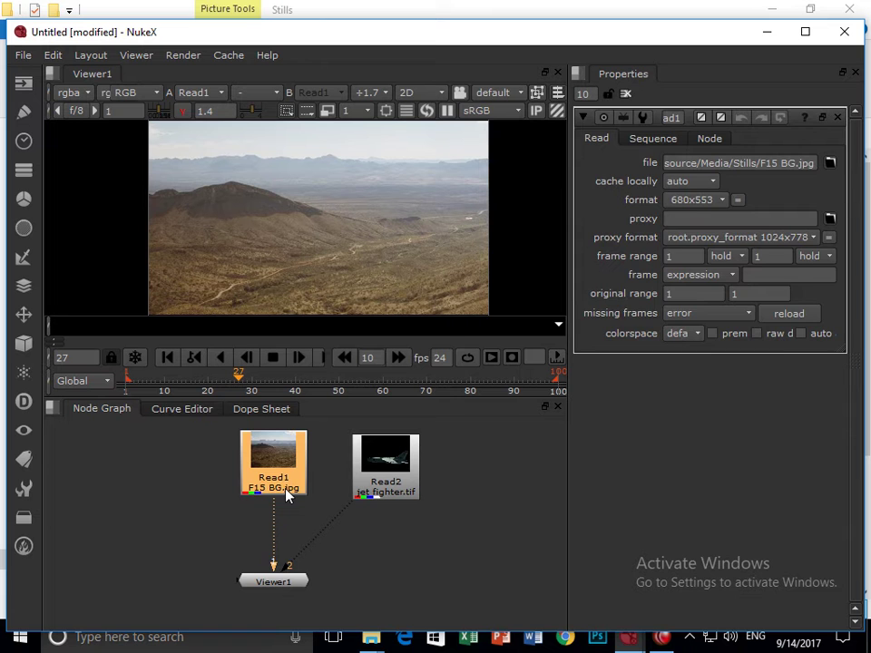
Step: Add a Merge node feeding Viewer1, with the jet fighter in input A and the background in B, and arrange the nodes
{"action": "key", "text": "m"}
{"action": "left_click_drag", "start_coordinate": [478, 474], "coordinate": [297, 544]}
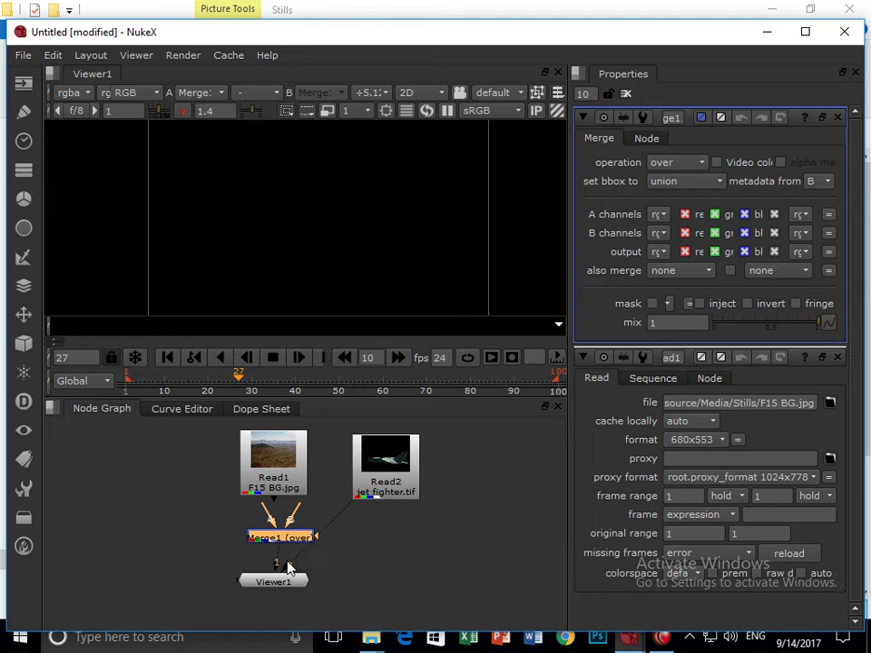
{"action": "left_click_drag", "start_coordinate": [290, 556], "coordinate": [315, 557]}
{"action": "left_click_drag", "start_coordinate": [265, 502], "coordinate": [416, 501]}
{"action": "left_click_drag", "start_coordinate": [369, 478], "coordinate": [262, 476]}
{"action": "left_click_drag", "start_coordinate": [430, 497], "coordinate": [355, 494]}
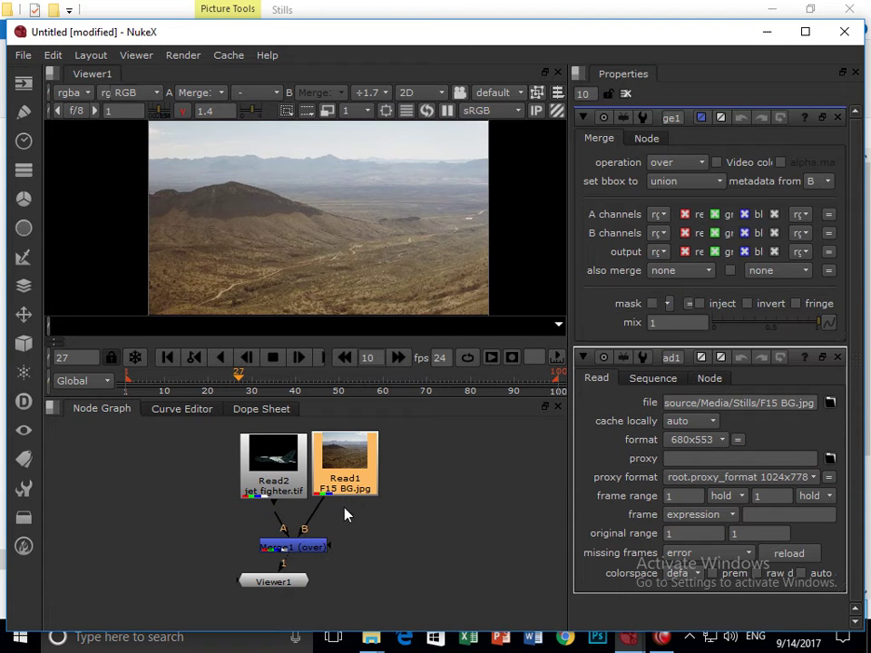
{"action": "left_click_drag", "start_coordinate": [285, 535], "coordinate": [270, 483]}
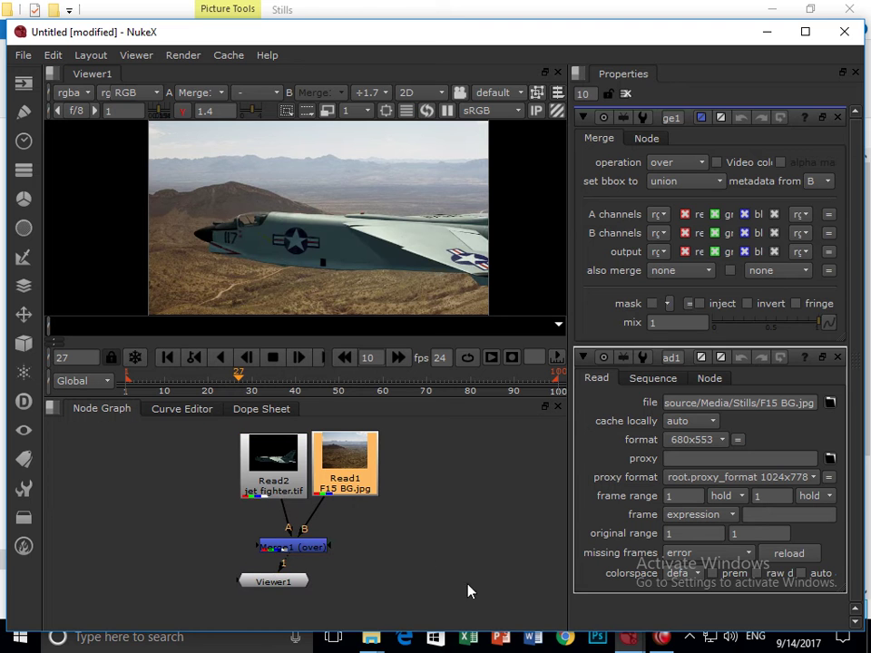
{"action": "left_click_drag", "start_coordinate": [288, 582], "coordinate": [307, 592]}
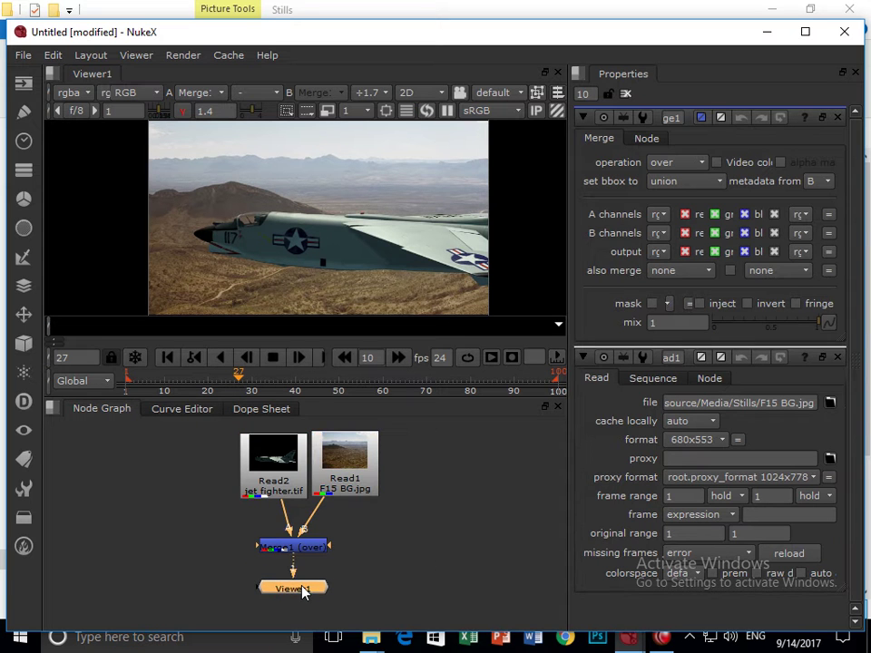
{"action": "left_click_drag", "start_coordinate": [315, 550], "coordinate": [323, 552]}
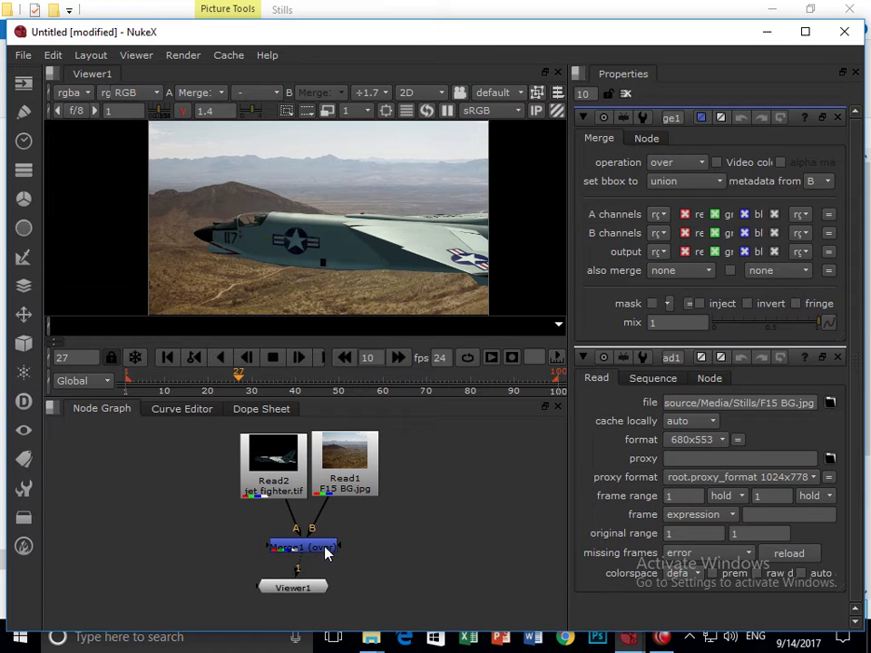
{"action": "left_click", "coordinate": [284, 488]}
{"action": "left_click", "coordinate": [140, 509]}
{"action": "key", "text": "Tab"}
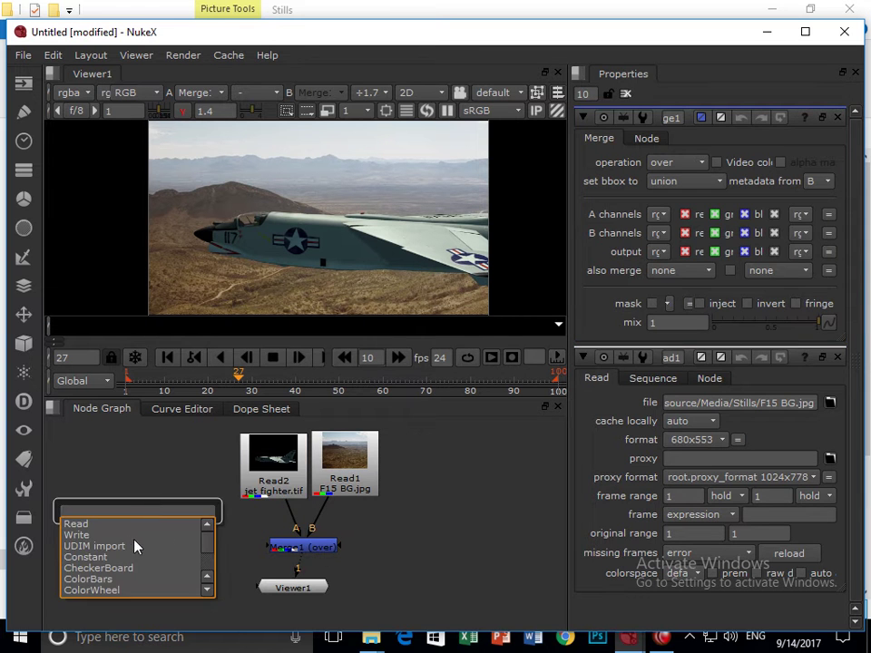
{"action": "type", "text": "mer"}
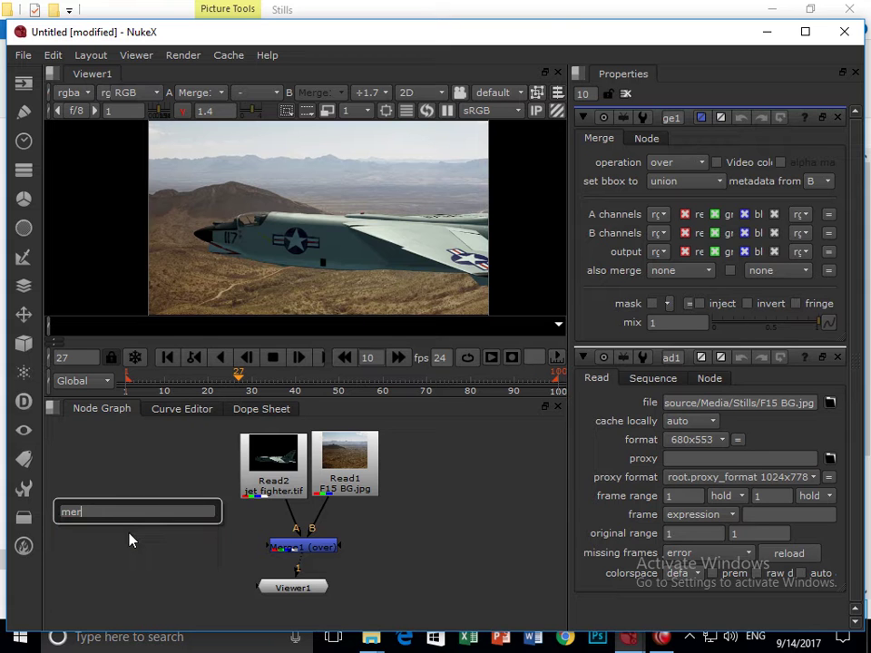
{"action": "key", "text": "Escape"}
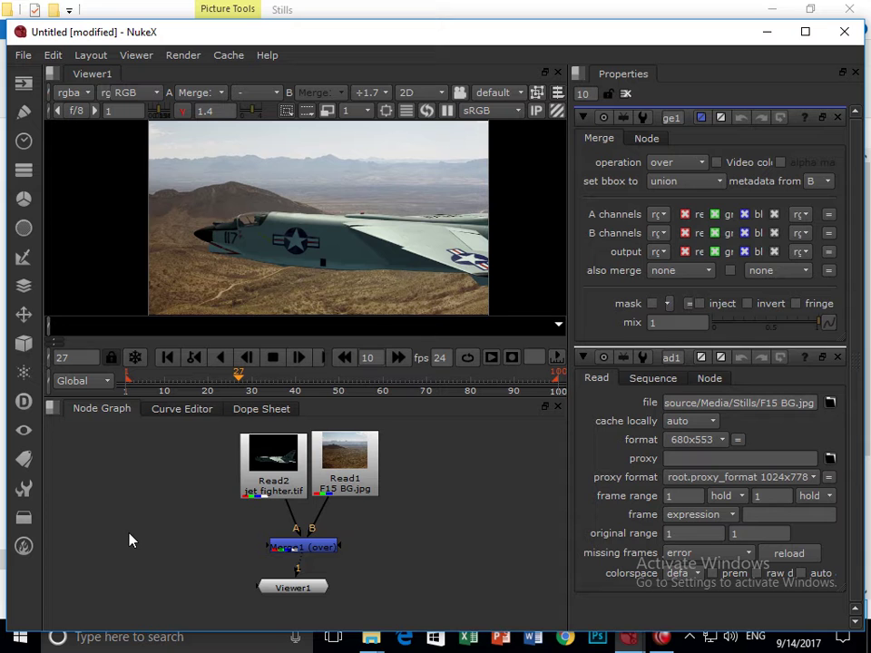
Step: Align Viewer1 under Merge1 and try the plus, screen, hypot and divide operations on the merge
{"action": "left_click", "coordinate": [322, 588]}
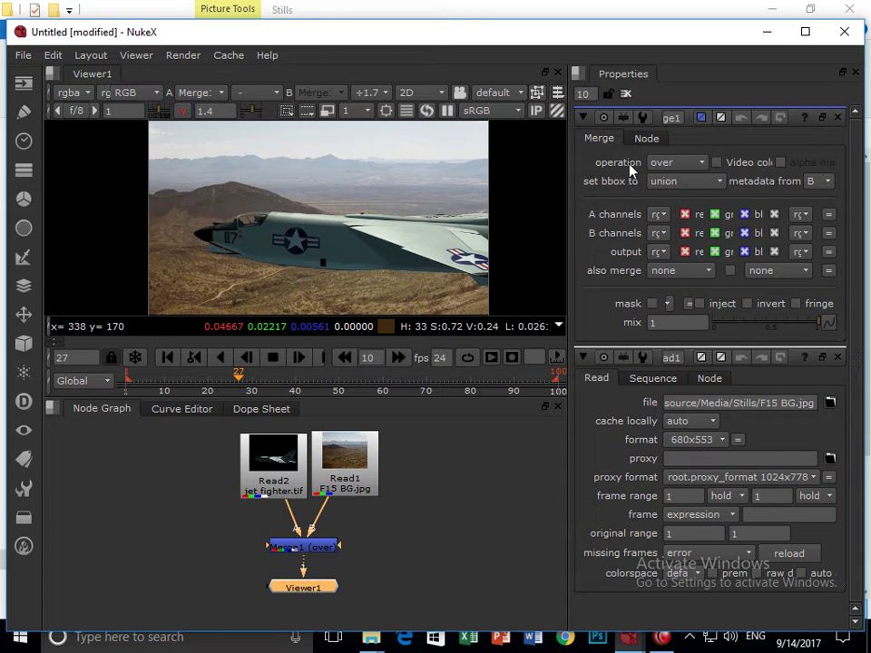
{"action": "mouse_move", "coordinate": [651, 166]}
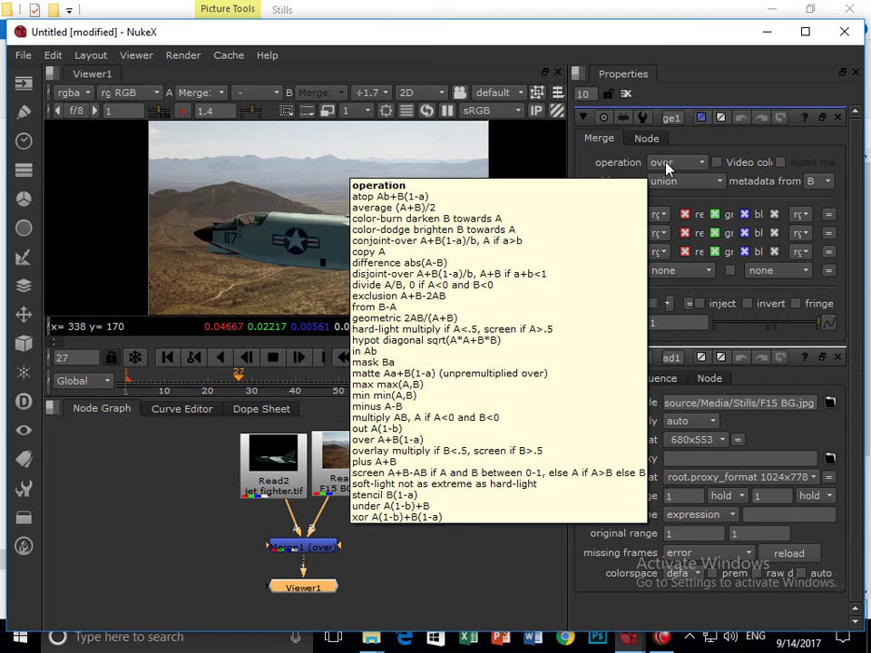
{"action": "left_click", "coordinate": [662, 163]}
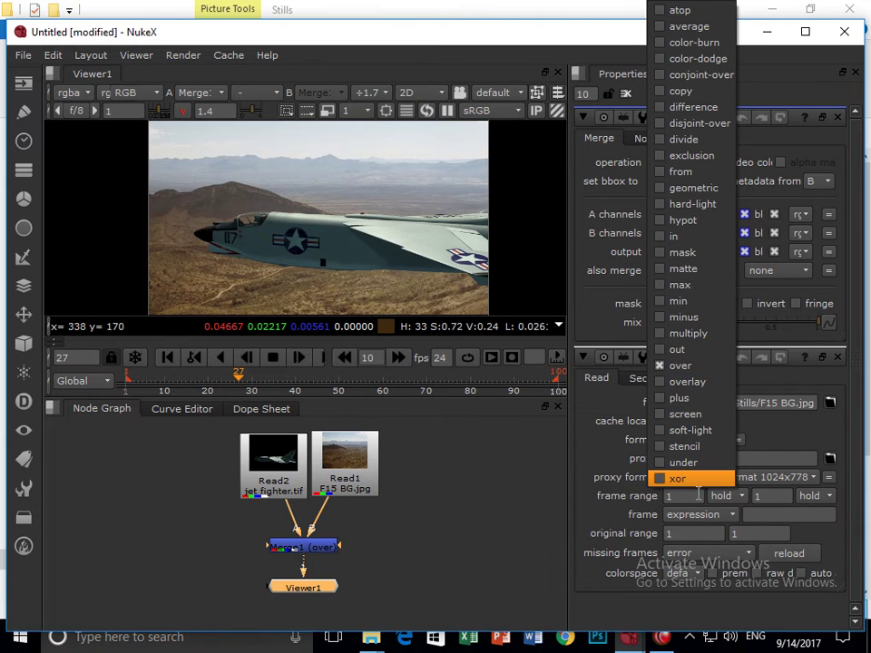
{"action": "left_click", "coordinate": [671, 397]}
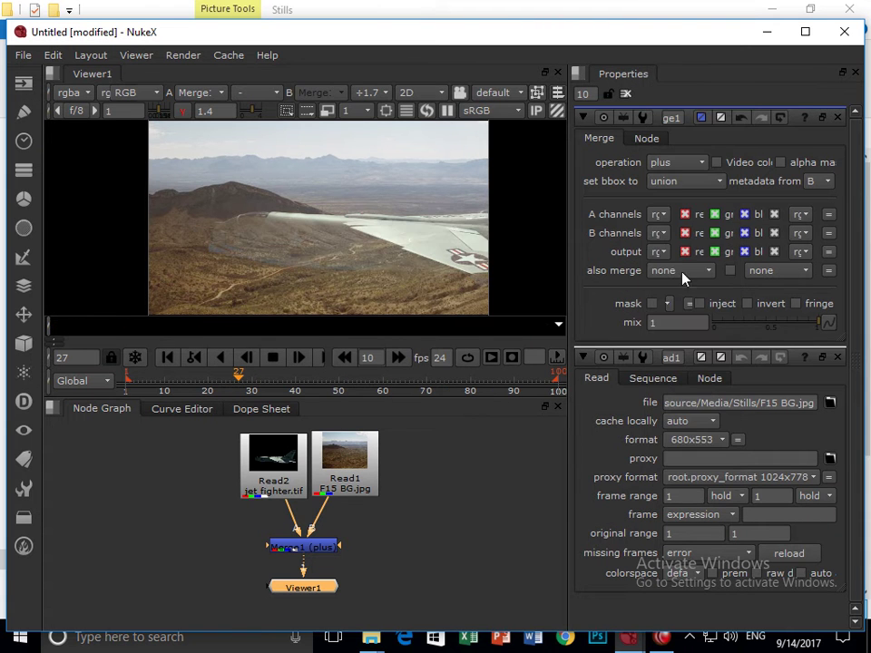
{"action": "left_click", "coordinate": [676, 162]}
{"action": "left_click", "coordinate": [689, 413]}
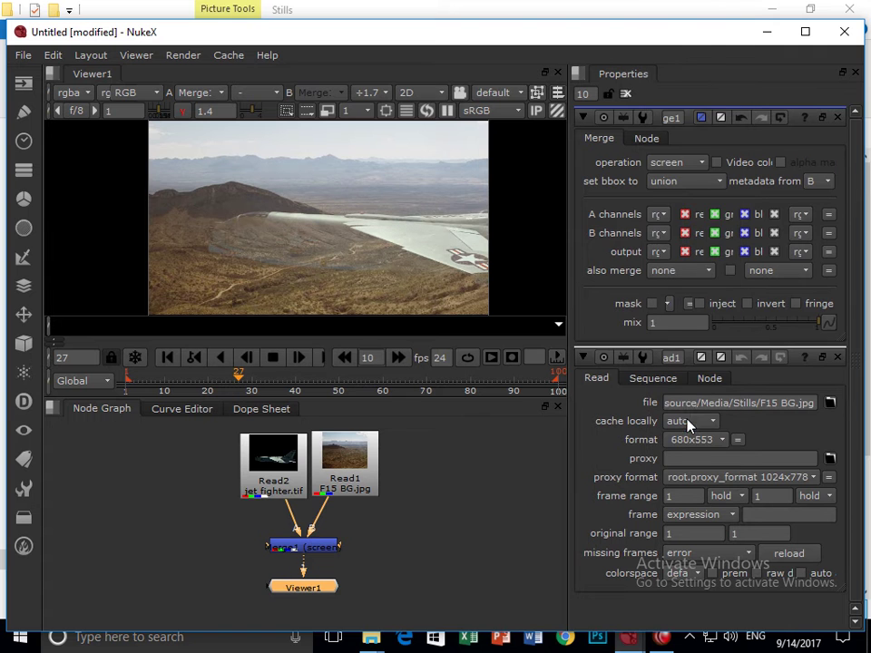
{"action": "left_click", "coordinate": [676, 162]}
{"action": "left_click", "coordinate": [682, 219]}
{"action": "left_click", "coordinate": [680, 164]}
{"action": "left_click", "coordinate": [682, 139]}
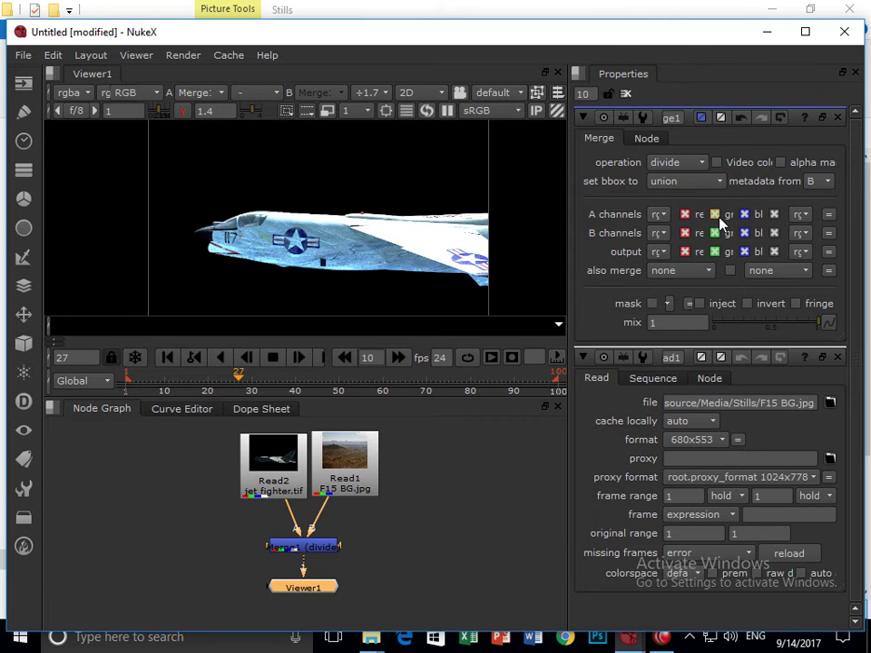
Step: Try the difference, average and atop operations on Merge1, and set the operation back to over
{"action": "left_click", "coordinate": [694, 163]}
{"action": "left_click", "coordinate": [700, 128]}
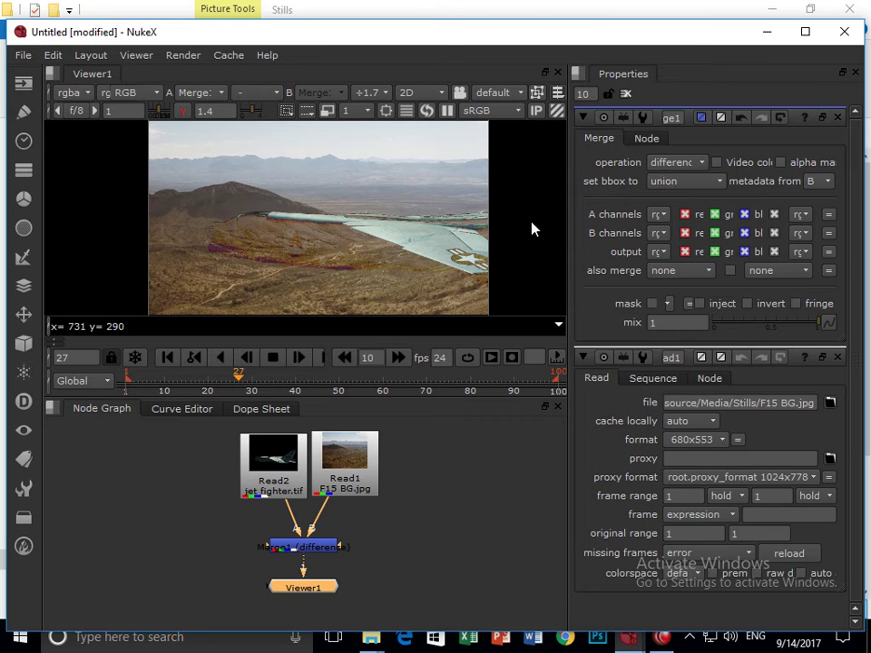
{"action": "left_click", "coordinate": [678, 161]}
{"action": "left_click", "coordinate": [689, 81]}
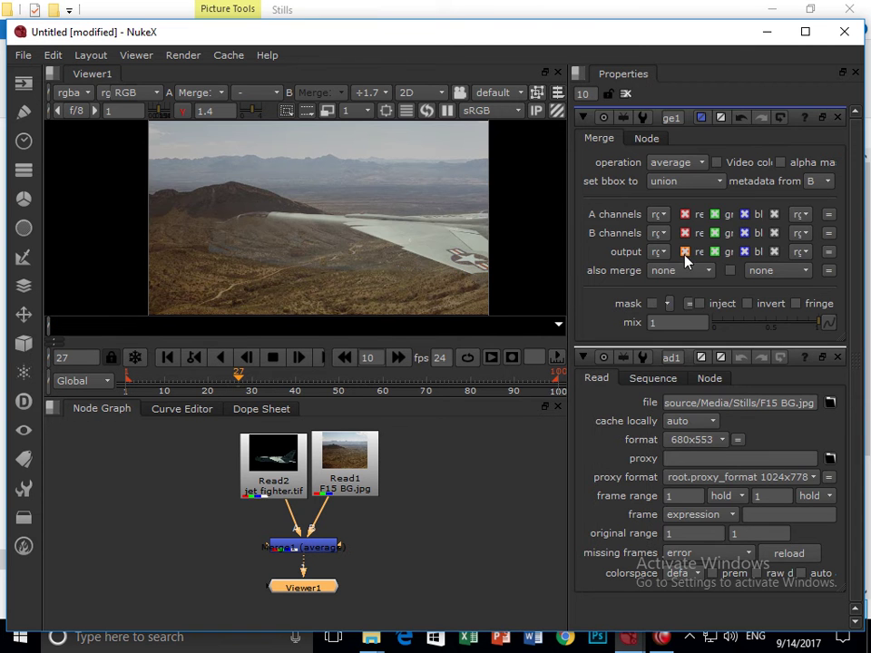
{"action": "left_click", "coordinate": [676, 161]}
{"action": "left_click", "coordinate": [693, 146]}
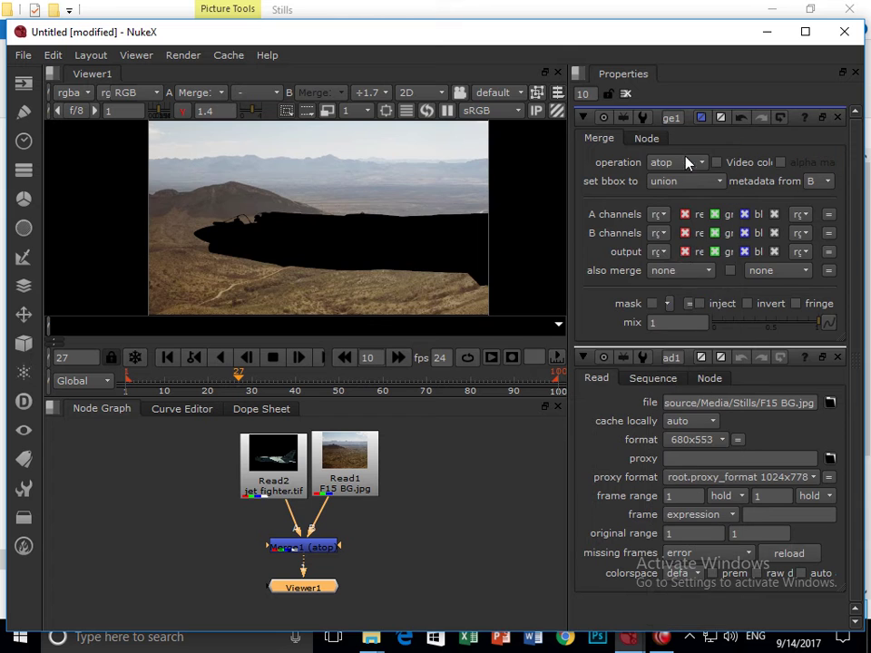
{"action": "left_click", "coordinate": [676, 162]}
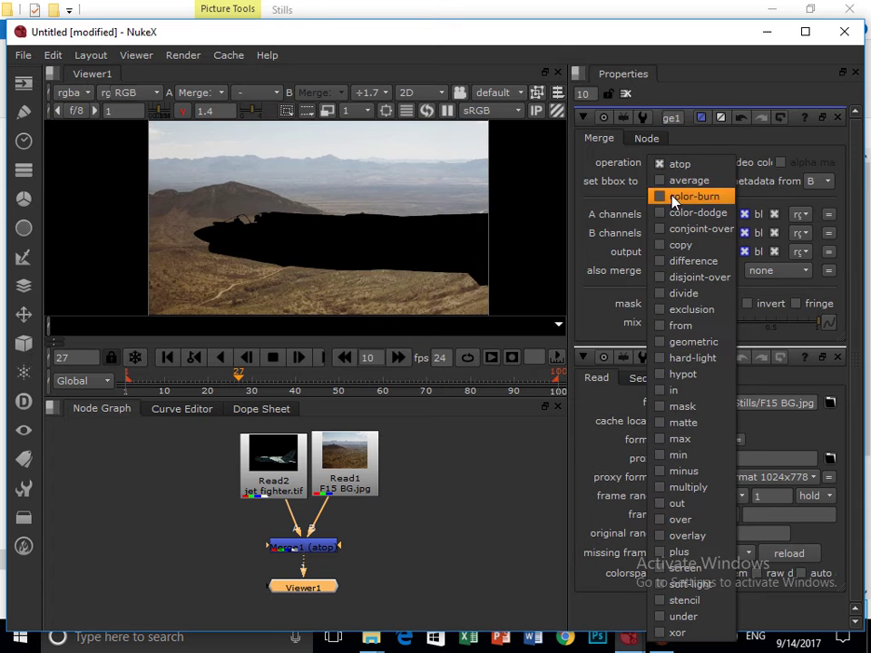
{"action": "left_click", "coordinate": [689, 519]}
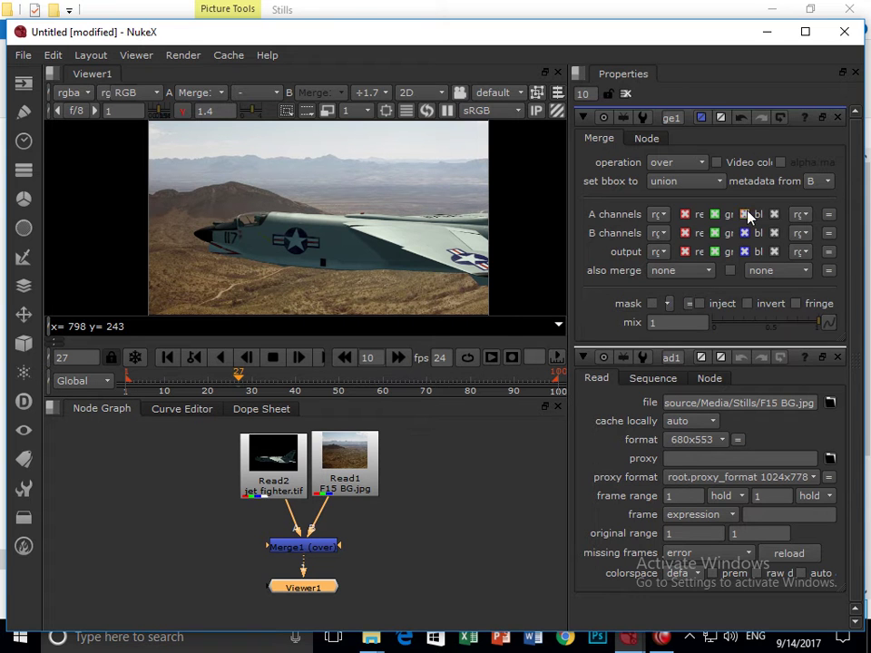
Step: Move Merge1 slightly down and add a Transform node to the jet fighter's Read2 node
{"action": "mouse_move", "coordinate": [316, 554]}
{"action": "left_mouse_down"}
{"action": "mouse_move", "coordinate": [301, 539]}
{"action": "mouse_move", "coordinate": [301, 555]}
{"action": "left_mouse_up"}
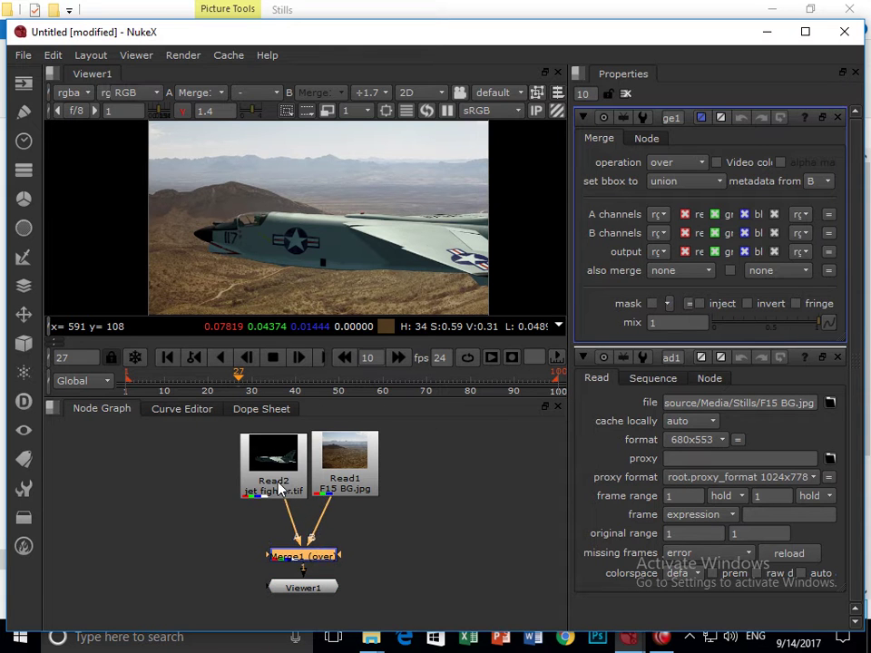
{"action": "left_click", "coordinate": [278, 488]}
{"action": "key", "text": "t"}
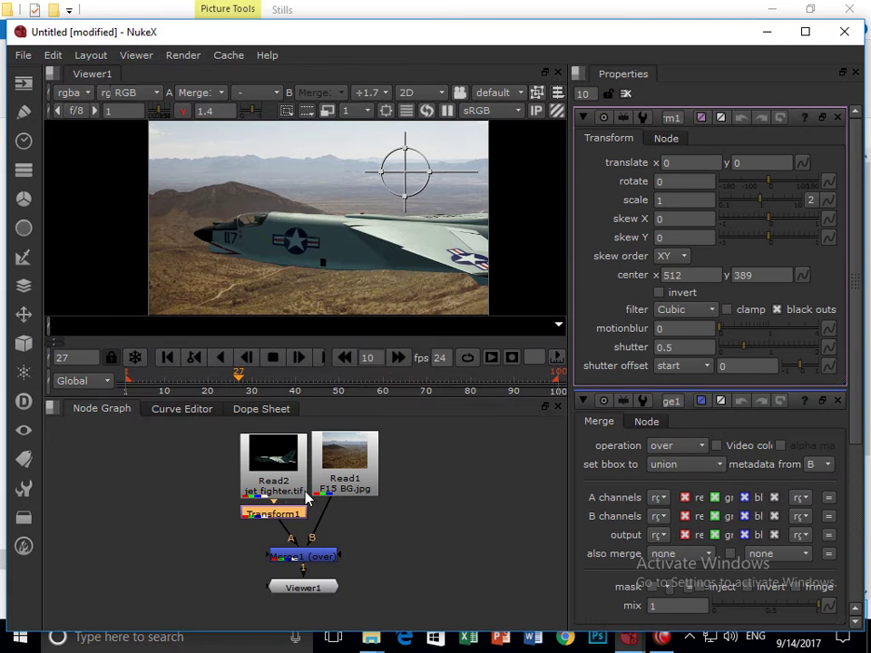
Step: Set Transform1's center to about 578, 236, scale the jet to 0.3, and move it off-screen to translate 370, 132
{"action": "left_click_drag", "start_coordinate": [405, 175], "coordinate": [439, 252]}
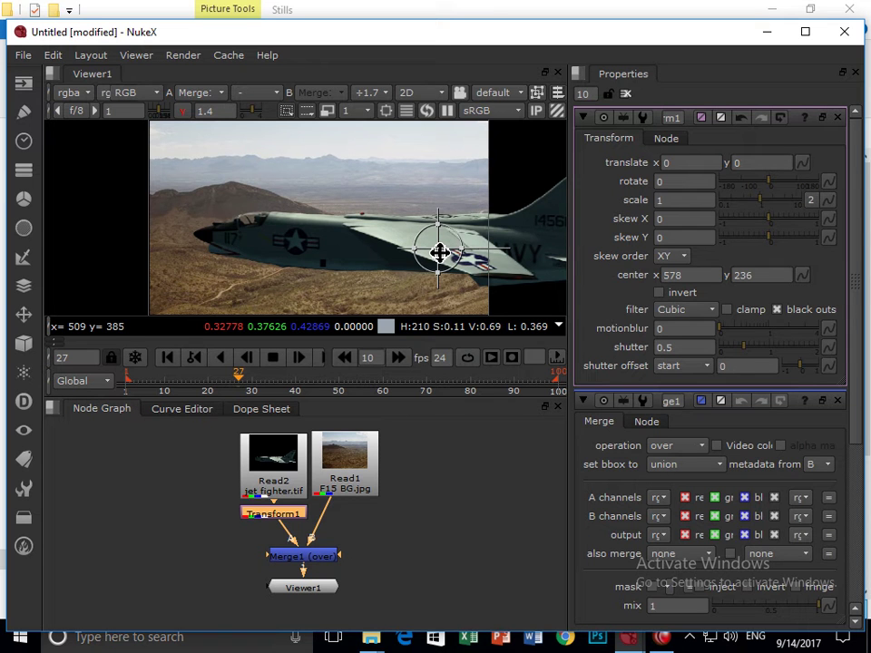
{"action": "scroll", "coordinate": [505, 268], "scroll_direction": "down", "scroll_amount": 2}
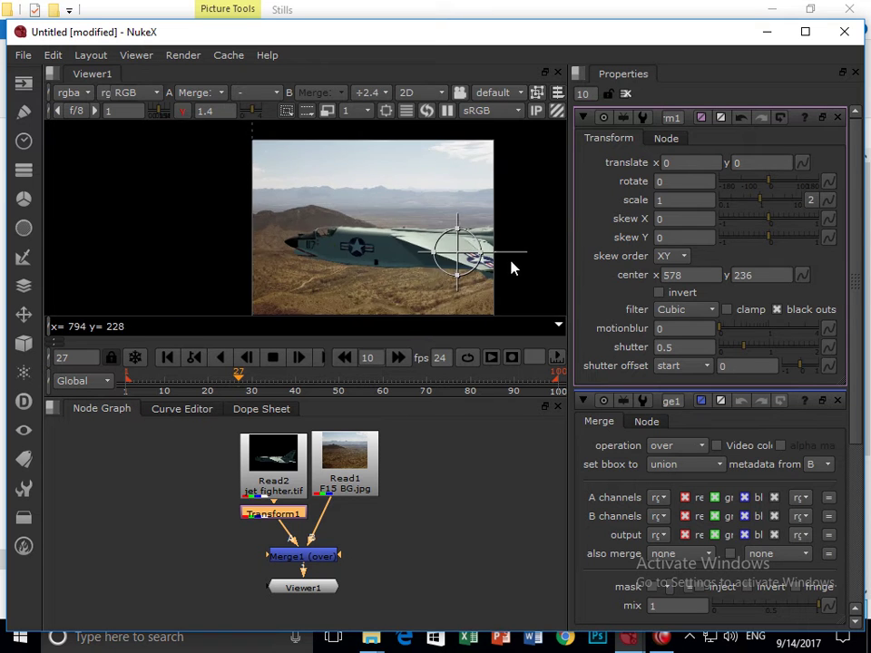
{"action": "left_click_drag", "start_coordinate": [760, 204], "coordinate": [738, 209]}
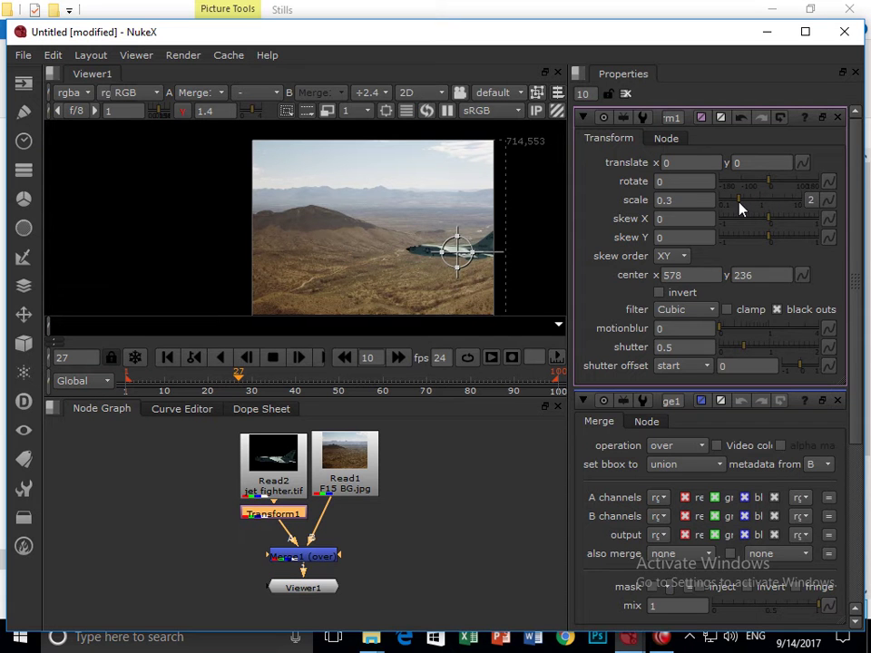
{"action": "left_click_drag", "start_coordinate": [464, 274], "coordinate": [459, 187]}
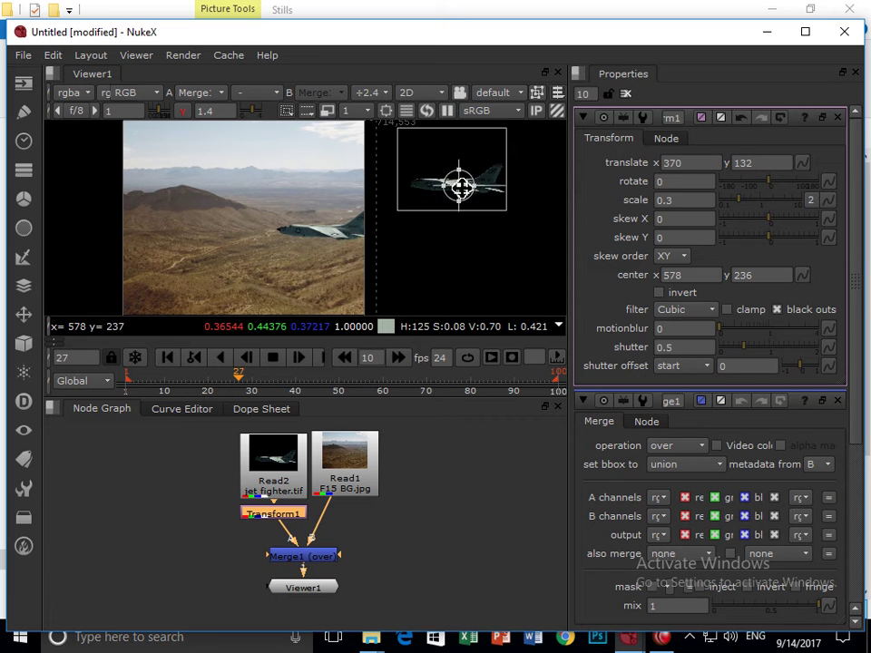
Step: At frame -9, set keyframes on Transform1's translate x, translate y, rotate and scale
{"action": "left_click_drag", "start_coordinate": [239, 384], "coordinate": [177, 388]}
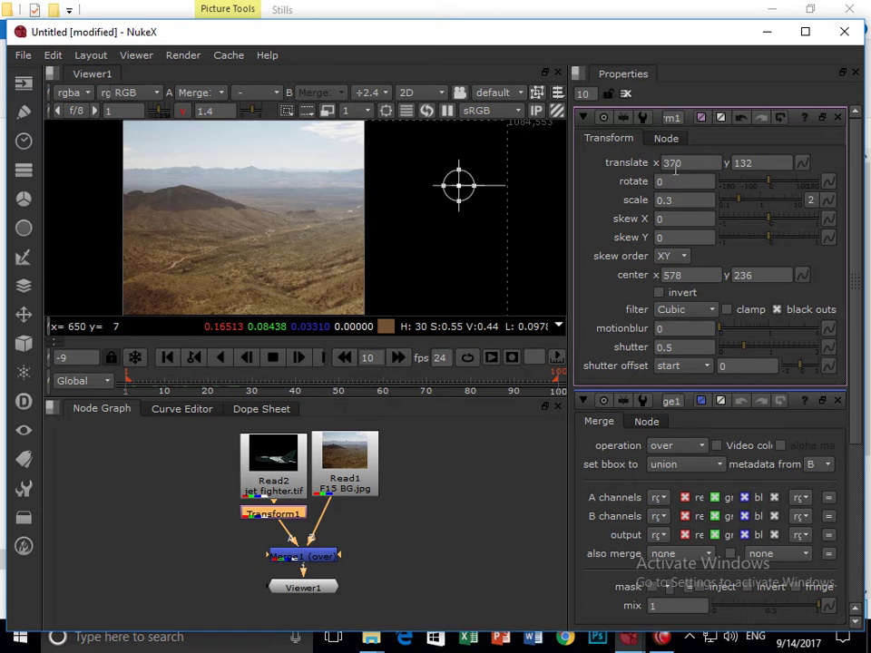
{"action": "right_click", "coordinate": [673, 163]}
{"action": "key", "text": "Escape"}
{"action": "right_click", "coordinate": [747, 165]}
{"action": "key", "text": "Escape"}
{"action": "right_click", "coordinate": [687, 184]}
{"action": "key", "text": "Escape"}
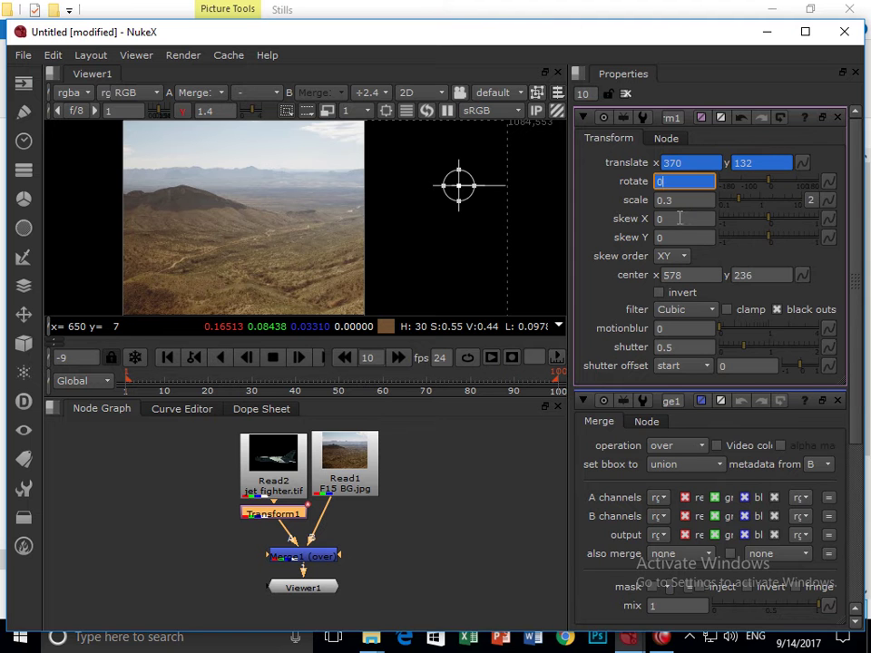
{"action": "right_click", "coordinate": [678, 201]}
{"action": "key", "text": "Escape"}
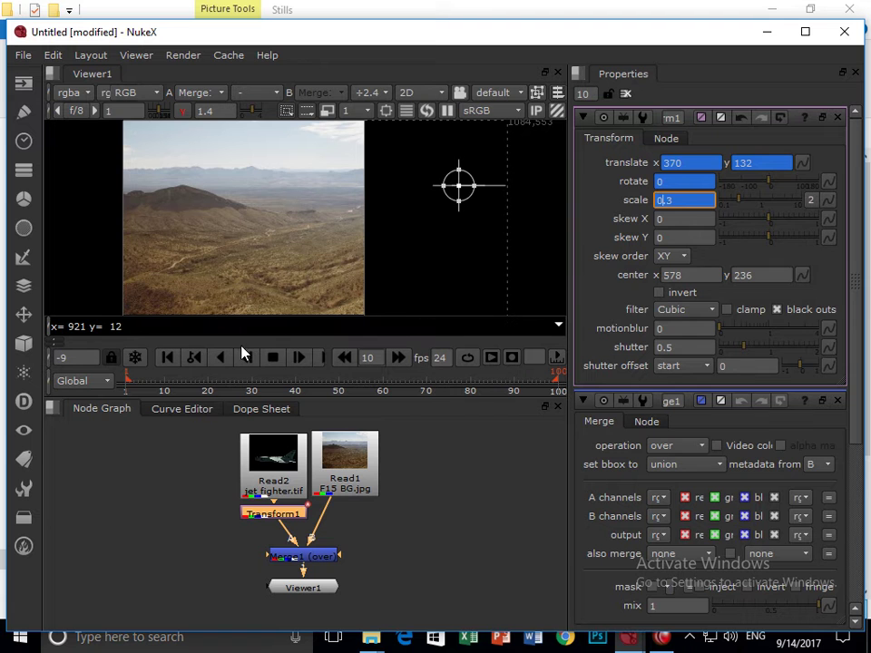
Step: At frame 19, key the jet over the hills at translate -218, 126 with rotate -5 and scale 0.4
{"action": "left_click_drag", "start_coordinate": [130, 389], "coordinate": [203, 390]}
{"action": "left_click_drag", "start_coordinate": [459, 186], "coordinate": [247, 191]}
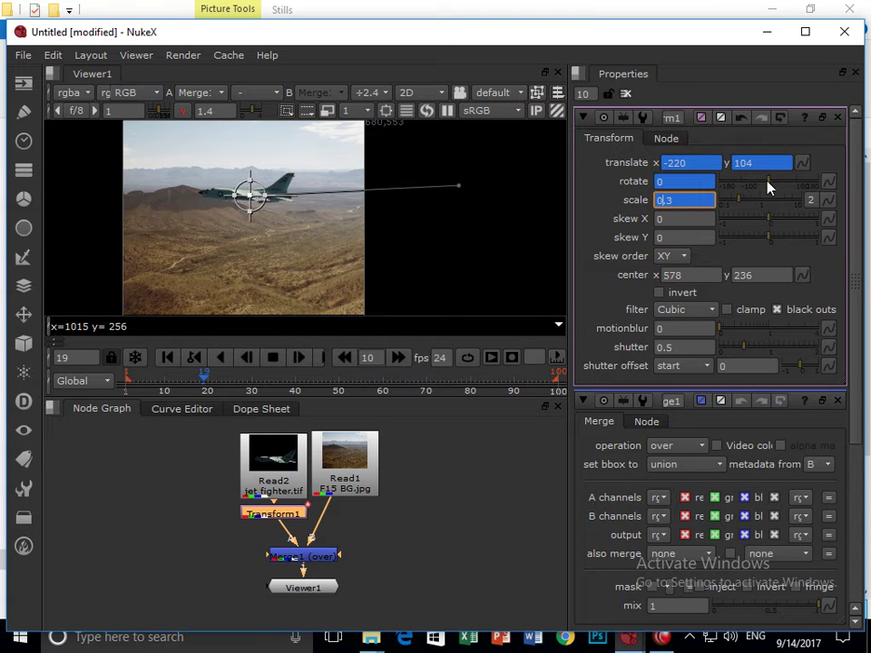
{"action": "left_click_drag", "start_coordinate": [769, 184], "coordinate": [764, 187]}
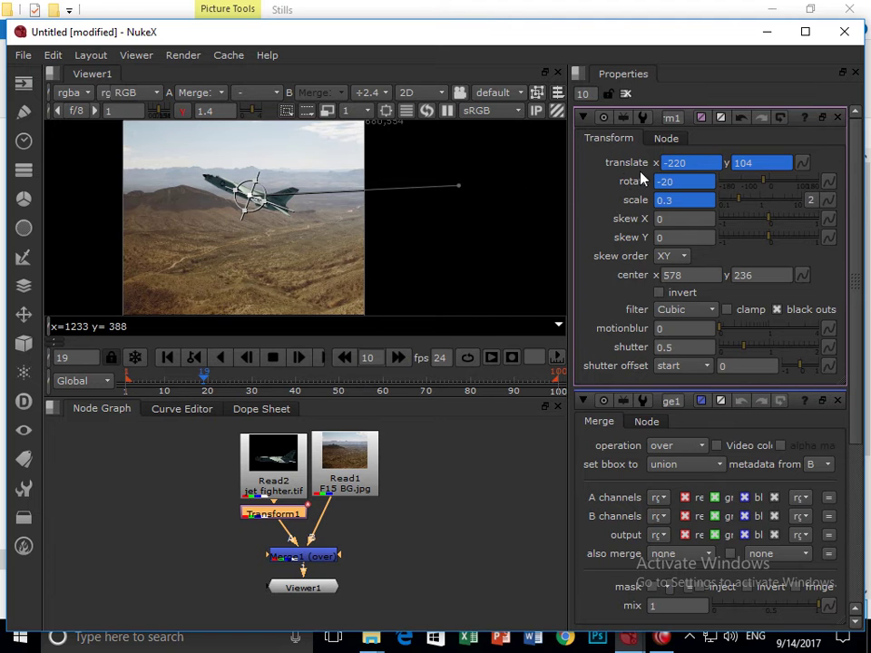
{"action": "left_click_drag", "start_coordinate": [762, 185], "coordinate": [744, 203]}
{"action": "mouse_move", "coordinate": [249, 194]}
{"action": "left_mouse_down"}
{"action": "mouse_move", "coordinate": [233, 226]}
{"action": "mouse_move", "coordinate": [251, 186]}
{"action": "left_mouse_up"}
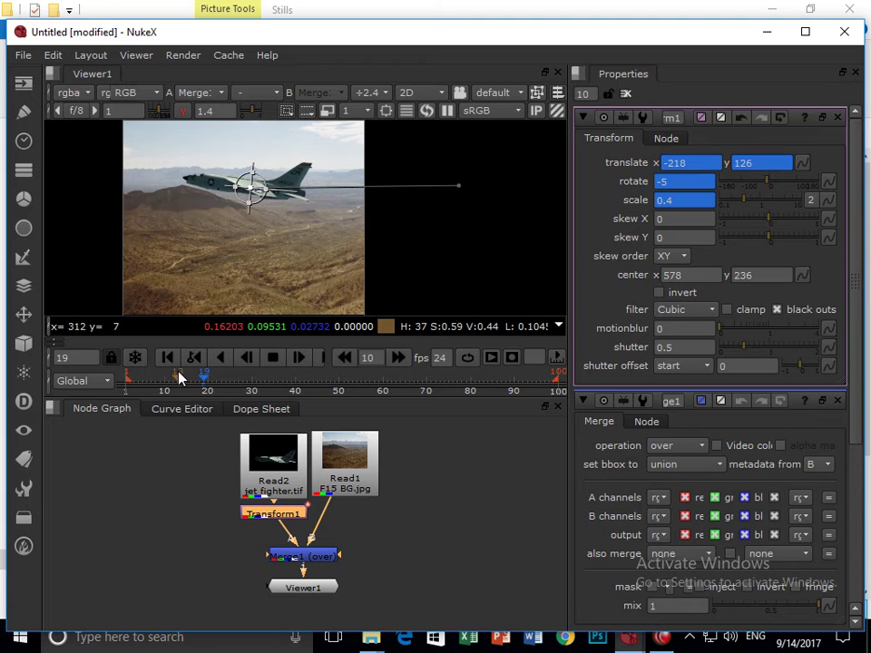
Step: At frame 30, key the jet lower in the desert at translate -322, -30 and scale 0.55
{"action": "left_click_drag", "start_coordinate": [207, 385], "coordinate": [251, 381]}
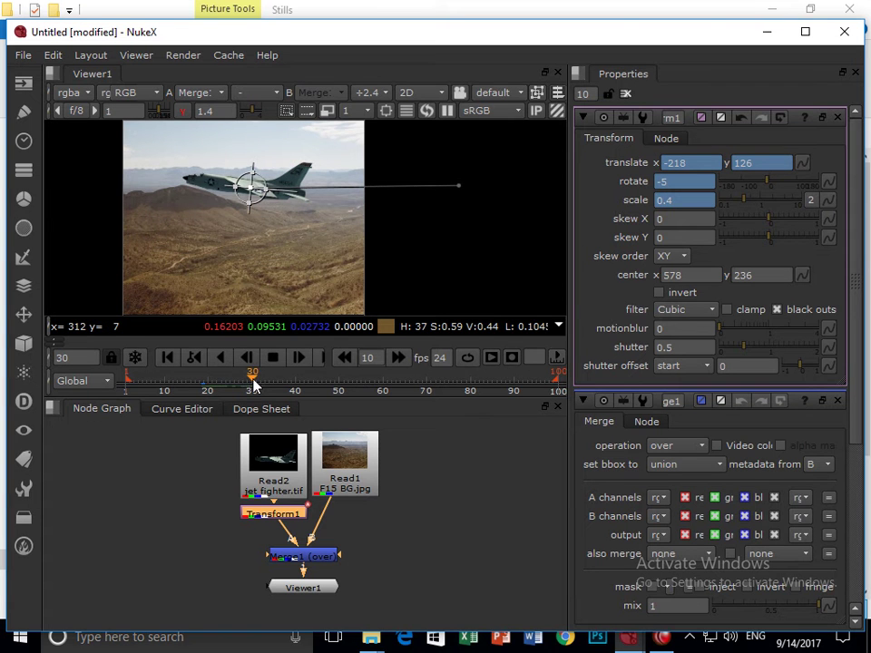
{"action": "left_click_drag", "start_coordinate": [251, 188], "coordinate": [214, 241]}
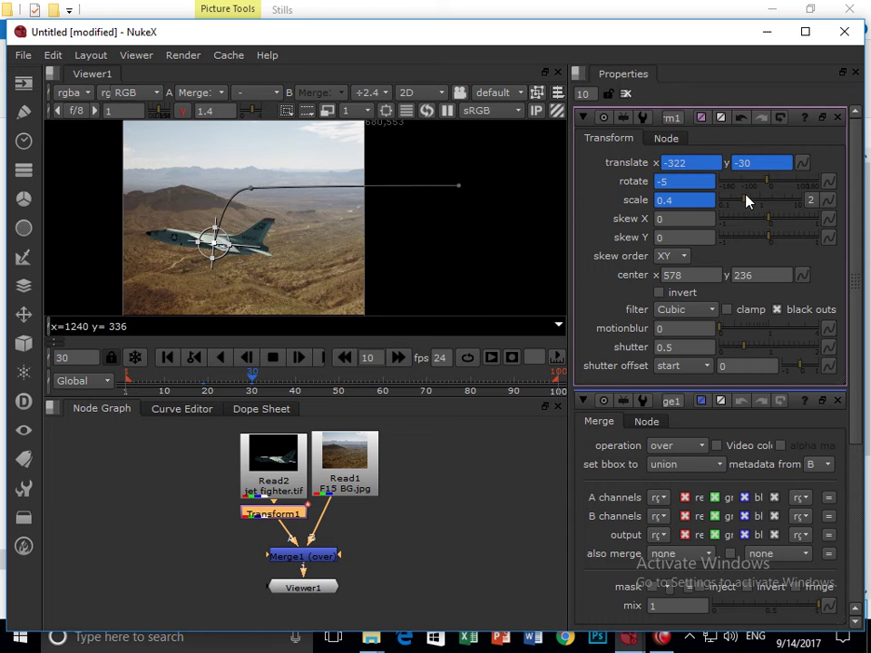
{"action": "left_click_drag", "start_coordinate": [749, 198], "coordinate": [749, 203]}
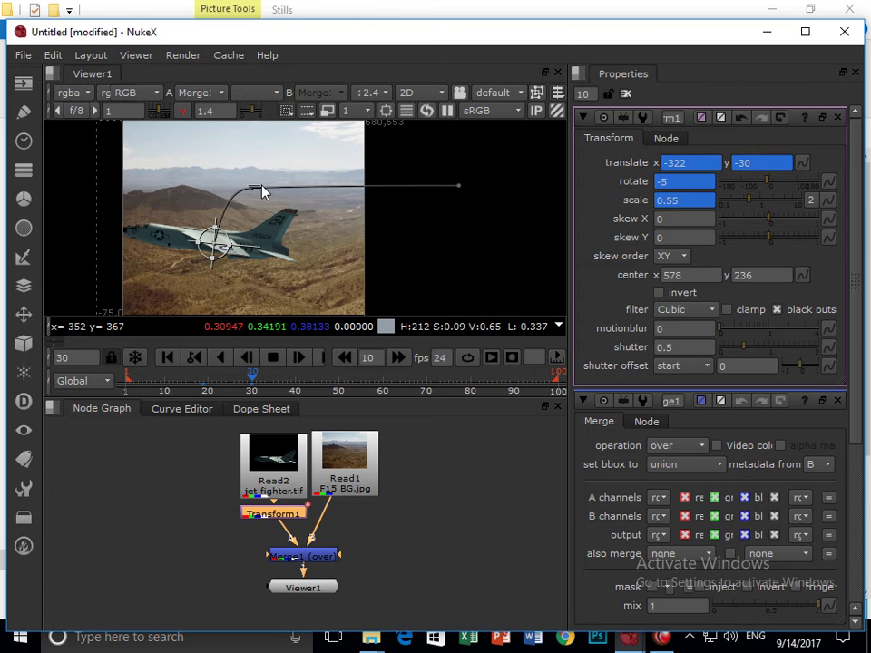
Step: Key the jet at frame 40 at translate -306, -14, and shift its position slightly at frame 34
{"action": "left_click", "coordinate": [295, 376]}
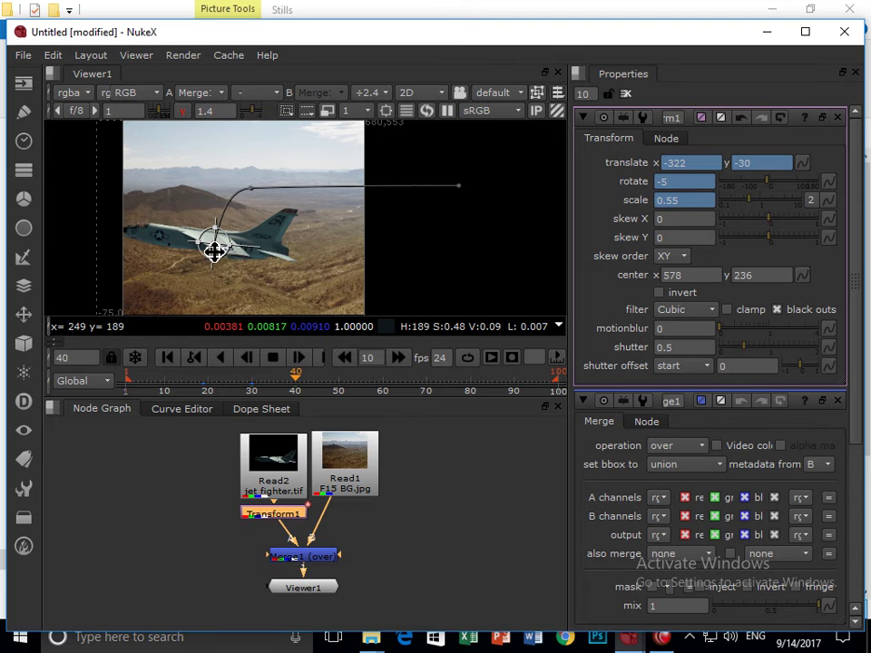
{"action": "left_click_drag", "start_coordinate": [220, 246], "coordinate": [223, 243]}
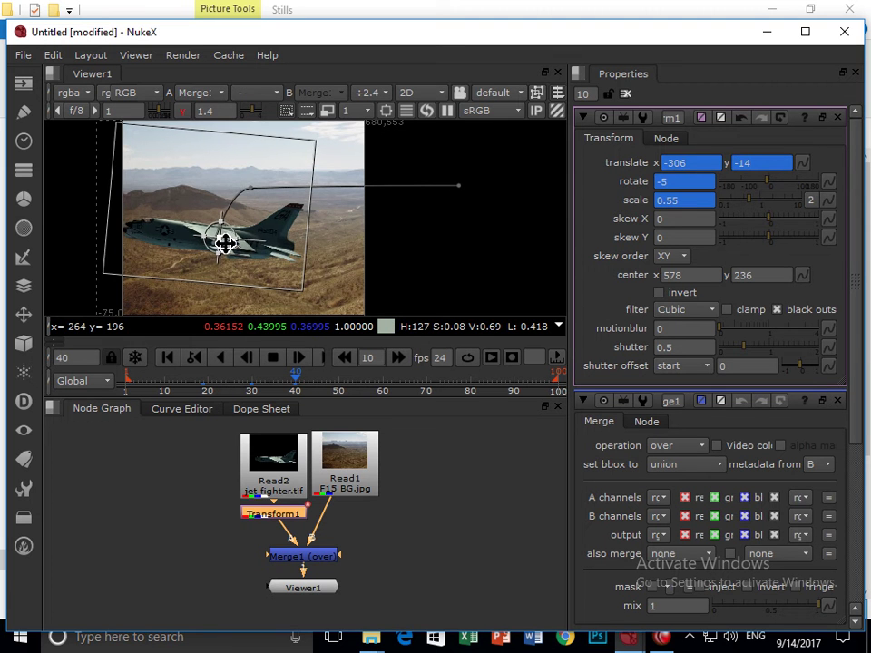
{"action": "left_click", "coordinate": [275, 378]}
{"action": "left_click", "coordinate": [269, 378]}
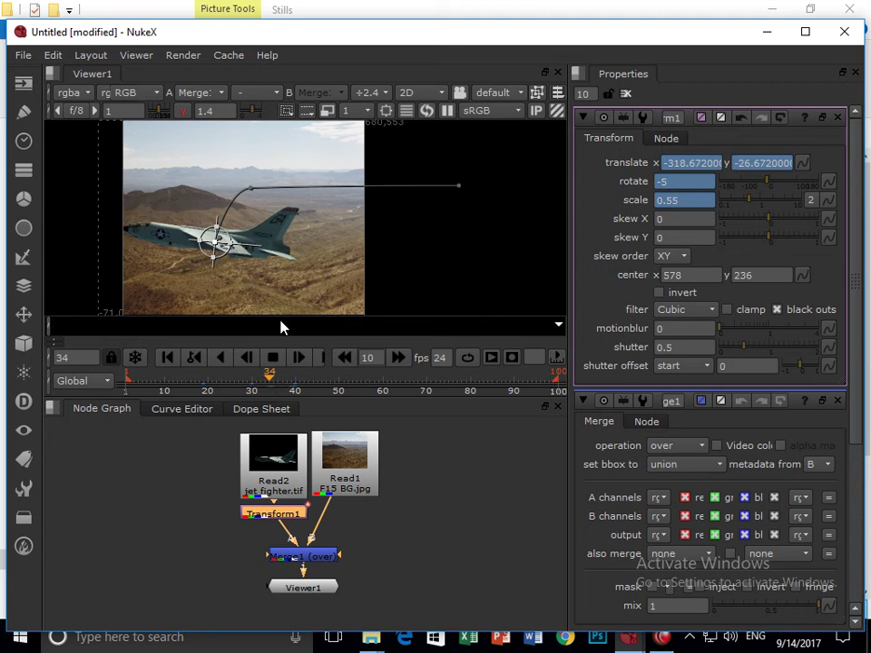
{"action": "left_click_drag", "start_coordinate": [219, 243], "coordinate": [227, 256]}
Step: At about frame 48, move the jet out of the image to translate -898, 40, and scrub back to frame -20
{"action": "left_click_drag", "start_coordinate": [291, 378], "coordinate": [330, 377]}
{"action": "left_click_drag", "start_coordinate": [219, 242], "coordinate": [51, 243]}
{"action": "left_click_drag", "start_coordinate": [330, 375], "coordinate": [54, 376]}
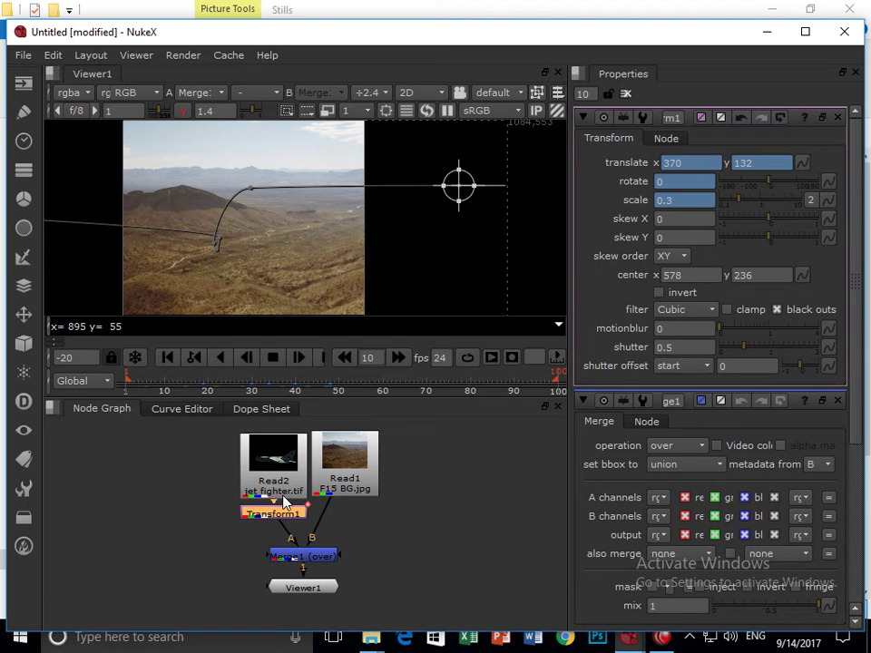
Step: Widen the viewer pane, play the jet's flight across the background, and scrub back to frame -14
{"action": "left_click", "coordinate": [318, 591]}
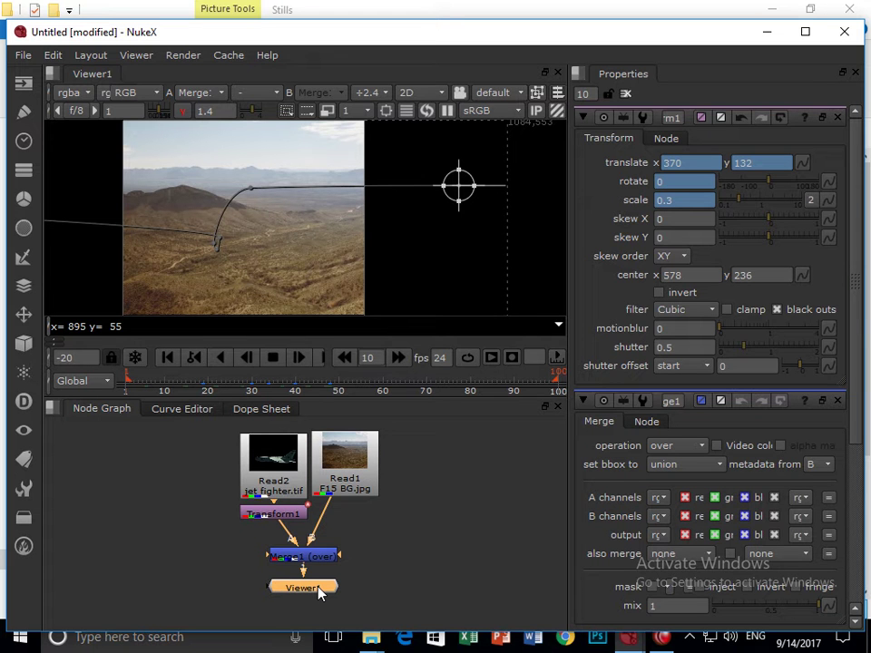
{"action": "left_click", "coordinate": [405, 510]}
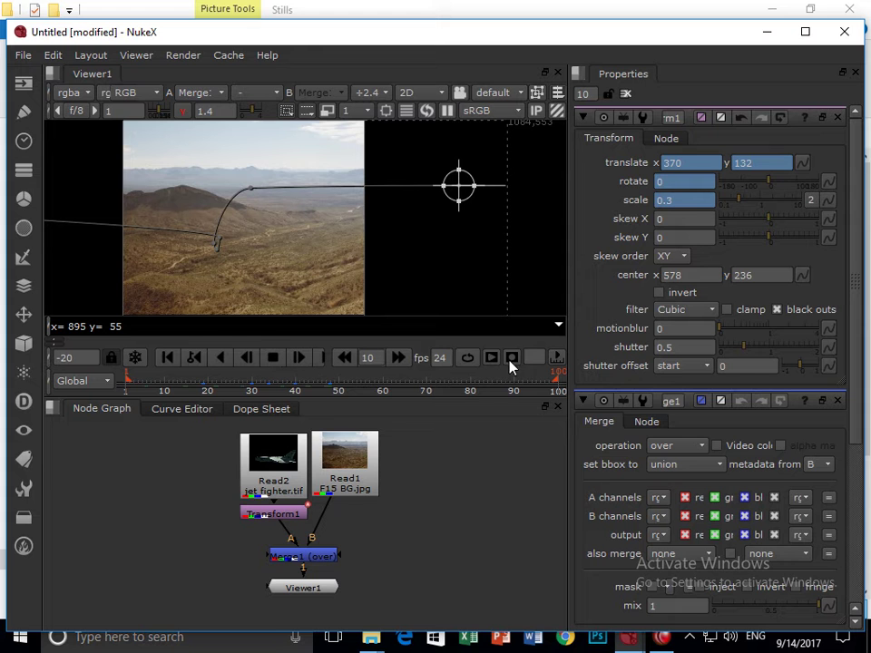
{"action": "left_click_drag", "start_coordinate": [573, 358], "coordinate": [624, 352]}
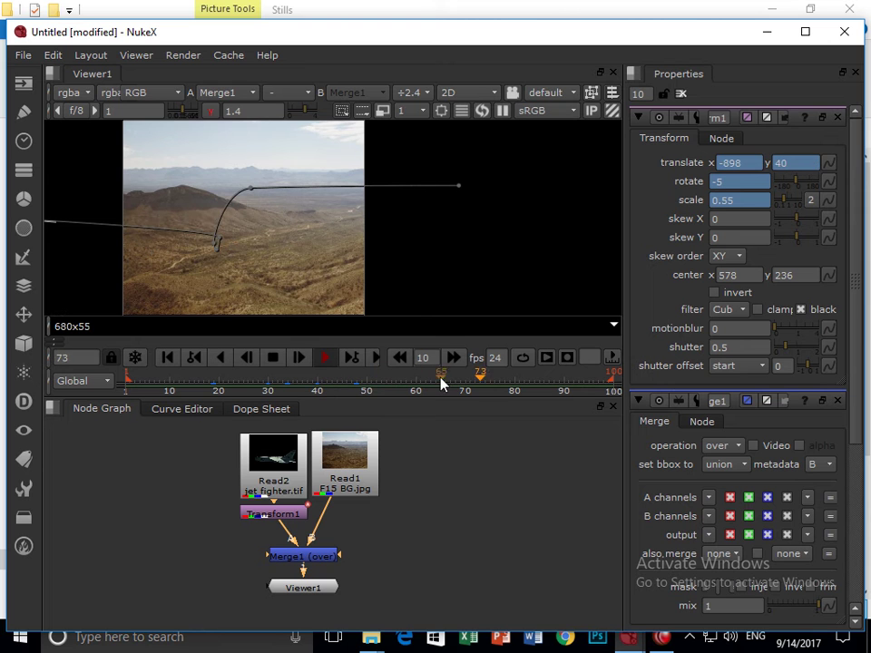
{"action": "left_click", "coordinate": [327, 359]}
{"action": "left_click_drag", "start_coordinate": [399, 385], "coordinate": [63, 387]}
Step: Open the Curve Editor and enlarge its pane
{"action": "left_click", "coordinate": [188, 417]}
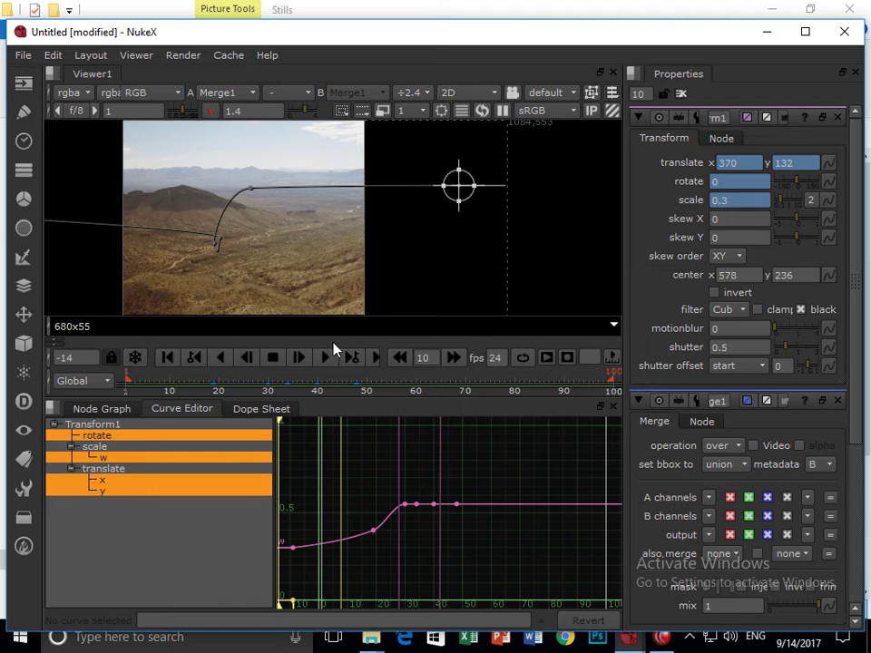
{"action": "left_click_drag", "start_coordinate": [325, 397], "coordinate": [327, 290]}
{"action": "left_click", "coordinate": [120, 420]}
Step: Examine Transform1's scale, translate and rotate curves, and display the scale curve again
{"action": "left_click", "coordinate": [102, 352]}
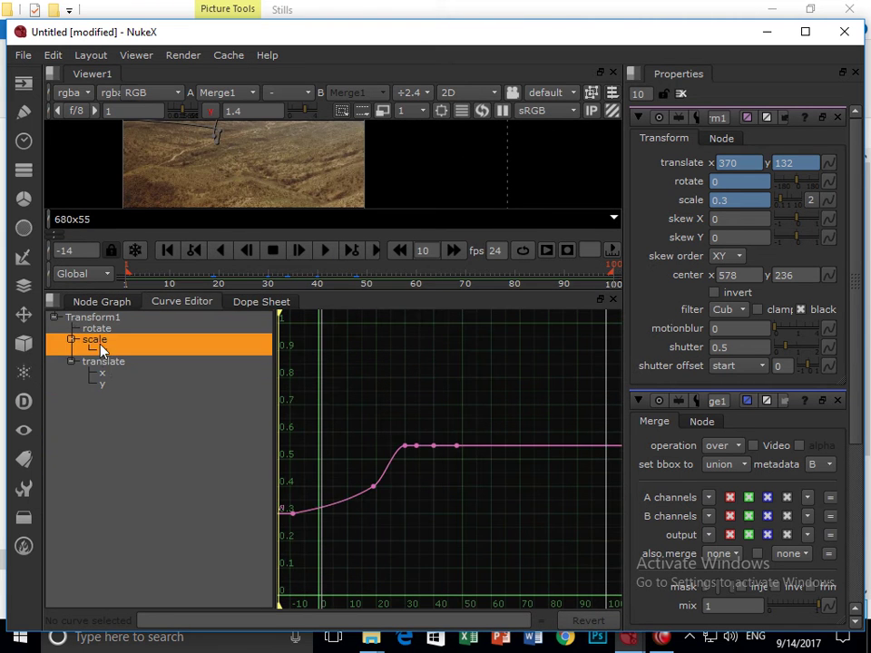
{"action": "left_click", "coordinate": [101, 367]}
{"action": "left_click", "coordinate": [98, 329]}
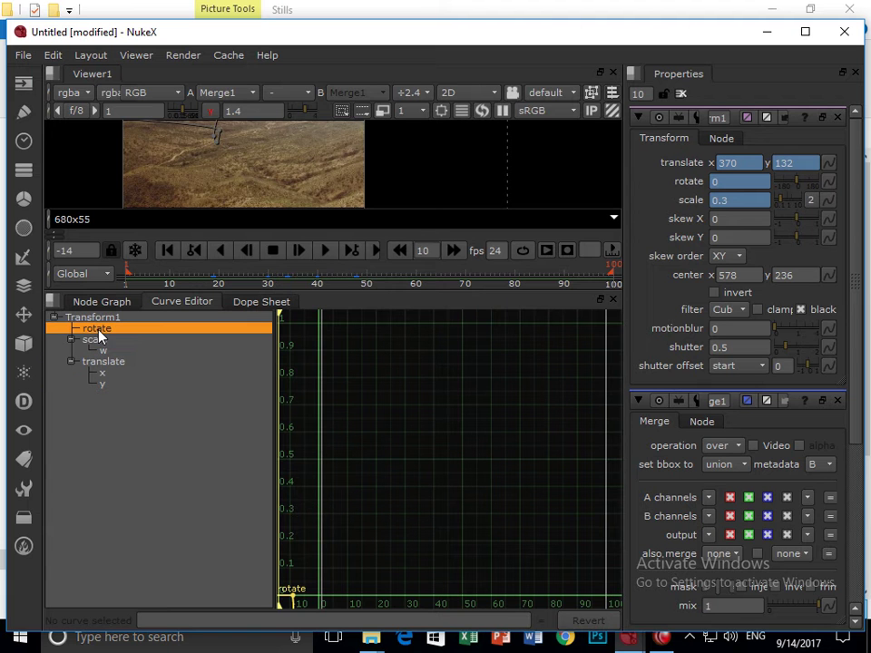
{"action": "left_click_drag", "start_coordinate": [246, 272], "coordinate": [160, 271]}
{"action": "left_click_drag", "start_coordinate": [279, 283], "coordinate": [78, 283]}
{"action": "left_click", "coordinate": [94, 341]}
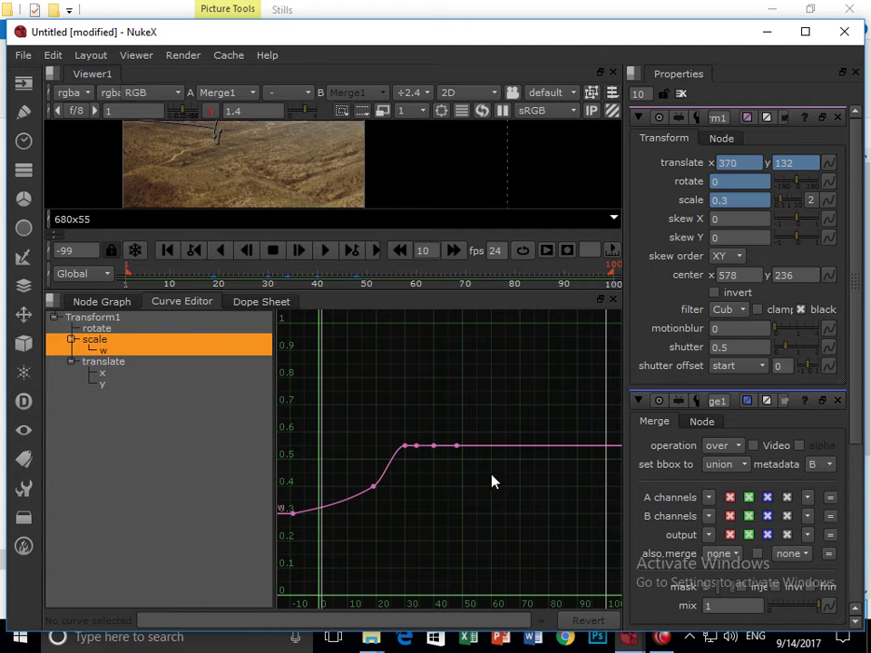
Step: Move the scale curve's frame 40 key to frame 43 at about 0.568
{"action": "left_click", "coordinate": [418, 444]}
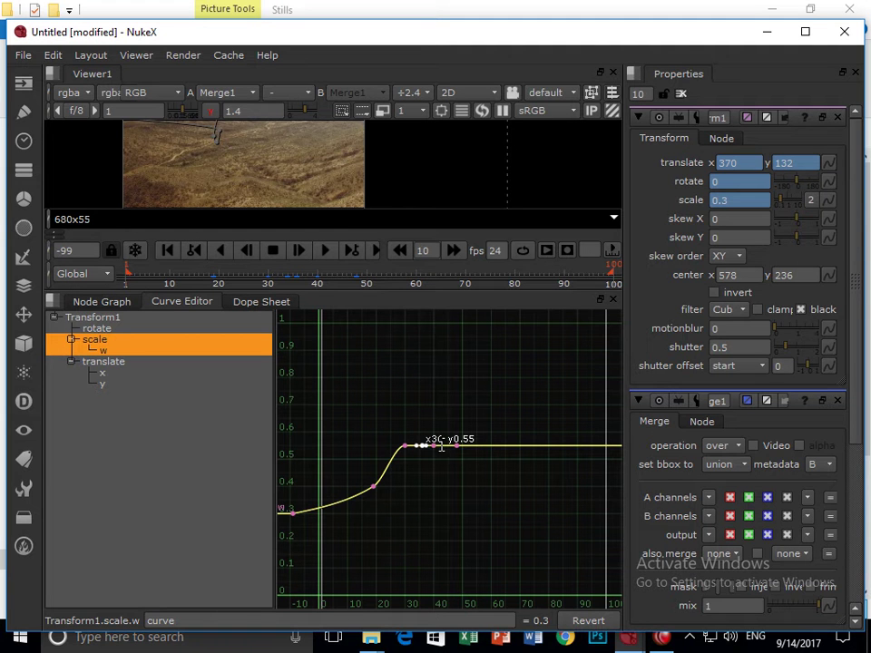
{"action": "scroll", "coordinate": [435, 471], "scroll_direction": "up", "scroll_amount": 5}
{"action": "scroll", "coordinate": [405, 389], "scroll_direction": "up", "scroll_amount": 5}
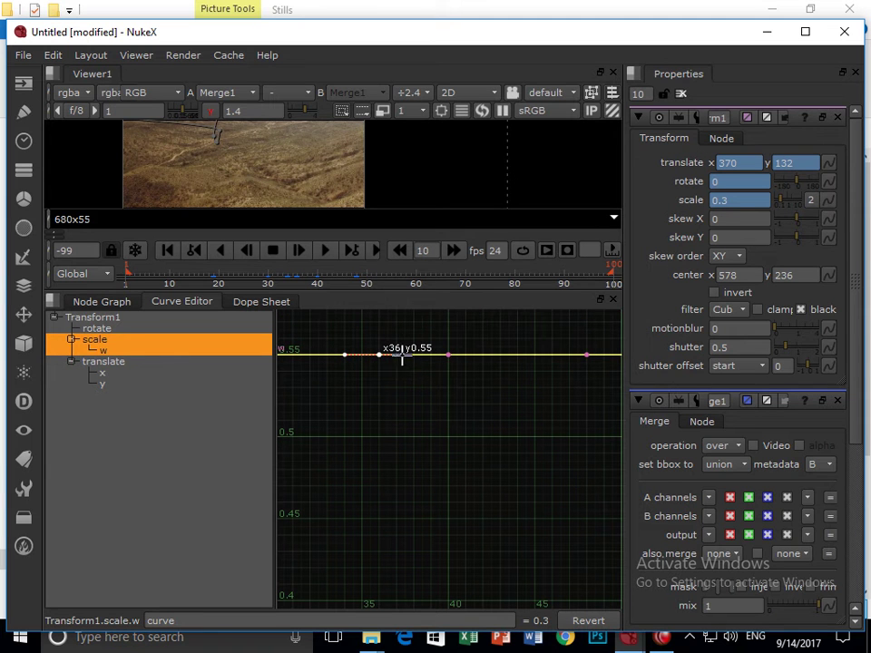
{"action": "left_click_drag", "start_coordinate": [402, 359], "coordinate": [515, 329]}
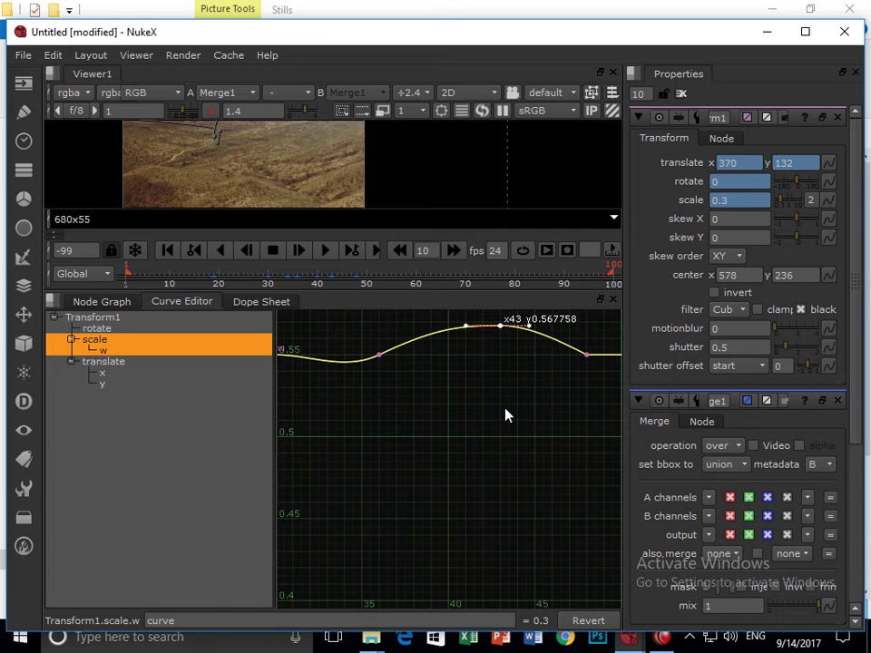
Step: Move the last scale key to about frame 52 at 0.53, and raise the frame 36 key to about 0.592
{"action": "scroll", "coordinate": [464, 432], "scroll_direction": "down", "scroll_amount": 4}
{"action": "left_click_drag", "start_coordinate": [536, 388], "coordinate": [549, 367]}
{"action": "scroll", "coordinate": [584, 426], "scroll_direction": "down", "scroll_amount": 1}
{"action": "scroll", "coordinate": [585, 436], "scroll_direction": "down", "scroll_amount": 2}
{"action": "left_click_drag", "start_coordinate": [420, 399], "coordinate": [491, 369]}
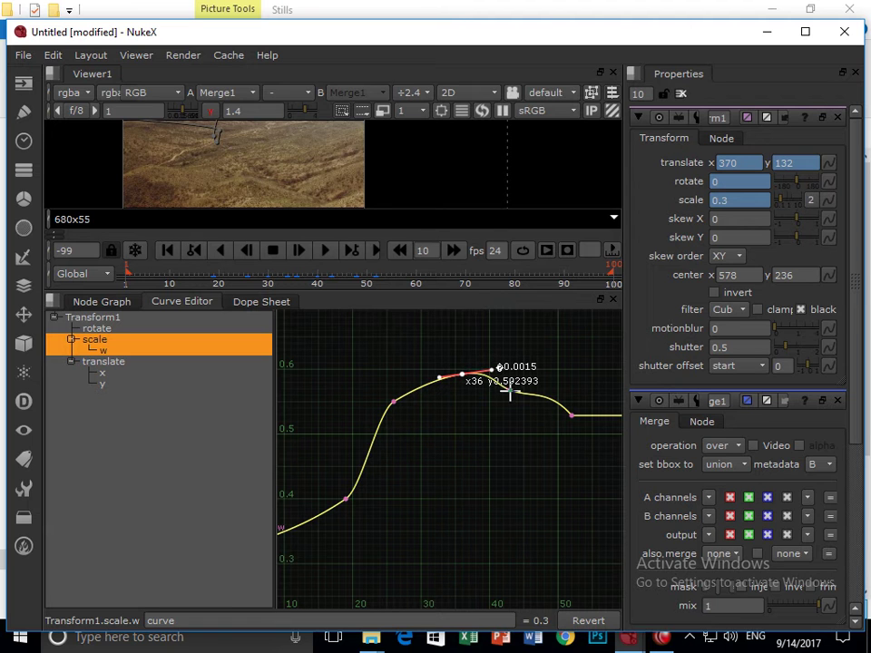
Step: Raise the frame 43 scale key to about 0.59, steepen the frame 26 key's tangent, and move the frame 19 key to about frame 17
{"action": "left_click", "coordinate": [509, 390], "text": "ctrl+alt"}
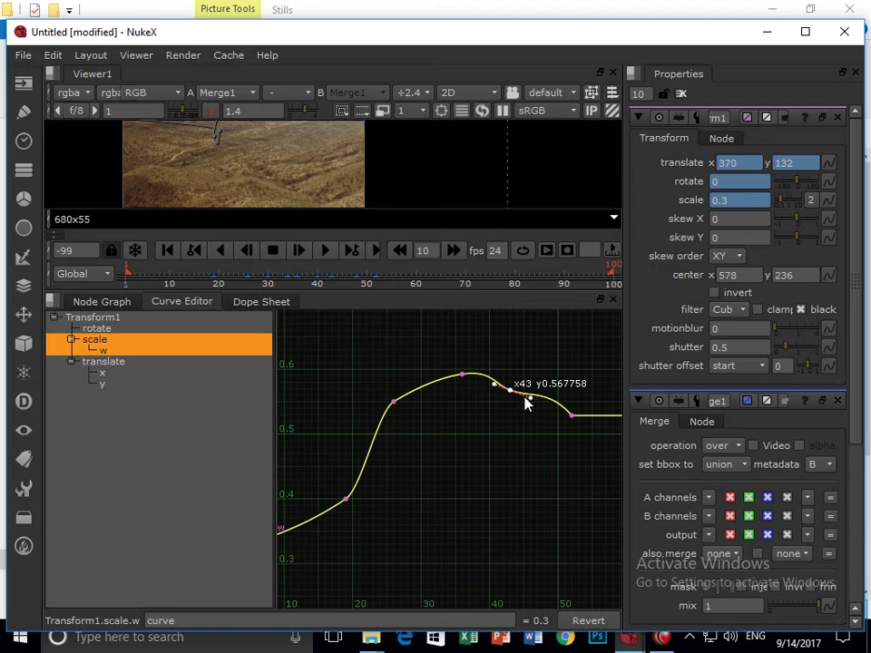
{"action": "left_click_drag", "start_coordinate": [511, 390], "coordinate": [515, 377]}
{"action": "left_click", "coordinate": [393, 399], "text": "ctrl+alt"}
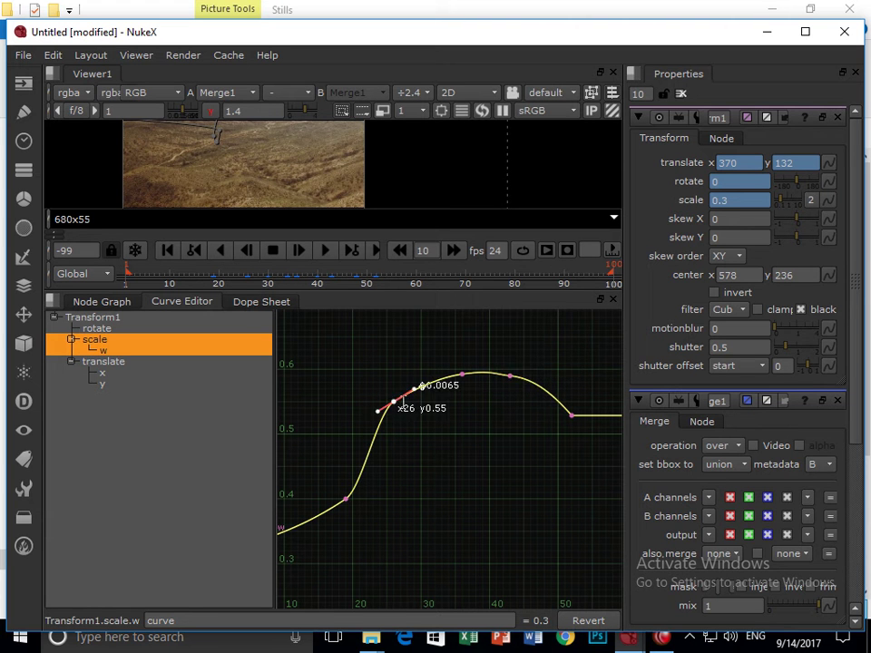
{"action": "left_click_drag", "start_coordinate": [377, 417], "coordinate": [371, 422]}
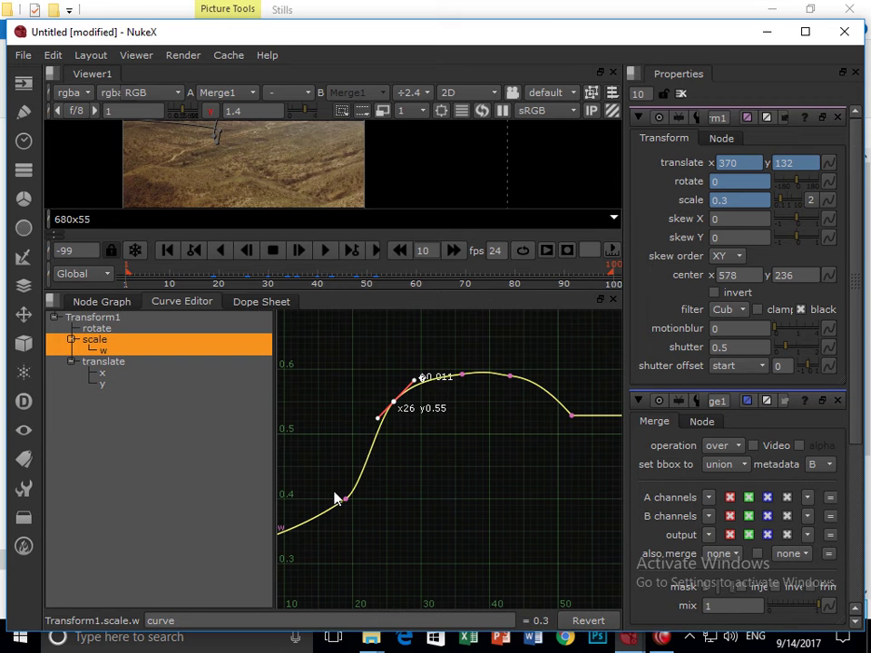
{"action": "left_click_drag", "start_coordinate": [346, 498], "coordinate": [369, 477]}
{"action": "left_click", "coordinate": [478, 468]}
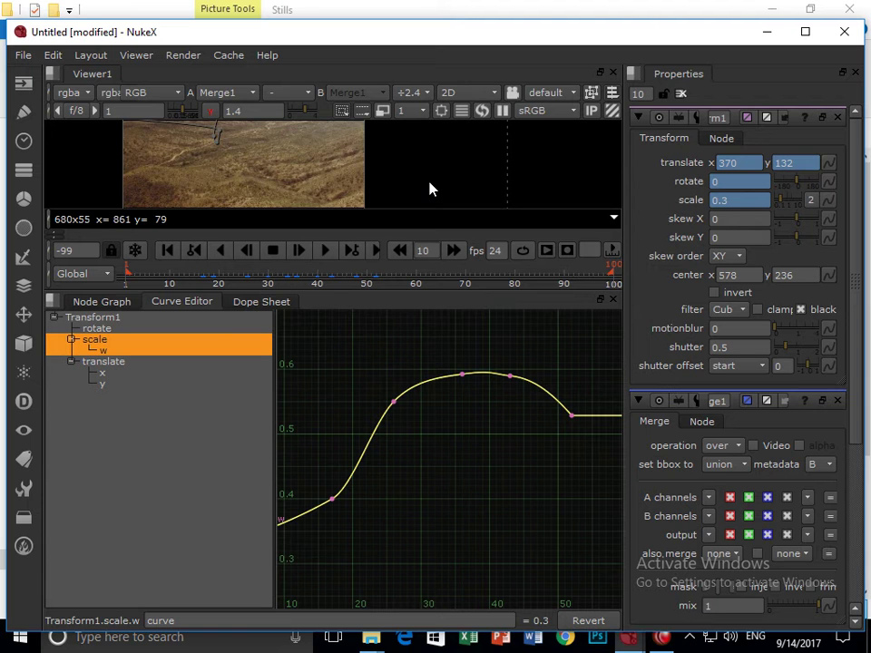
Step: Enlarge the viewer around the whole background image and play back the animation with the edited scale curve
{"action": "scroll", "coordinate": [433, 193], "scroll_direction": "down", "scroll_amount": 5}
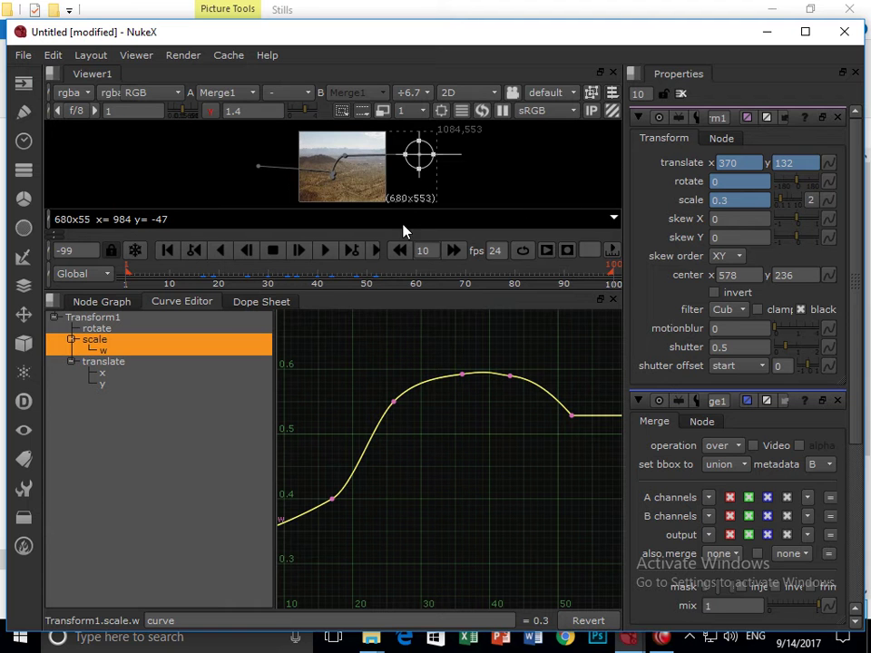
{"action": "left_click_drag", "start_coordinate": [400, 294], "coordinate": [393, 511]}
{"action": "scroll", "coordinate": [397, 356], "scroll_direction": "up", "scroll_amount": 2}
{"action": "scroll", "coordinate": [382, 237], "scroll_direction": "up", "scroll_amount": 5}
{"action": "scroll", "coordinate": [370, 272], "scroll_direction": "down", "scroll_amount": 1}
{"action": "left_click_drag", "start_coordinate": [370, 281], "coordinate": [376, 308]}
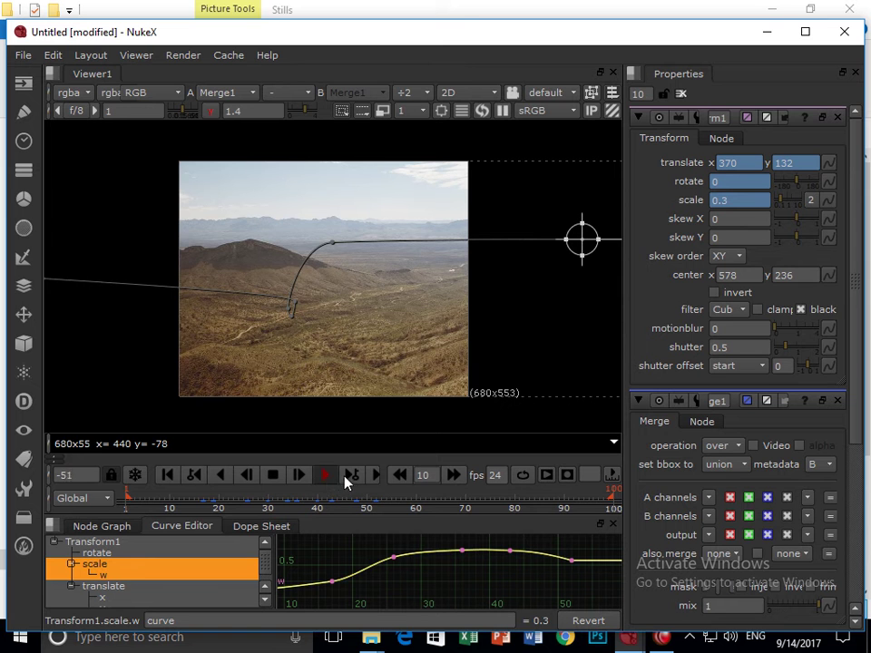
{"action": "left_click", "coordinate": [269, 499]}
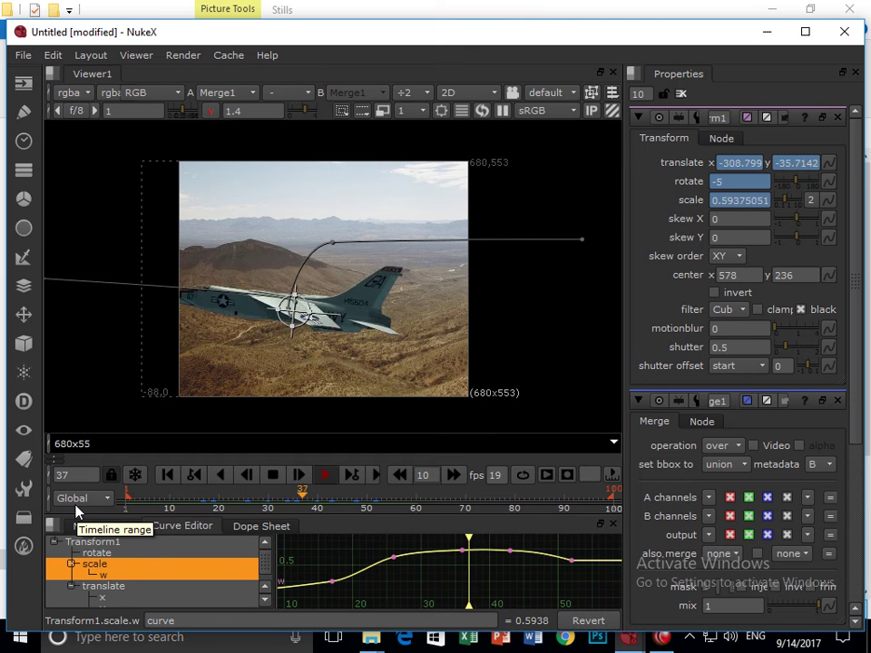
Step: Scrub through the timeline and play the animation in the enlarged viewer to review the jet's flight
{"action": "left_click_drag", "start_coordinate": [136, 499], "coordinate": [288, 501]}
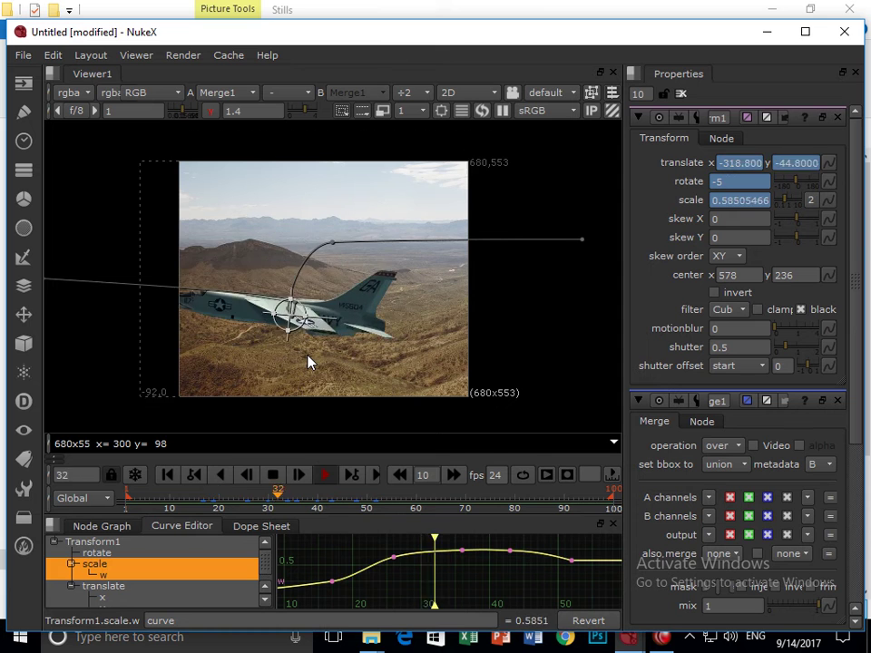
{"action": "key", "text": "space"}
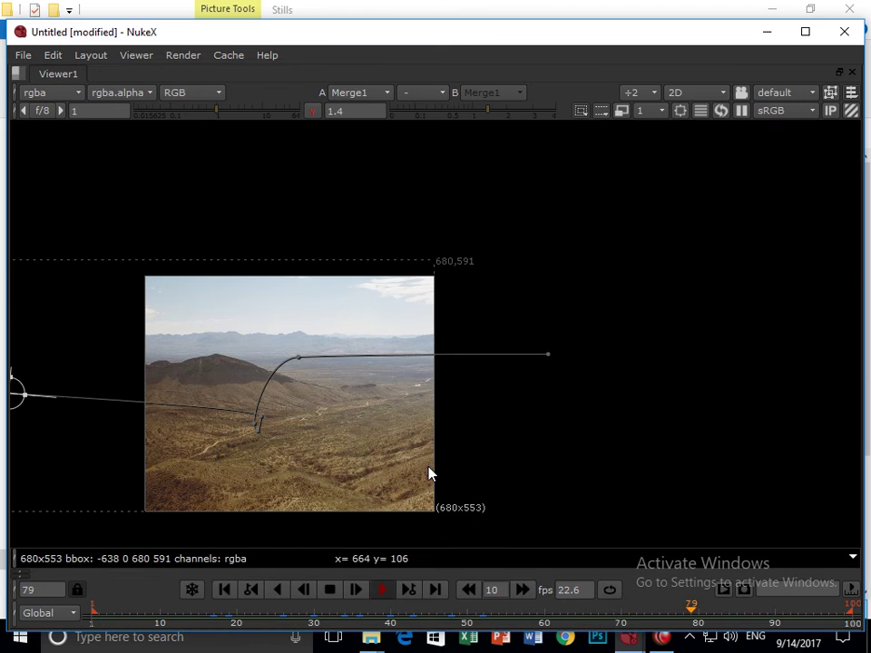
{"action": "key", "text": "space"}
{"action": "left_click", "coordinate": [326, 475]}
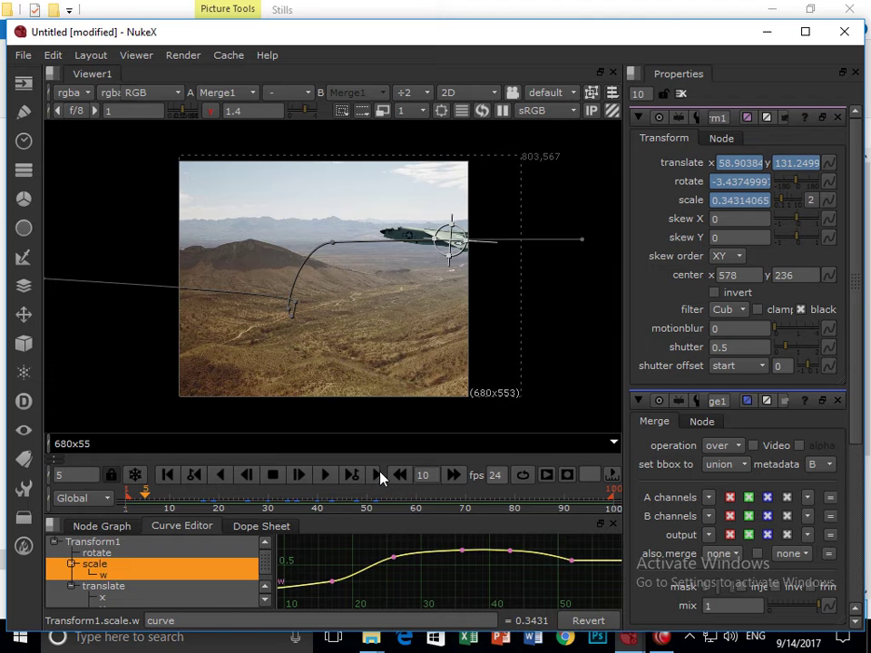
{"action": "left_click_drag", "start_coordinate": [520, 502], "coordinate": [113, 501]}
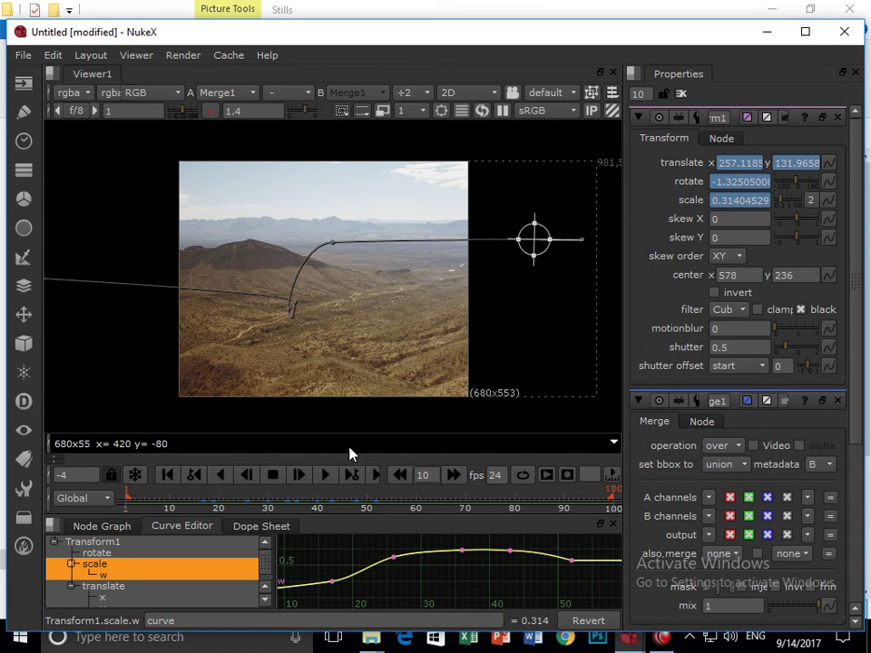
Step: Inspect the 3D view by orbiting around its ground grid and advancing a few frames, and return the viewer to 2D
{"action": "left_click", "coordinate": [467, 93]}
{"action": "left_click", "coordinate": [476, 126]}
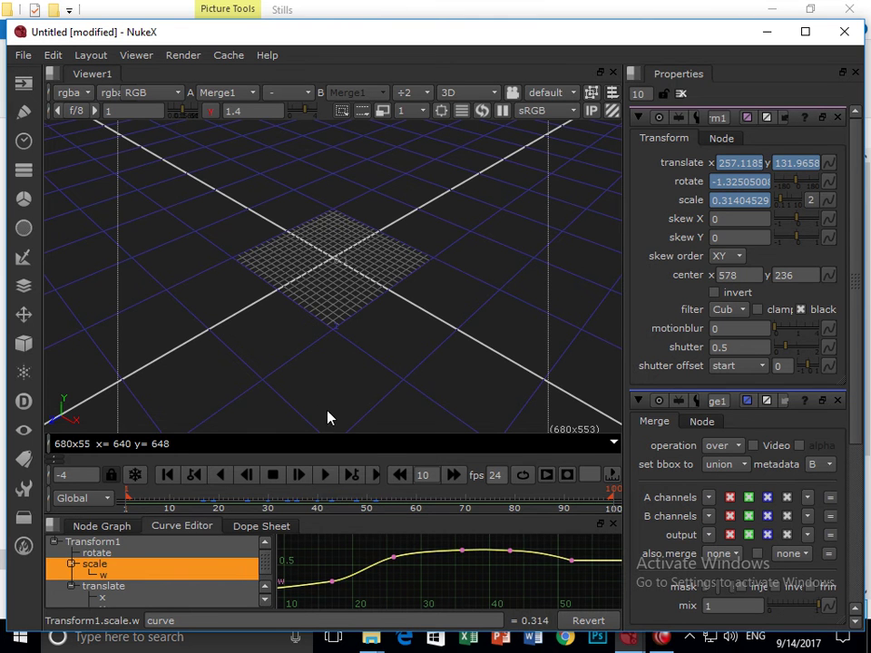
{"action": "left_click_drag", "start_coordinate": [326, 391], "coordinate": [353, 347]}
{"action": "key", "text": "Right"}
{"action": "key", "text": "Right"}
{"action": "key", "text": "Right"}
{"action": "key", "text": "Right"}
{"action": "key", "text": "Right"}
{"action": "key", "text": "Right"}
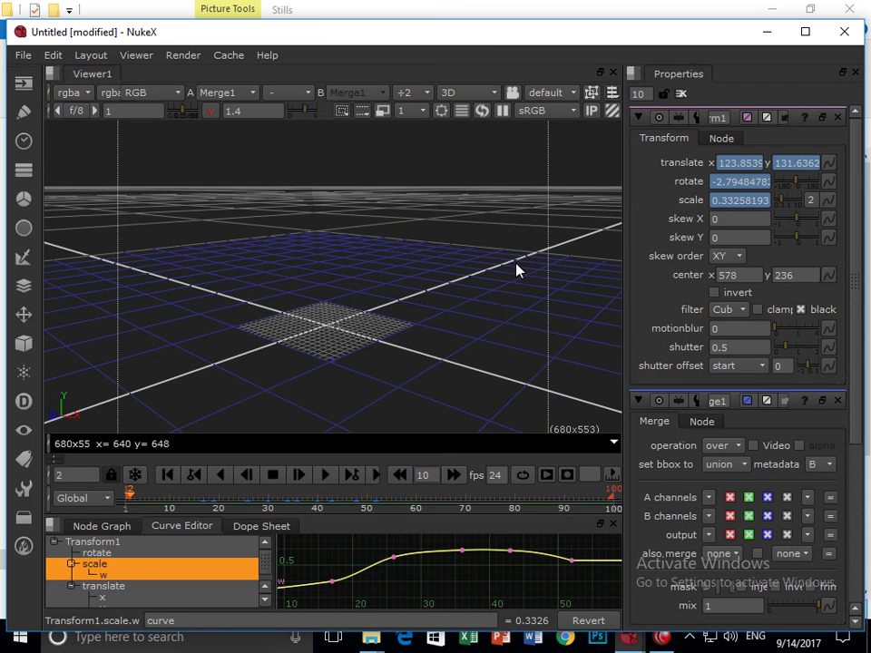
{"action": "left_click", "coordinate": [446, 92]}
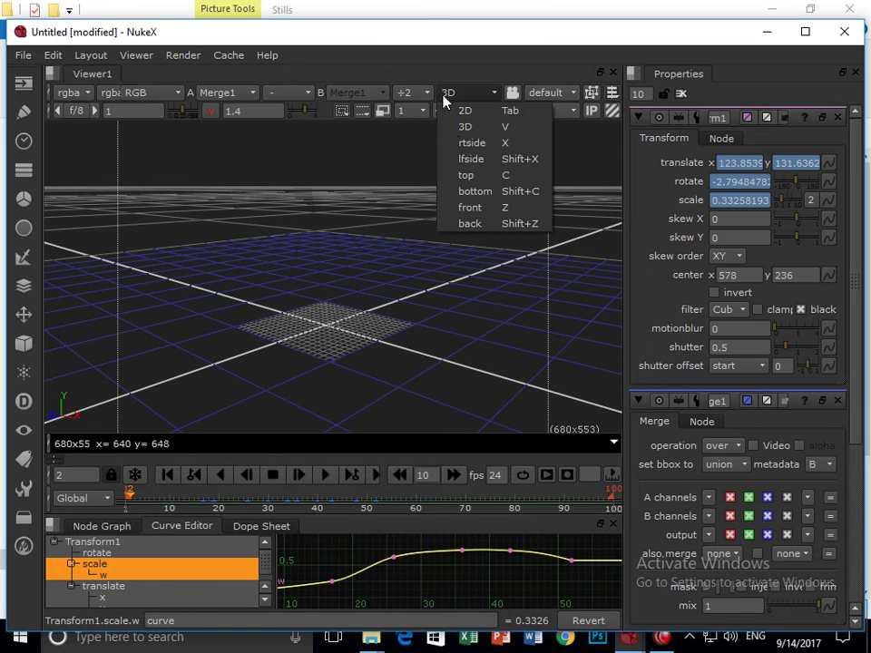
{"action": "left_click", "coordinate": [465, 111]}
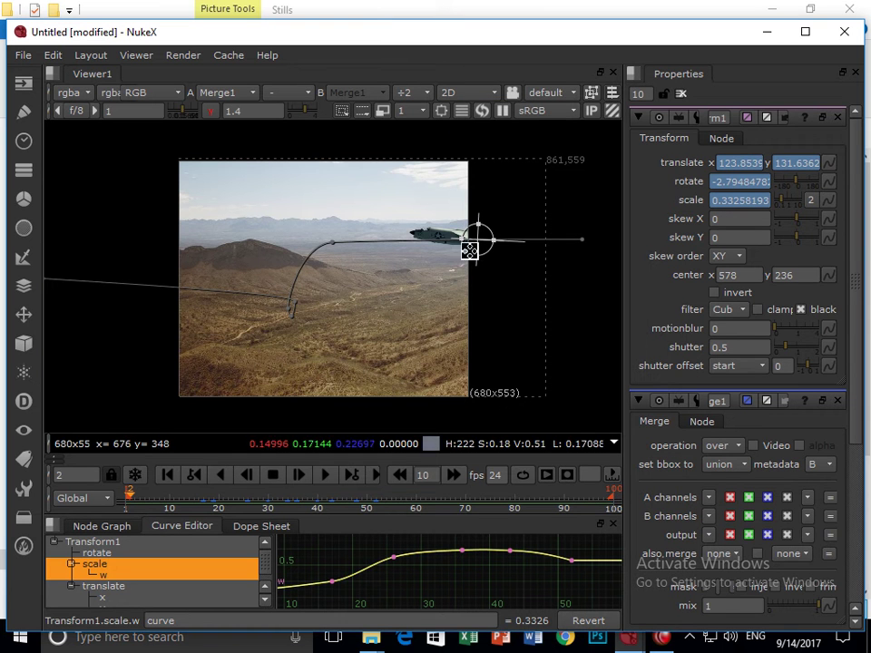
{"action": "scroll", "coordinate": [420, 292], "scroll_direction": "up", "scroll_amount": 1}
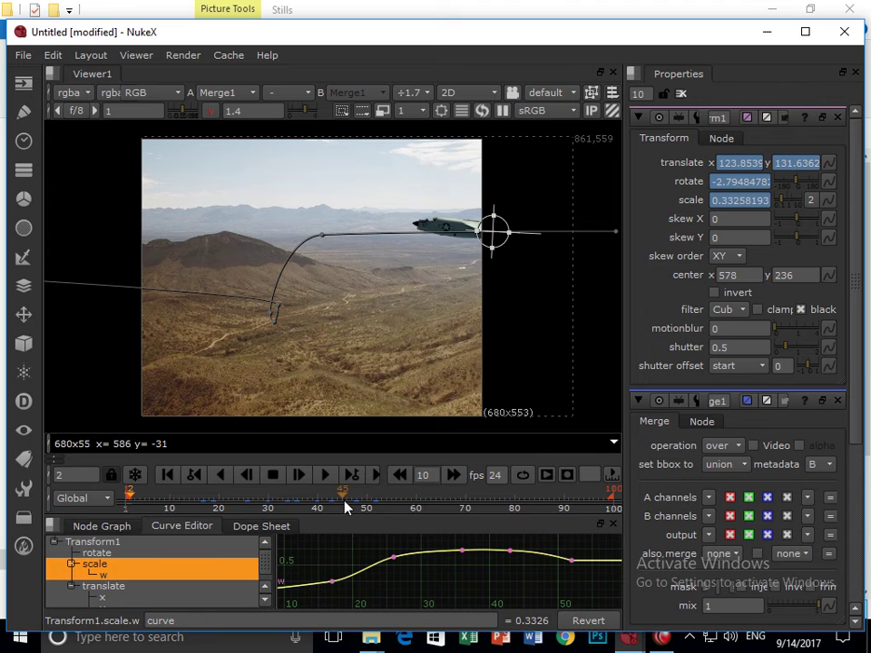
Step: Enlarge the Curve Editor and examine Transform1's translate x and y curves across the whole animation
{"action": "left_click_drag", "start_coordinate": [345, 518], "coordinate": [354, 386]}
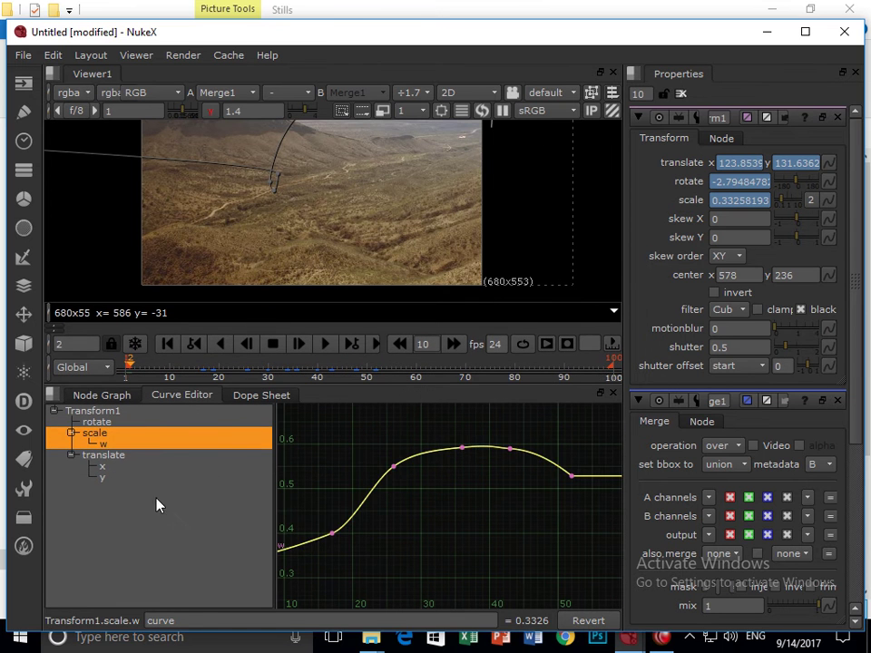
{"action": "left_click", "coordinate": [103, 470]}
{"action": "left_click", "coordinate": [110, 461]}
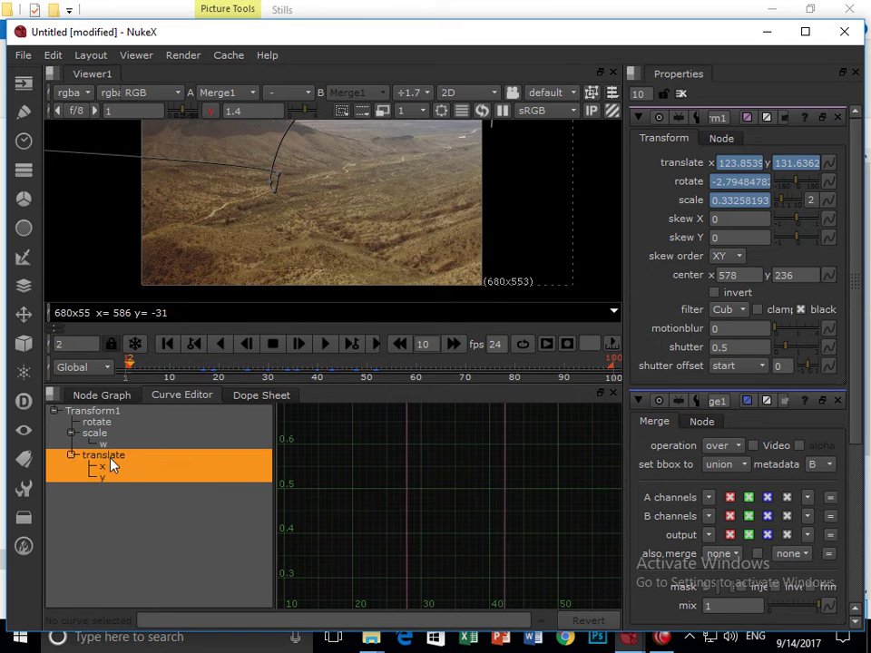
{"action": "key", "text": "f"}
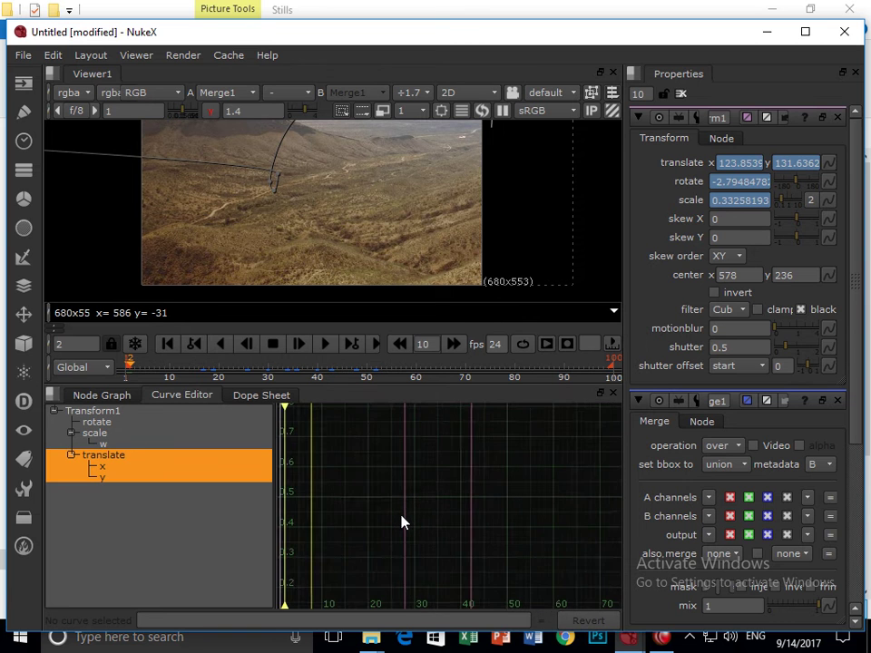
{"action": "scroll", "coordinate": [402, 522], "scroll_direction": "down", "scroll_amount": 5}
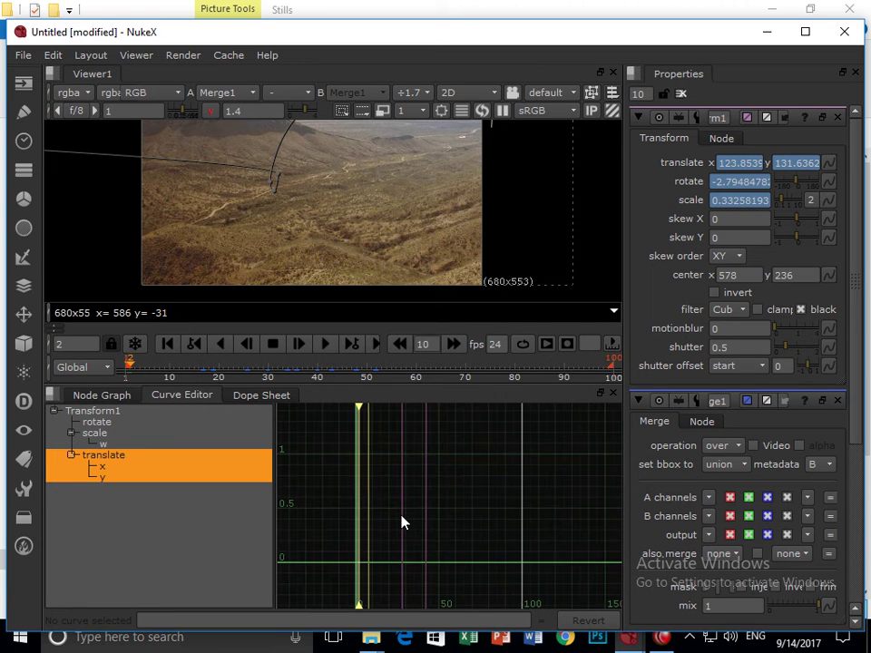
{"action": "scroll", "coordinate": [402, 523], "scroll_direction": "down", "scroll_amount": 2}
Step: Bring back the Node Graph and reframe the viewer around the jet's whole motion path, giving the viewer more height
{"action": "left_click", "coordinate": [97, 394]}
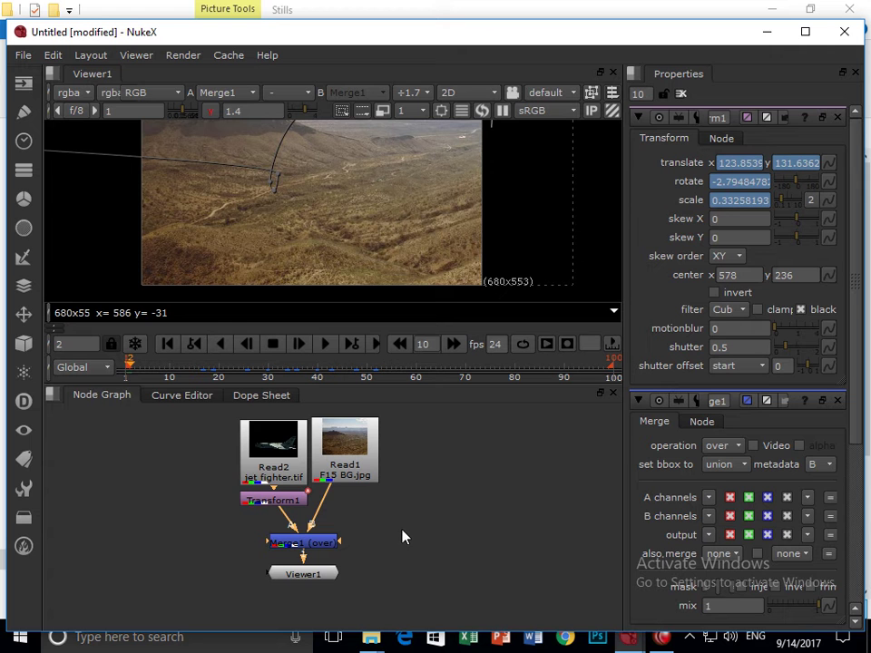
{"action": "scroll", "coordinate": [418, 243], "scroll_direction": "down", "scroll_amount": 1}
{"action": "left_click_drag", "start_coordinate": [418, 243], "coordinate": [447, 272]}
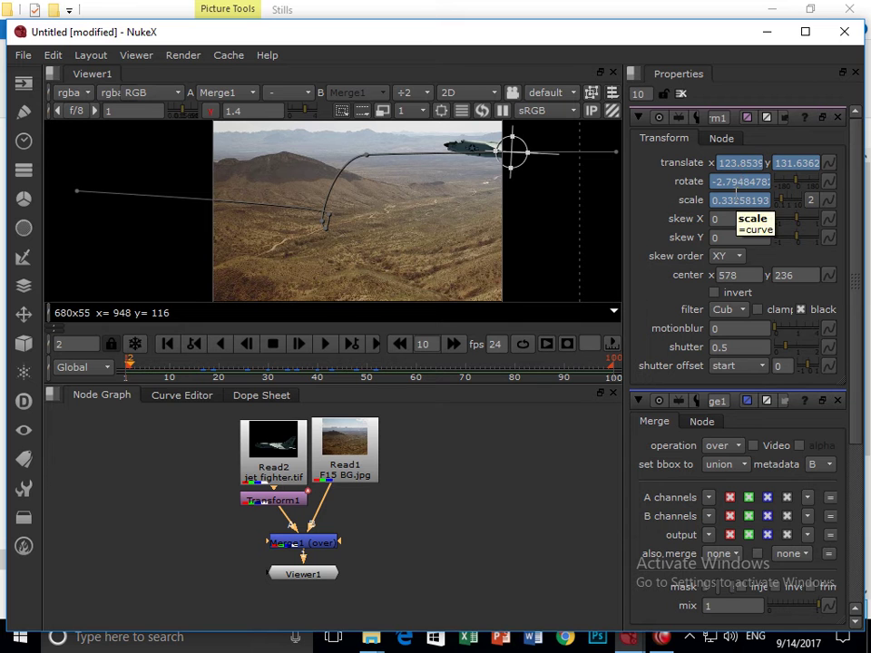
{"action": "right_click", "coordinate": [739, 181]}
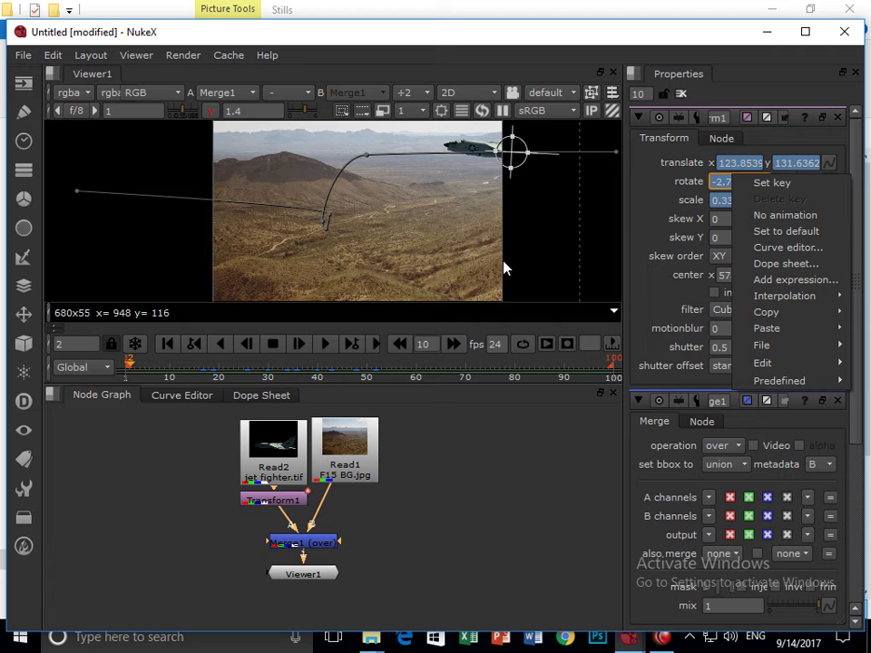
{"action": "key", "text": "Escape"}
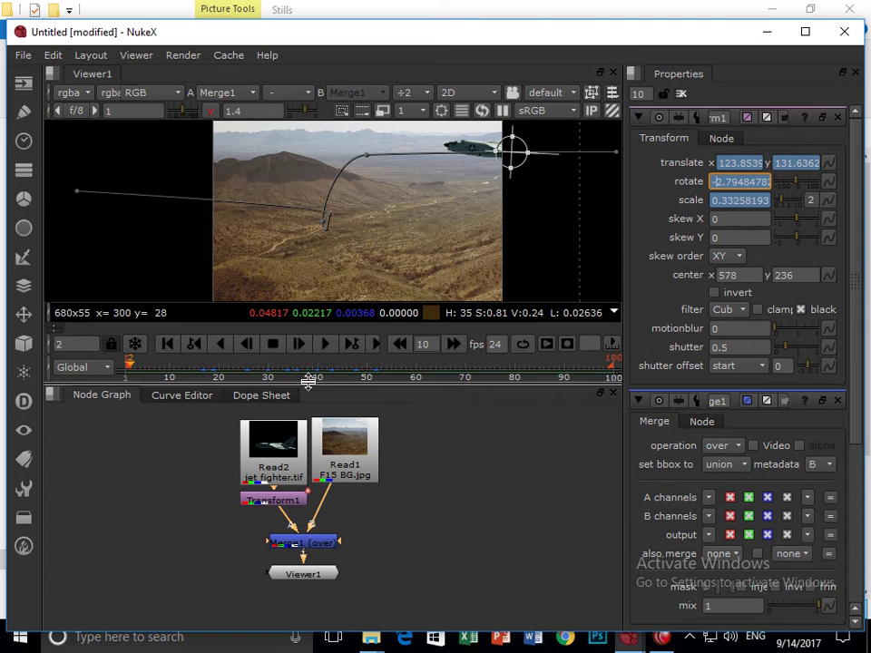
{"action": "left_click_drag", "start_coordinate": [309, 382], "coordinate": [313, 415]}
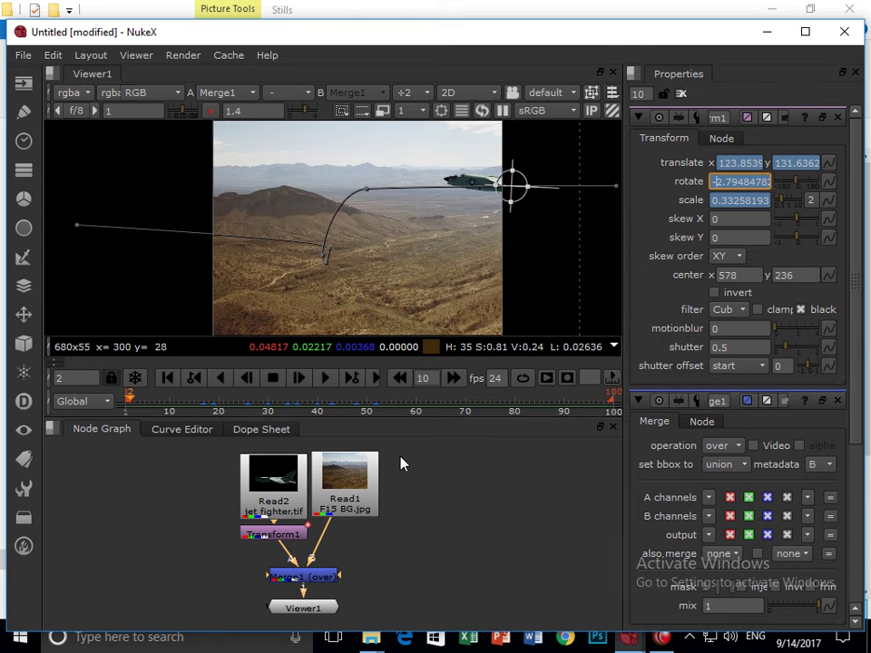
Step: Key the jet's rotation at 10 on frame 18
{"action": "left_click_drag", "start_coordinate": [132, 403], "coordinate": [209, 405]}
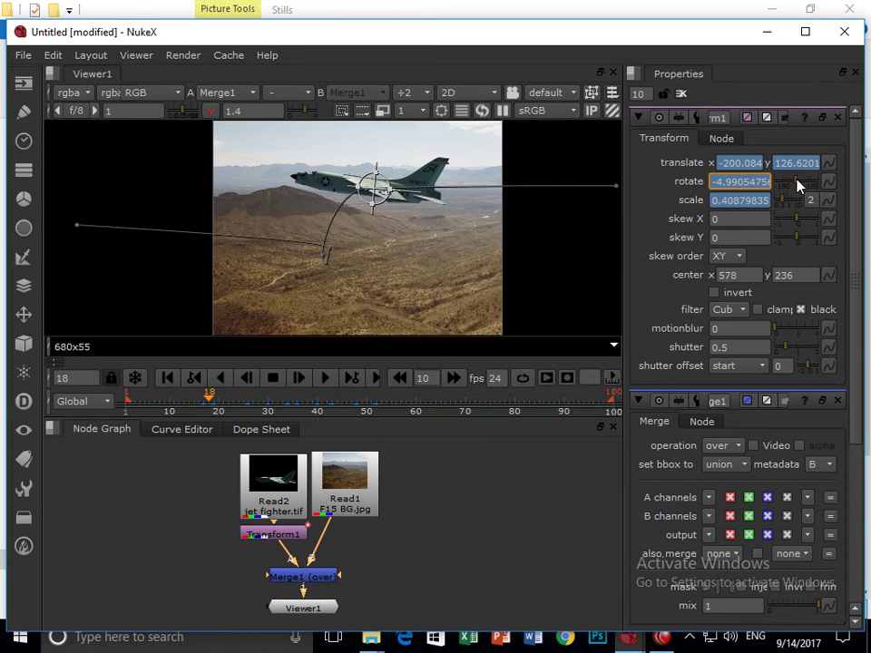
{"action": "type", "text": "10"}
{"action": "key", "text": "Return"}
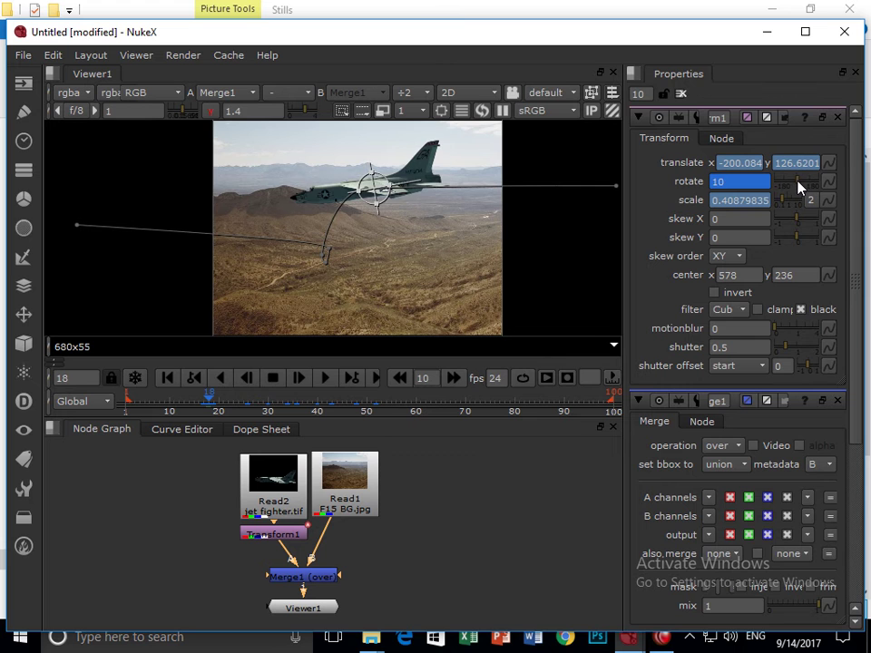
{"action": "type", "text": "0"}
{"action": "key", "text": "Return"}
{"action": "type", "text": "10"}
{"action": "key", "text": "Return"}
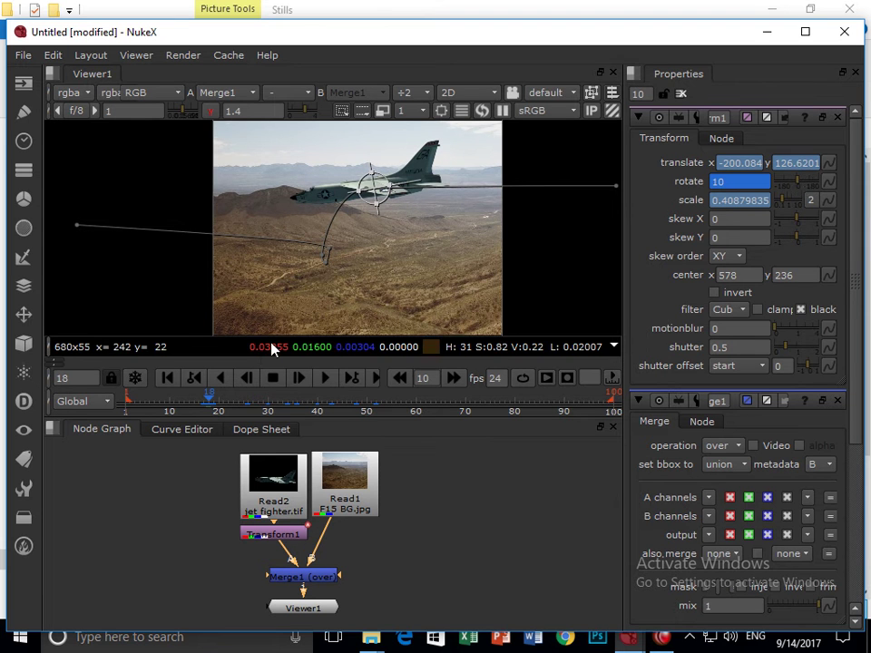
Step: Set the jet's rotation to 0 at the frame 26 scale key
{"action": "left_click", "coordinate": [229, 402]}
{"action": "left_click_drag", "start_coordinate": [231, 403], "coordinate": [252, 402]}
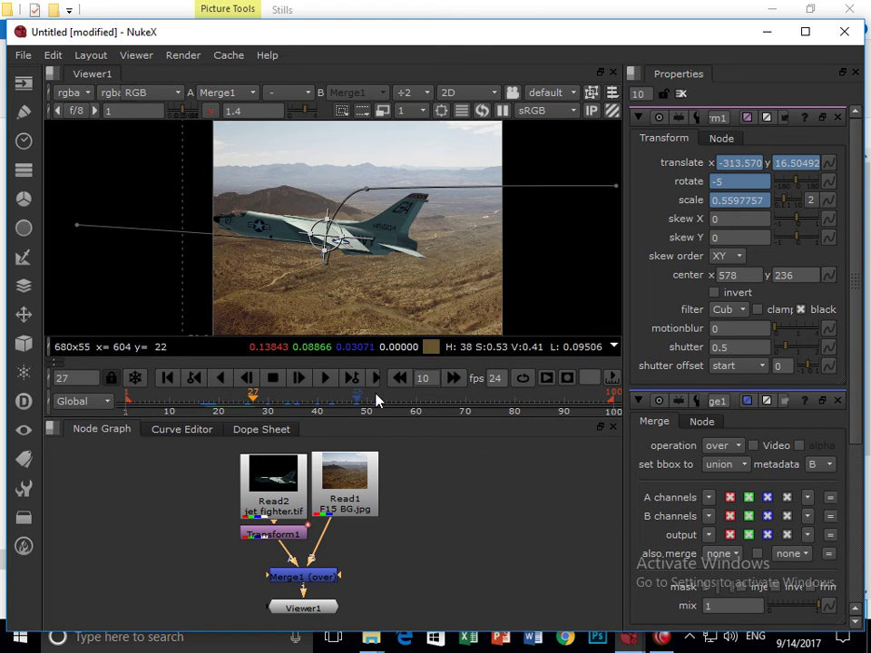
{"action": "left_click", "coordinate": [248, 404]}
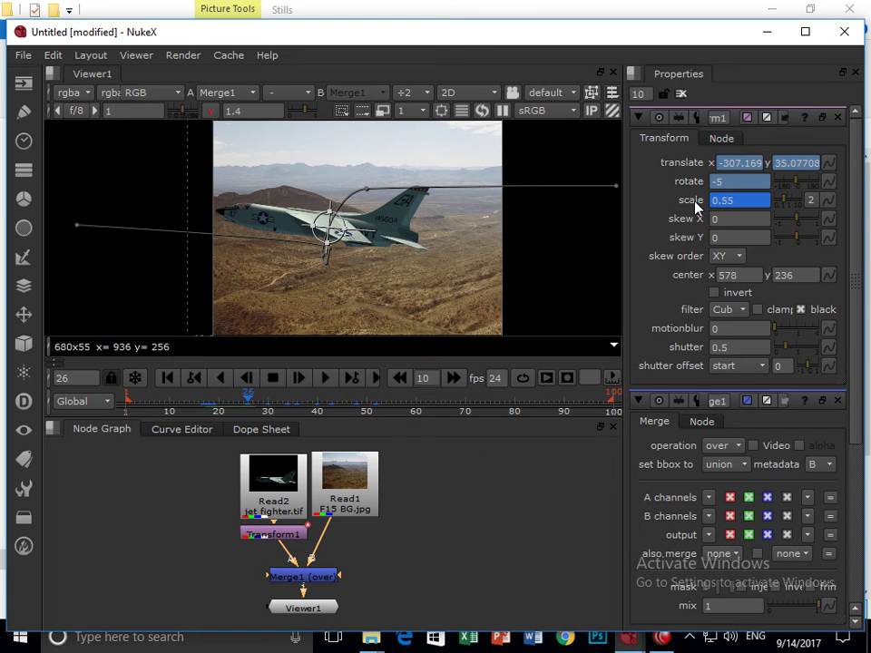
{"action": "left_click_drag", "start_coordinate": [798, 183], "coordinate": [796, 181]}
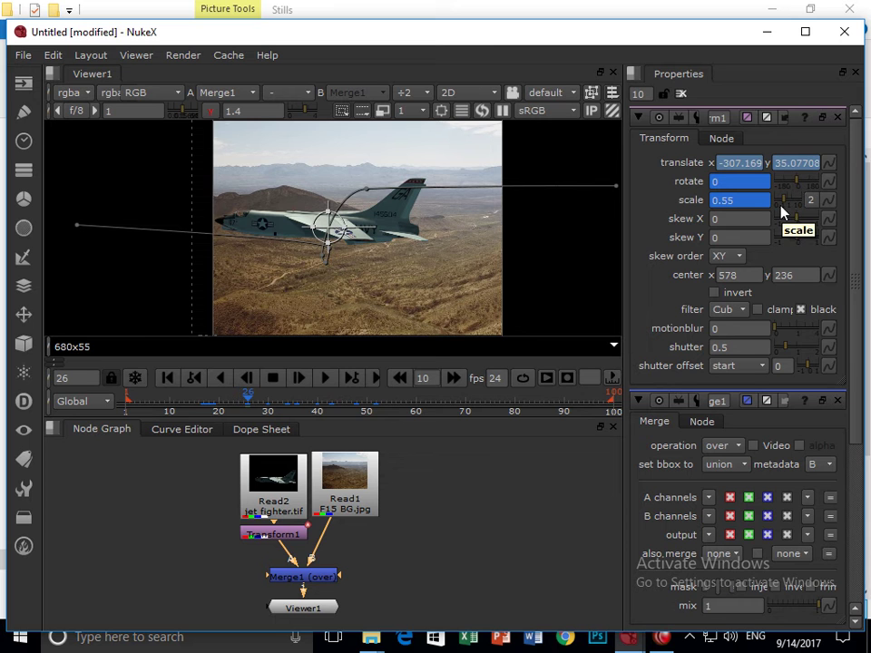
Step: Place the jet off the background's right edge on frame 1, at translate x 282 and y 60
{"action": "left_click_drag", "start_coordinate": [254, 414], "coordinate": [160, 395]}
{"action": "left_click_drag", "start_coordinate": [346, 301], "coordinate": [277, 268]}
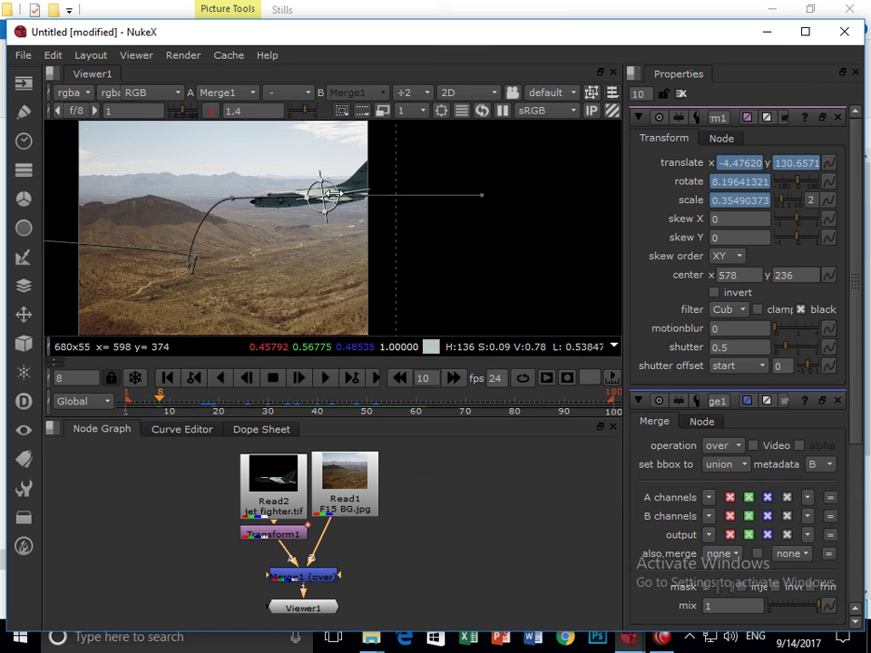
{"action": "left_click_drag", "start_coordinate": [167, 404], "coordinate": [126, 399]}
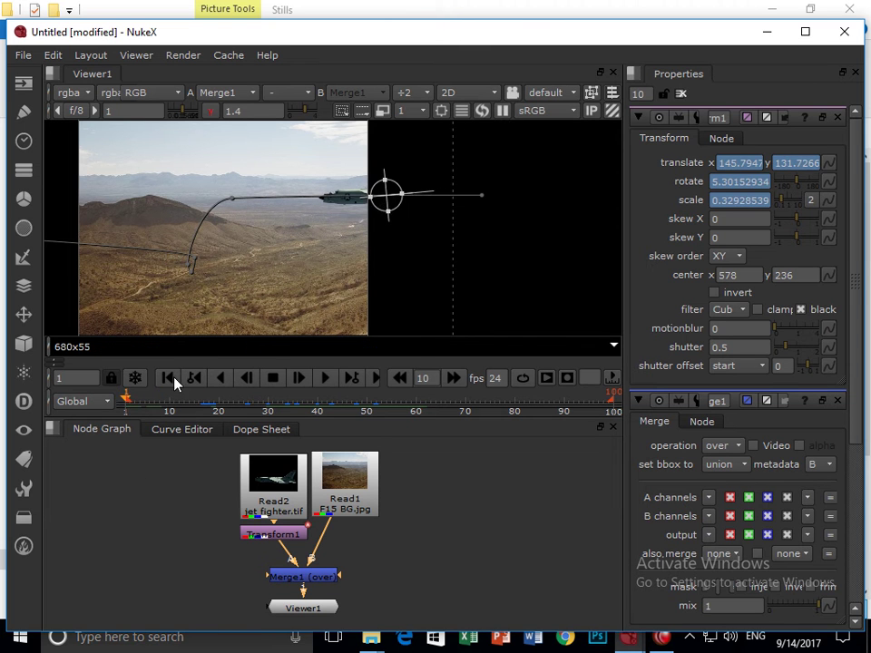
{"action": "left_click_drag", "start_coordinate": [385, 194], "coordinate": [443, 225]}
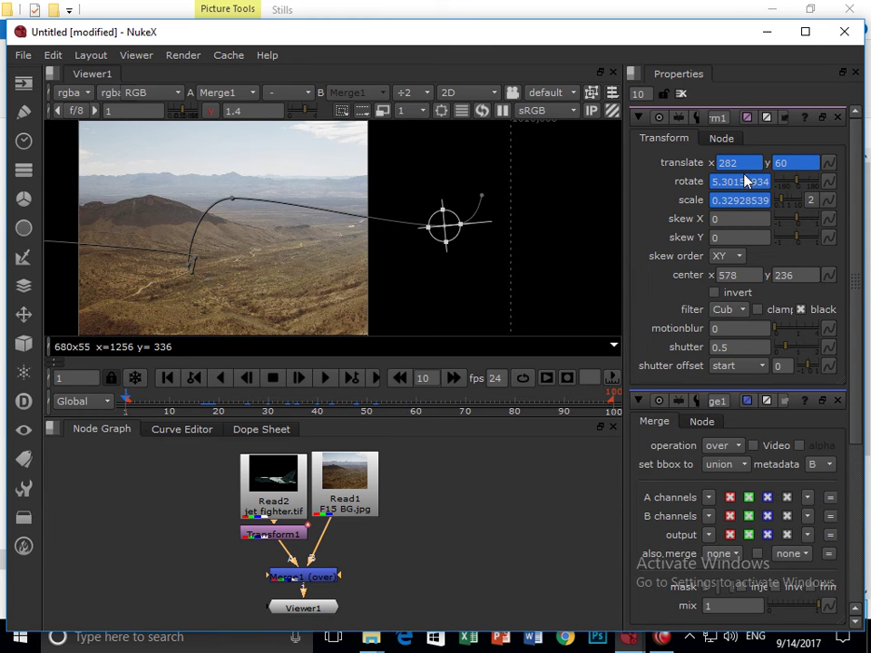
Step: Try several rotation values for the jet on frame 1 and settle on -20
{"action": "type", "text": "-30"}
{"action": "key", "text": "Return"}
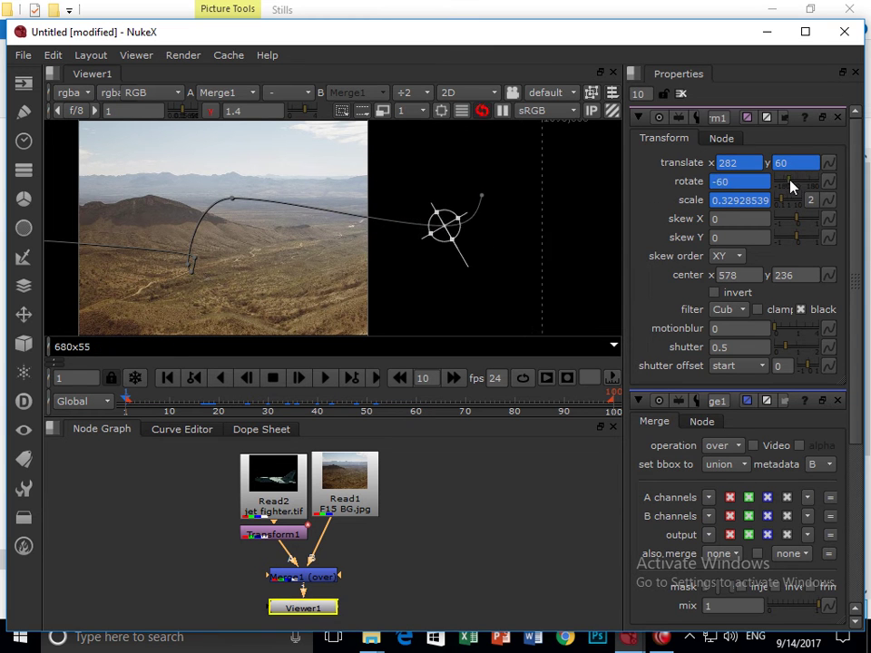
{"action": "type", "text": "0"}
{"action": "key", "text": "Return"}
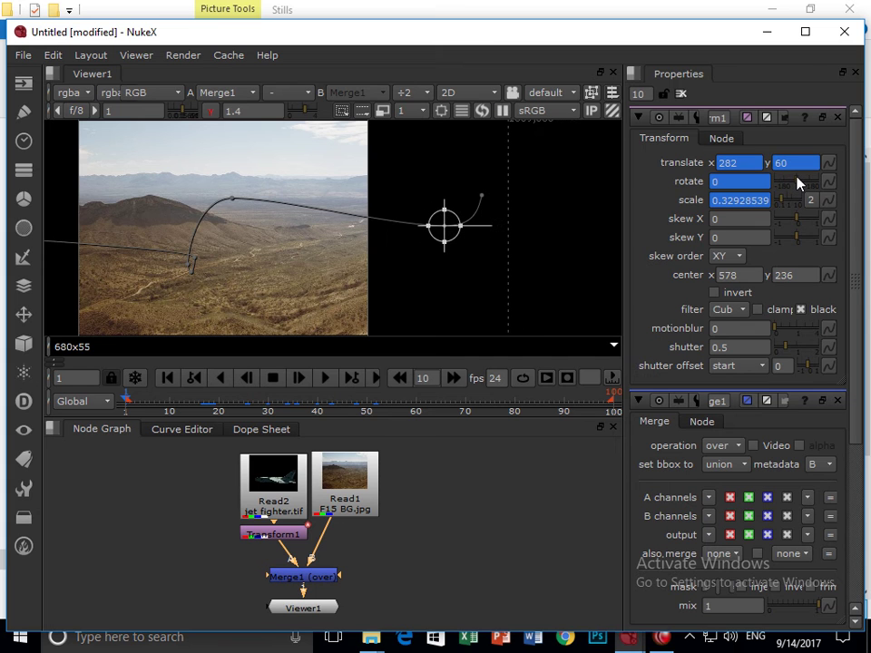
{"action": "type", "text": "-10"}
{"action": "key", "text": "Return"}
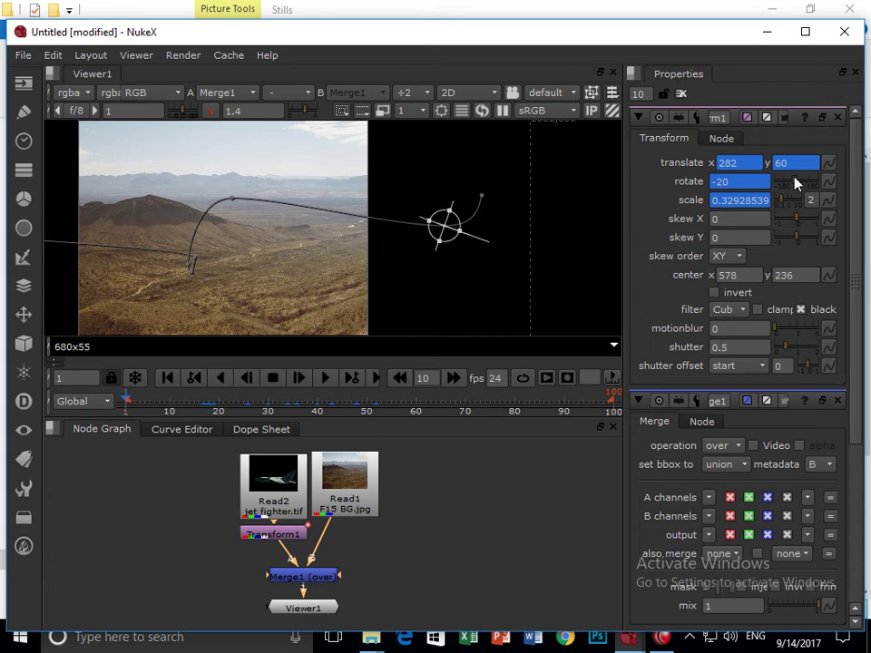
Step: Key the jet's rotation at 0 on frame 17 and at 10 on frame 19
{"action": "left_click_drag", "start_coordinate": [125, 400], "coordinate": [207, 399]}
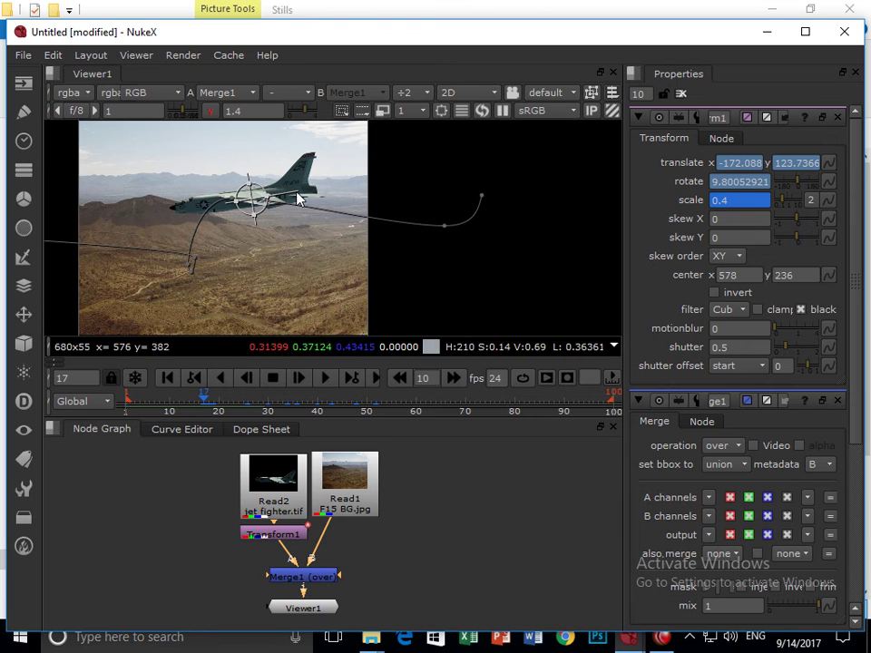
{"action": "left_click_drag", "start_coordinate": [800, 185], "coordinate": [797, 186]}
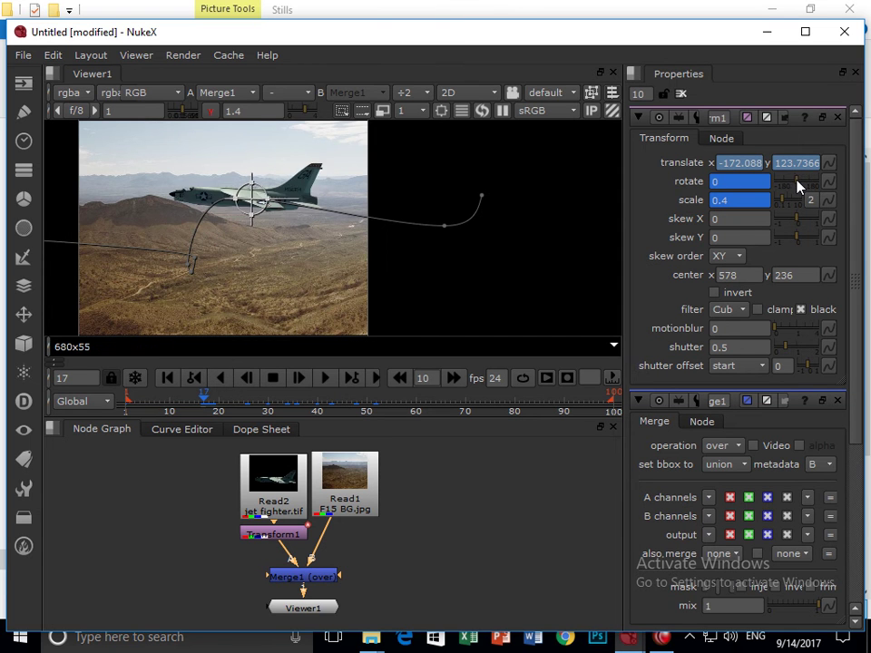
{"action": "left_click", "coordinate": [207, 399]}
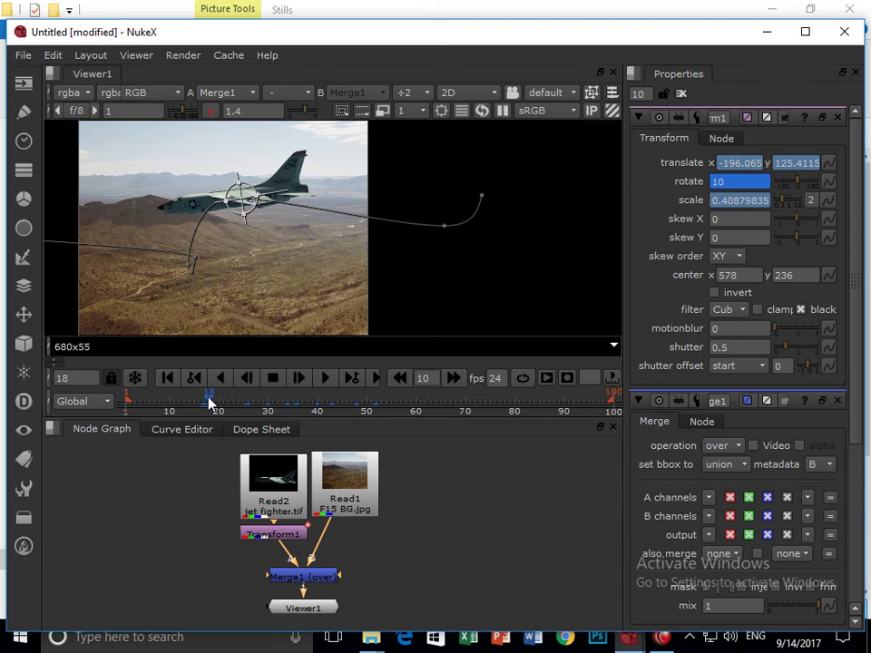
{"action": "left_click", "coordinate": [215, 405]}
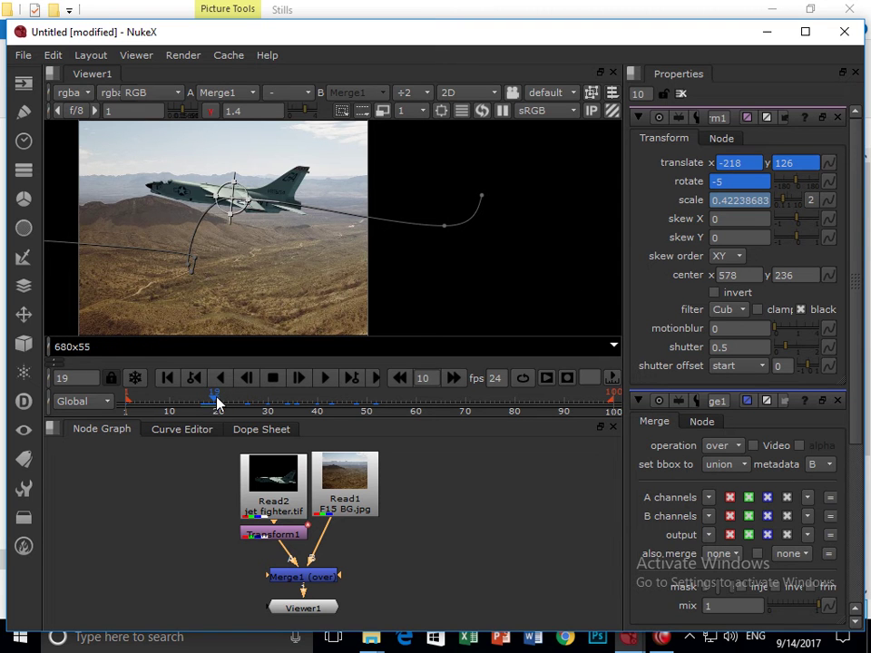
{"action": "left_click_drag", "start_coordinate": [215, 404], "coordinate": [218, 402]}
{"action": "mouse_move", "coordinate": [804, 185]}
{"action": "left_mouse_down"}
{"action": "mouse_move", "coordinate": [811, 184]}
{"action": "mouse_move", "coordinate": [798, 179]}
{"action": "left_mouse_up"}
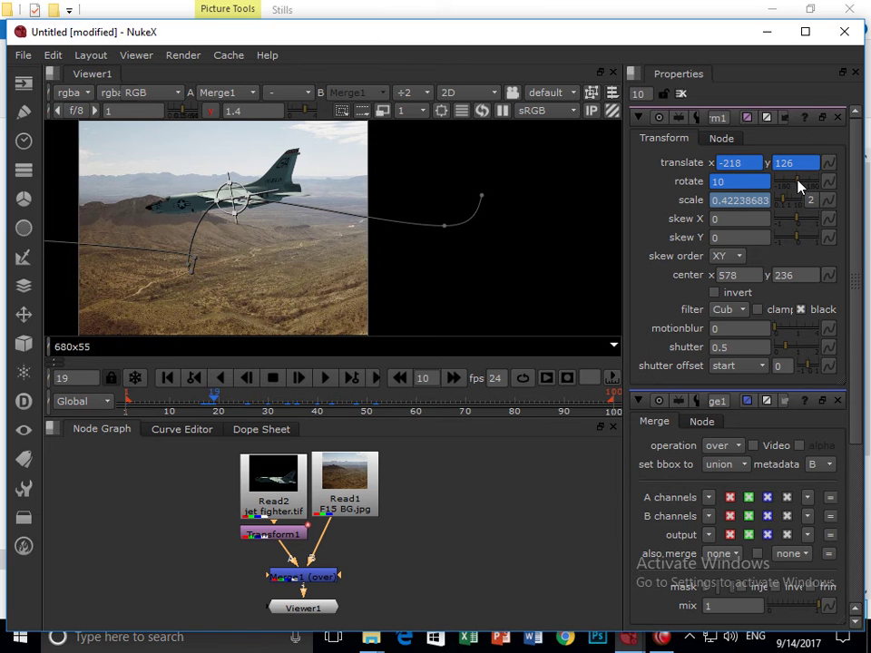
{"action": "left_click", "coordinate": [219, 405]}
{"action": "left_click_drag", "start_coordinate": [220, 408], "coordinate": [315, 399]}
{"action": "left_click_drag", "start_coordinate": [204, 259], "coordinate": [203, 258]}
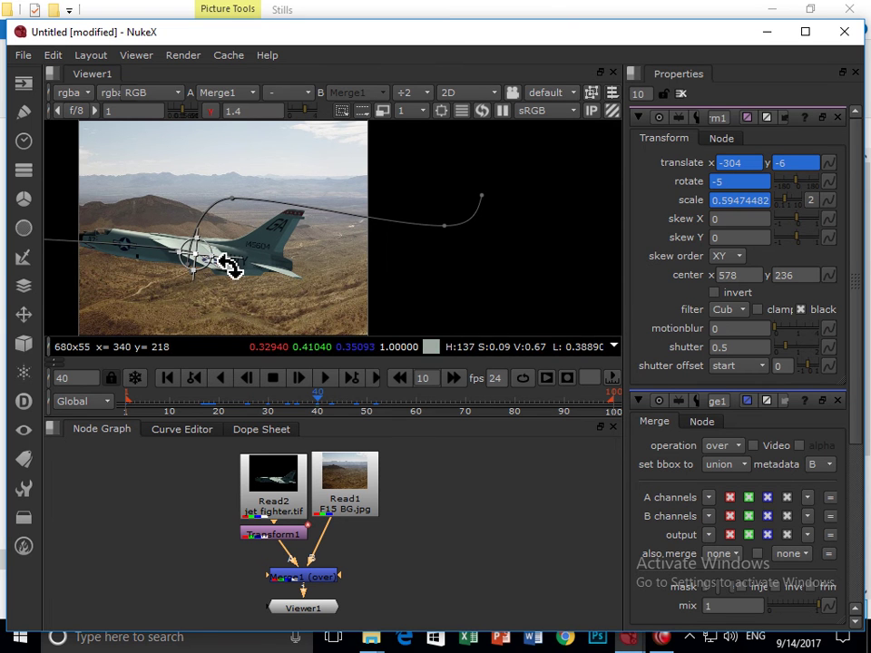
{"action": "mouse_move", "coordinate": [234, 259]}
{"action": "left_mouse_down"}
{"action": "mouse_move", "coordinate": [231, 241]}
{"action": "mouse_move", "coordinate": [241, 258]}
{"action": "left_mouse_up"}
{"action": "key", "text": "ctrl+z"}
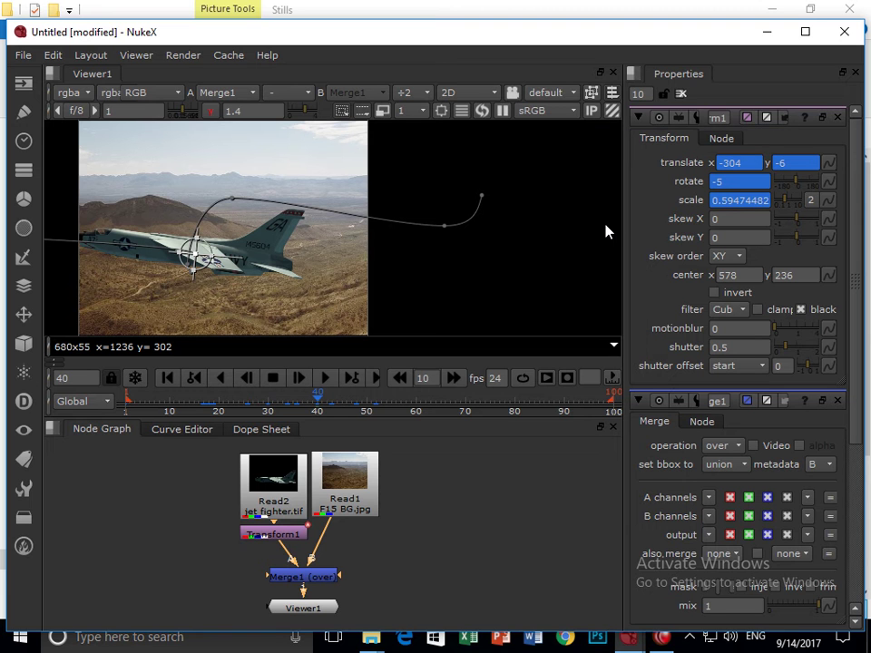
{"action": "left_click", "coordinate": [282, 403]}
{"action": "left_click_drag", "start_coordinate": [266, 408], "coordinate": [319, 402]}
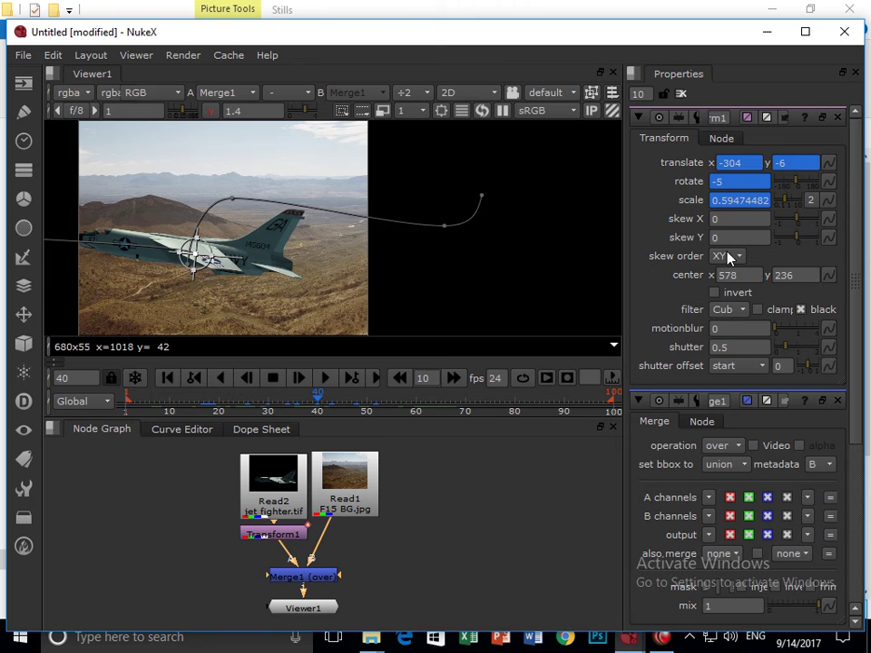
{"action": "left_click_drag", "start_coordinate": [318, 396], "coordinate": [135, 392]}
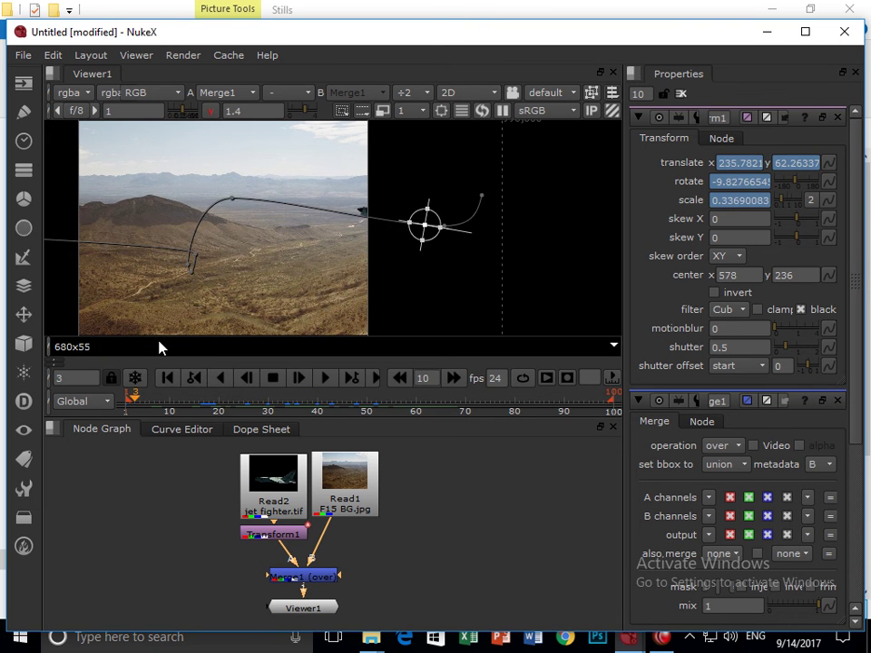
Step: Move the Read1 background node away from the jet's branch so the two inputs of the Merge are spread apart
{"action": "scroll", "coordinate": [353, 556], "scroll_direction": "down", "scroll_amount": 1}
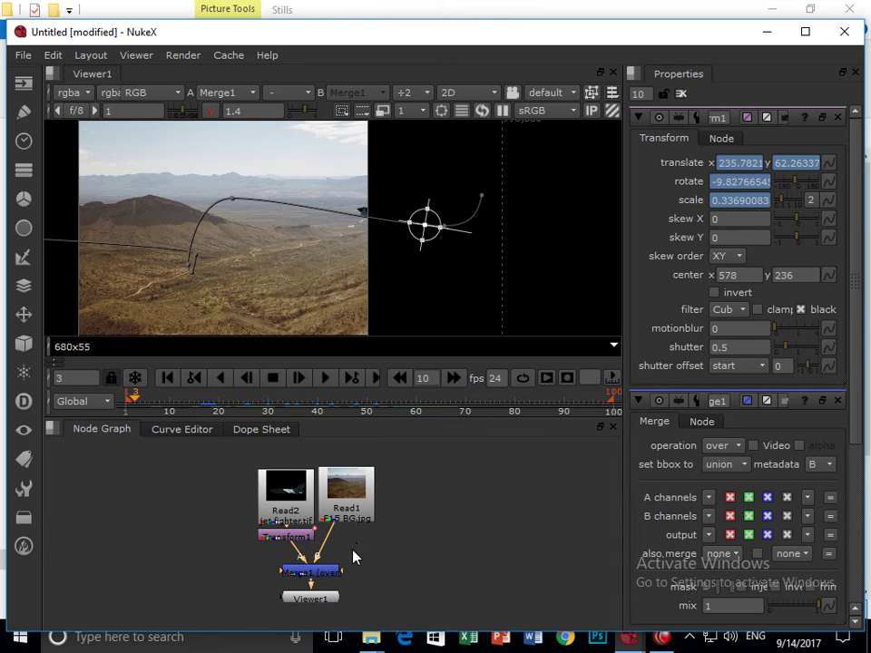
{"action": "left_click_drag", "start_coordinate": [354, 556], "coordinate": [369, 509]}
{"action": "left_click_drag", "start_coordinate": [336, 553], "coordinate": [332, 599]}
{"action": "left_click_drag", "start_coordinate": [337, 517], "coordinate": [336, 547]}
{"action": "left_click", "coordinate": [371, 470]}
{"action": "left_click_drag", "start_coordinate": [372, 470], "coordinate": [403, 479]}
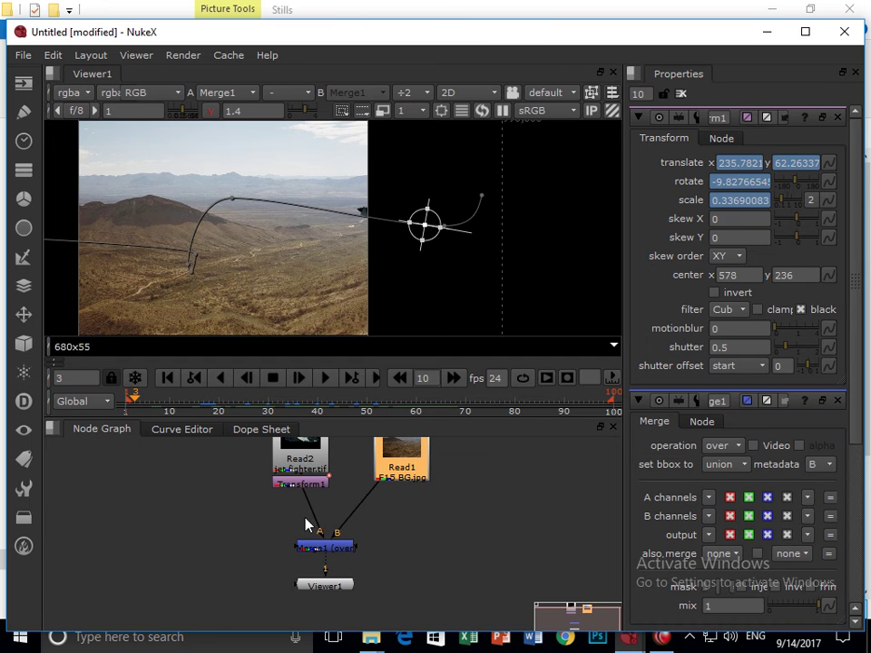
{"action": "mouse_move", "coordinate": [334, 529]}
{"action": "left_mouse_down"}
{"action": "mouse_move", "coordinate": [350, 563]}
{"action": "mouse_move", "coordinate": [362, 558]}
{"action": "mouse_move", "coordinate": [349, 539]}
{"action": "left_mouse_up"}
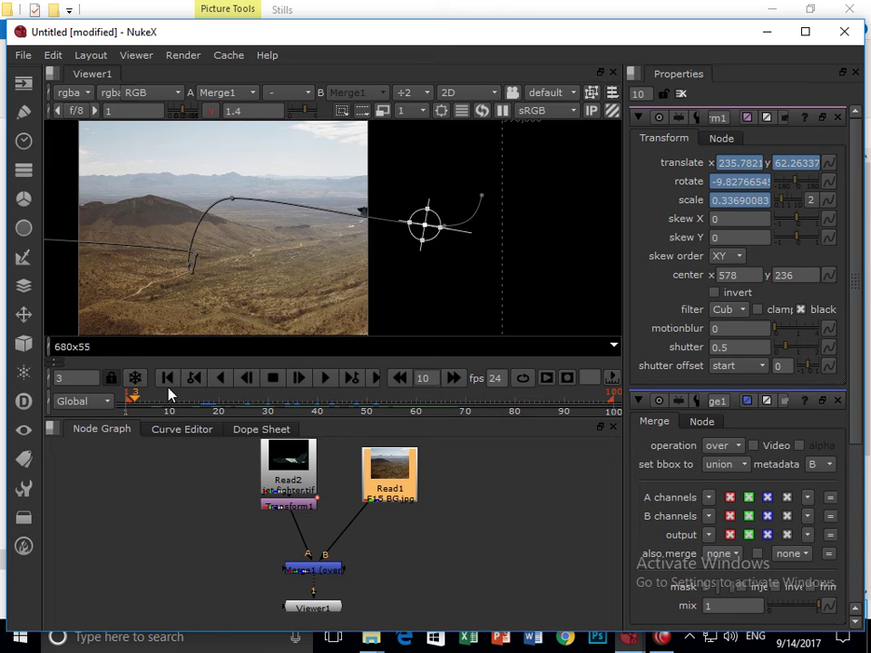
Step: In the Dope Sheet, move the jet's frame 40 translate key to frame 42
{"action": "left_click", "coordinate": [210, 430]}
{"action": "left_click", "coordinate": [236, 430]}
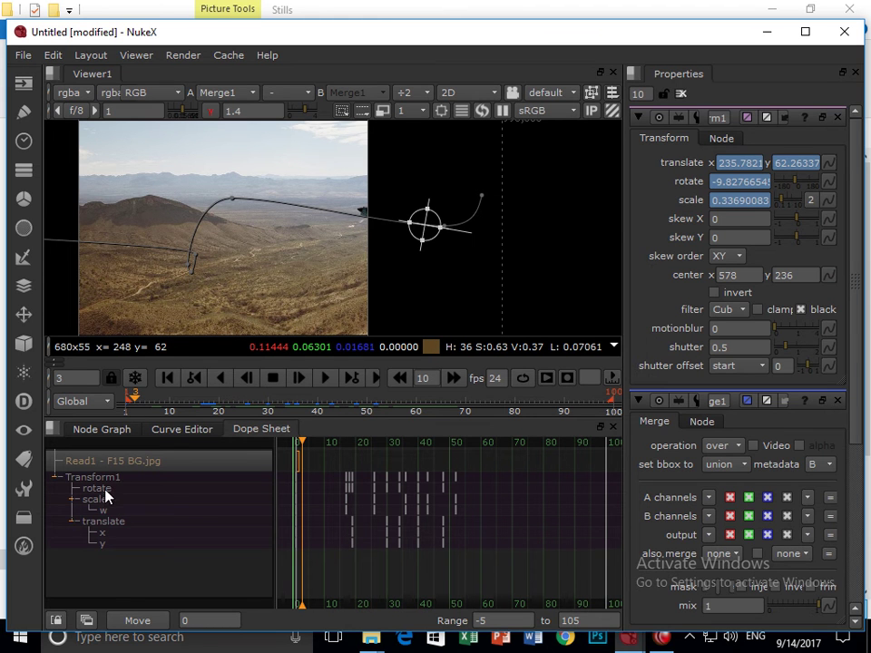
{"action": "left_click", "coordinate": [110, 522]}
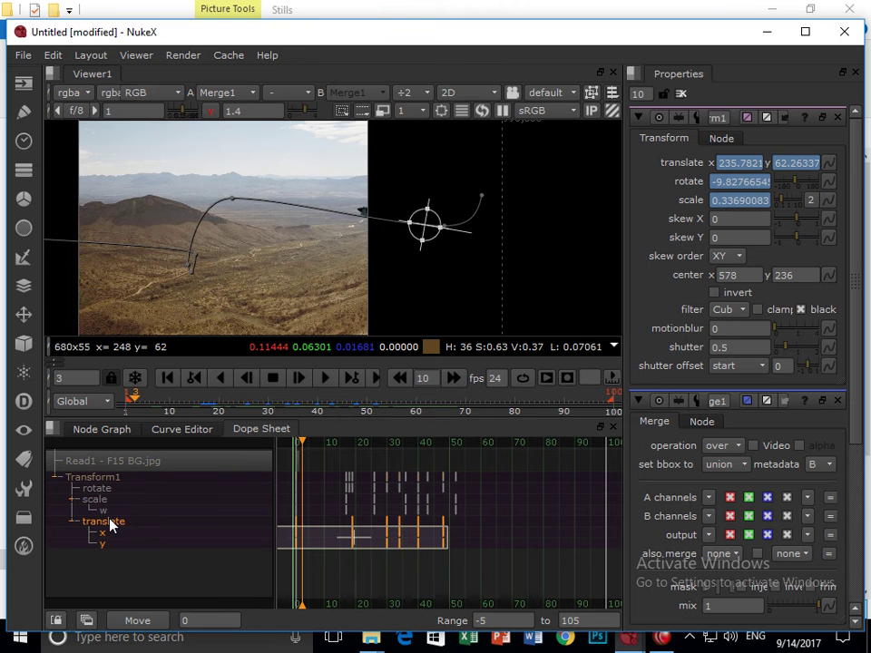
{"action": "left_click_drag", "start_coordinate": [441, 551], "coordinate": [416, 542]}
{"action": "left_click", "coordinate": [453, 539]}
Step: Select the Transform's translate x and y curves in the Curve Editor and key translate x at 235.7 on frame 3
{"action": "scroll", "coordinate": [220, 295], "scroll_direction": "up", "scroll_amount": 5}
{"action": "scroll", "coordinate": [314, 281], "scroll_direction": "up", "scroll_amount": 3}
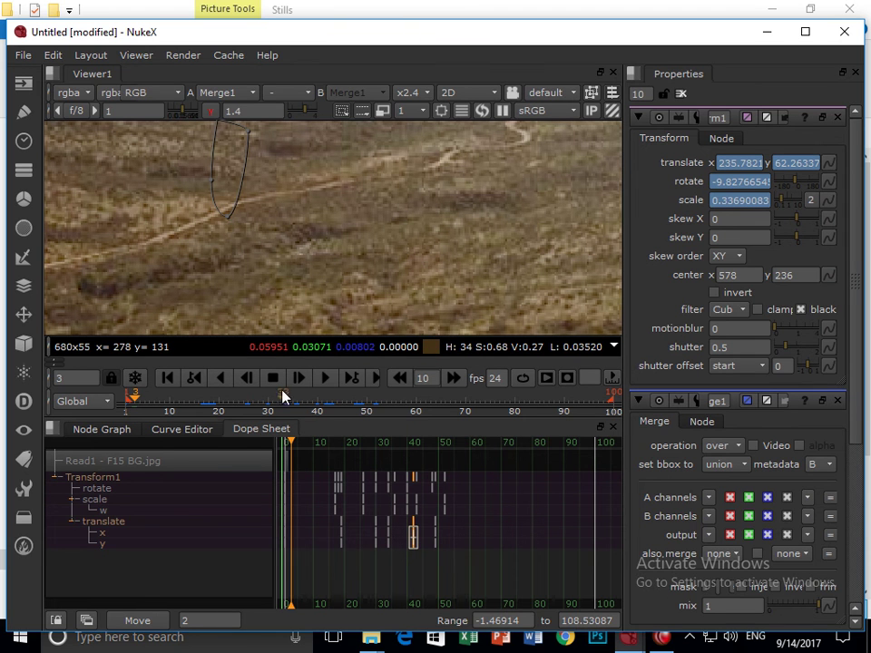
{"action": "left_click", "coordinate": [184, 428]}
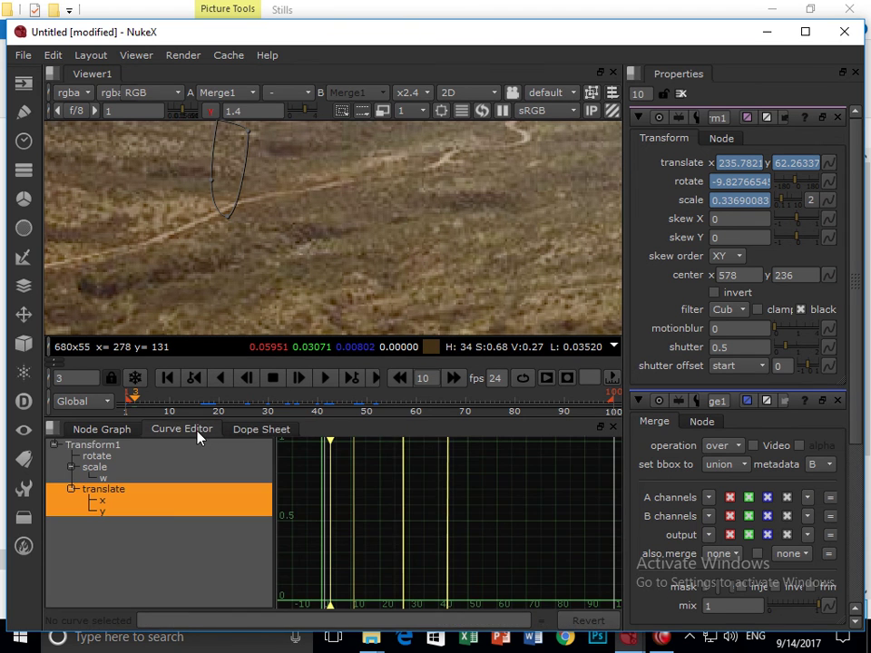
{"action": "left_click", "coordinate": [112, 492]}
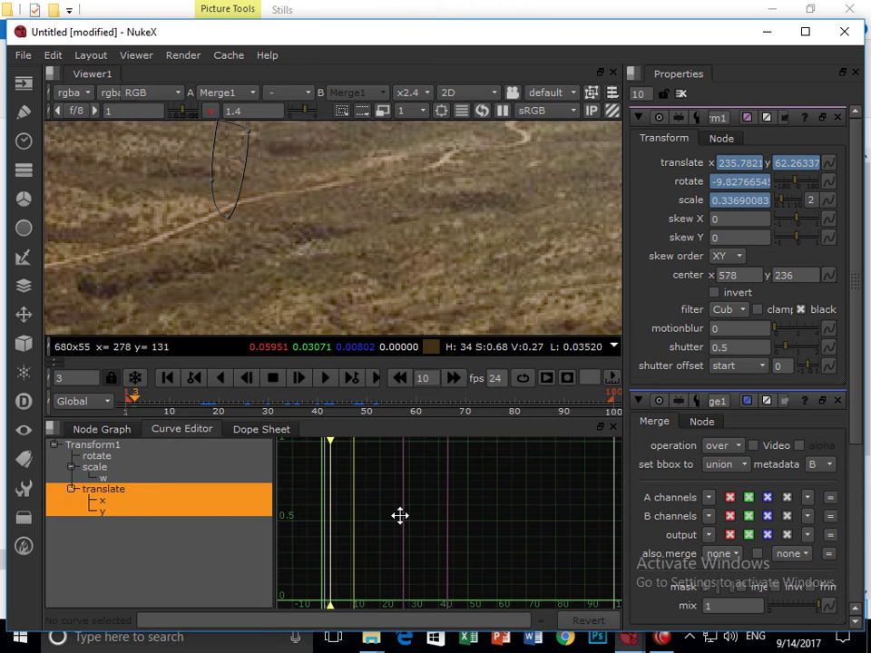
{"action": "scroll", "coordinate": [401, 523], "scroll_direction": "down", "scroll_amount": 5}
{"action": "scroll", "coordinate": [384, 546], "scroll_direction": "up", "scroll_amount": 4}
{"action": "left_click_drag", "start_coordinate": [272, 160], "coordinate": [302, 207]}
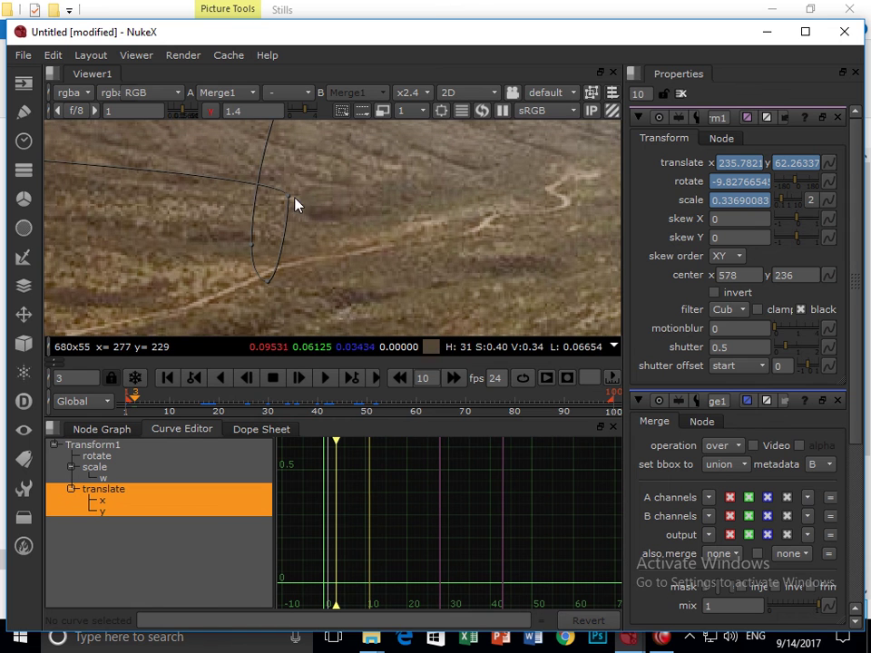
{"action": "left_click", "coordinate": [110, 500]}
{"action": "left_click", "coordinate": [116, 510], "text": "shift"}
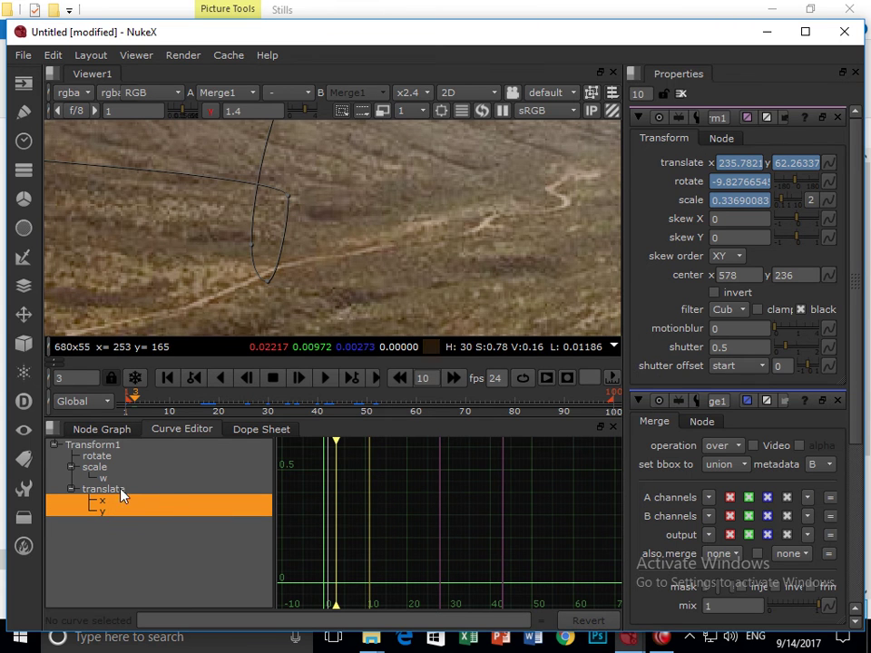
{"action": "left_click_drag", "start_coordinate": [744, 169], "coordinate": [597, 173]}
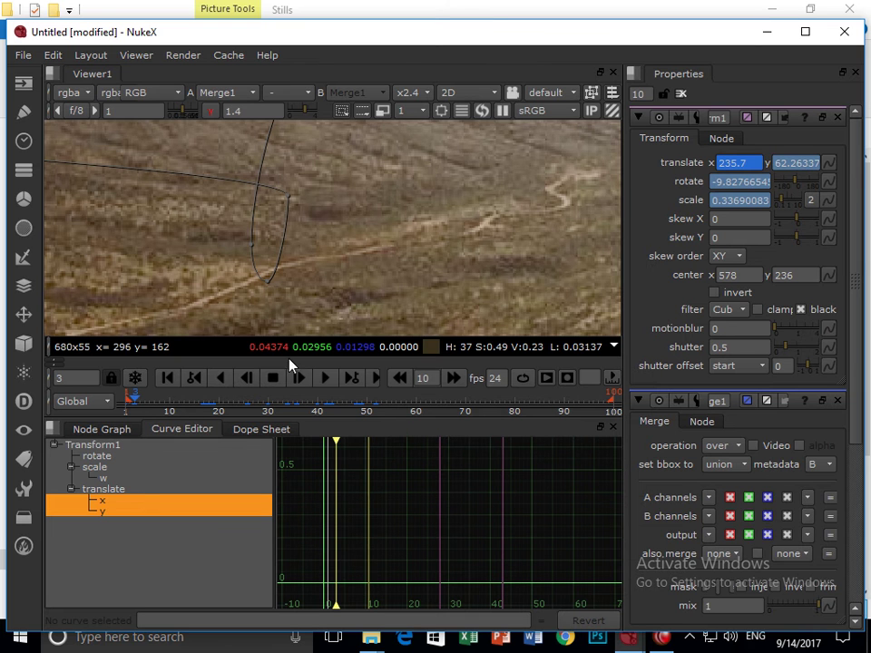
Step: Widen the jet's path loop by keying translate at about x -285, y -29.2 on frame 40 and x -300.6, y -50.4 on frame 36
{"action": "left_click", "coordinate": [259, 407]}
{"action": "left_click_drag", "start_coordinate": [259, 410], "coordinate": [319, 411]}
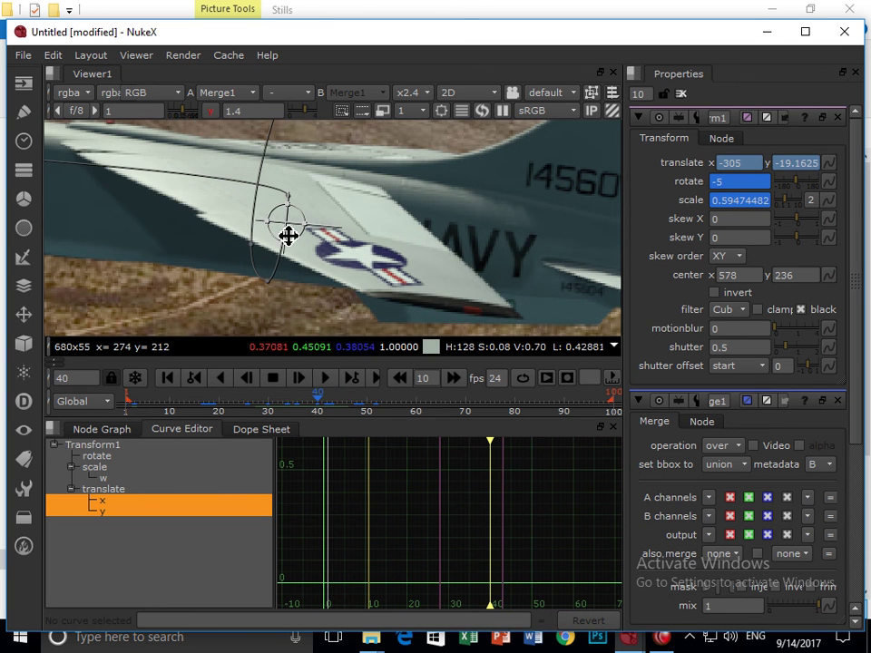
{"action": "left_click_drag", "start_coordinate": [287, 227], "coordinate": [328, 245]}
{"action": "left_click_drag", "start_coordinate": [314, 399], "coordinate": [297, 399]}
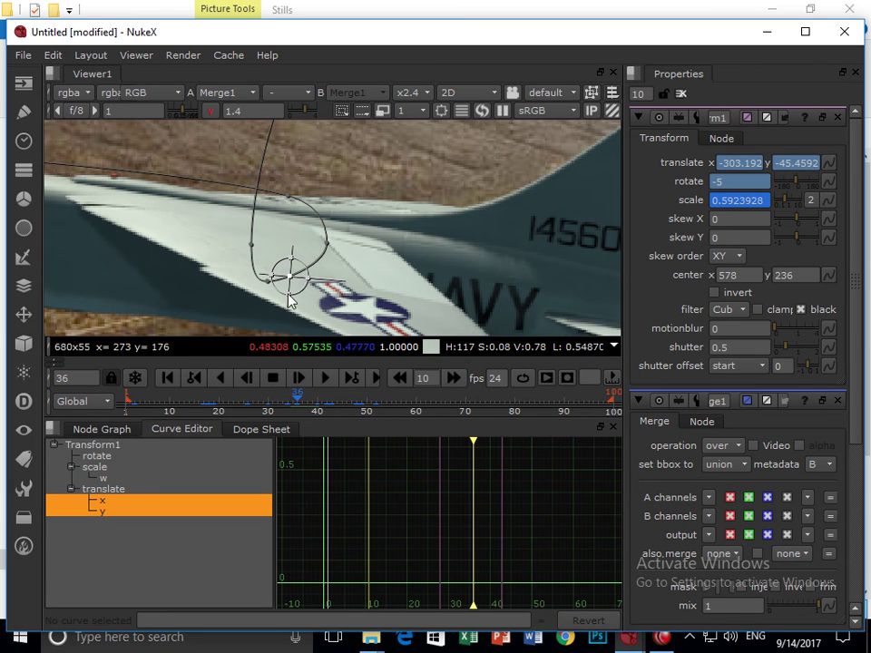
{"action": "left_click_drag", "start_coordinate": [286, 274], "coordinate": [301, 290]}
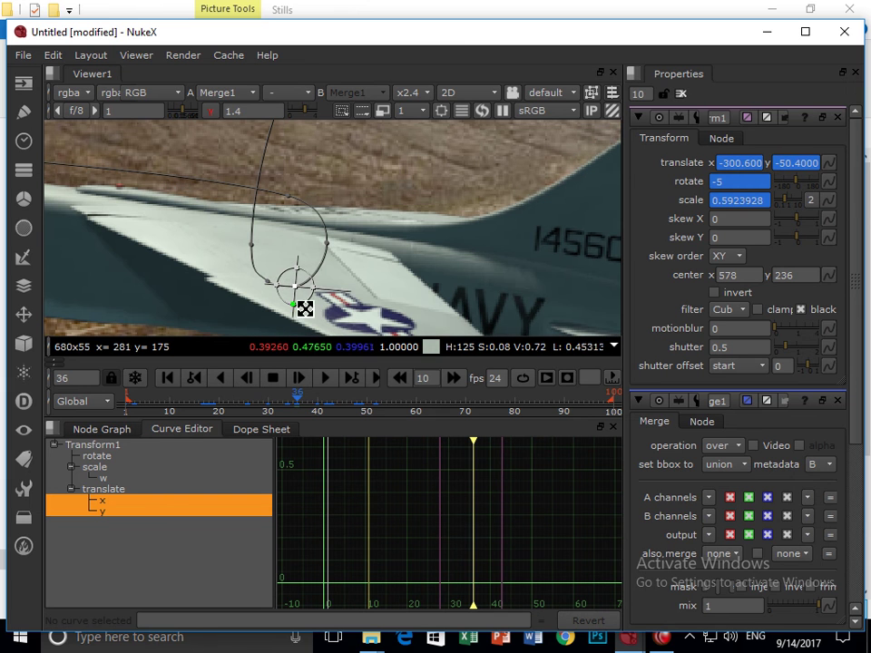
{"action": "left_click_drag", "start_coordinate": [296, 399], "coordinate": [348, 400]}
{"action": "scroll", "coordinate": [332, 305], "scroll_direction": "down", "scroll_amount": 5}
{"action": "left_click_drag", "start_coordinate": [334, 393], "coordinate": [228, 400]}
Step: Insert a MotionBlur node between Transform1 and the Merge in the node graph
{"action": "left_click", "coordinate": [107, 429]}
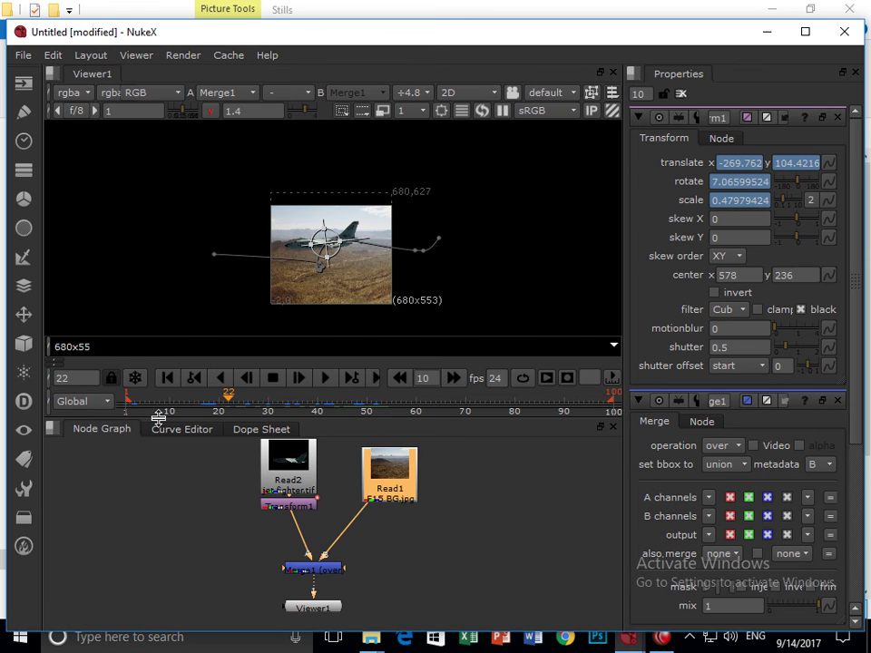
{"action": "scroll", "coordinate": [360, 291], "scroll_direction": "up", "scroll_amount": 4}
{"action": "left_click_drag", "start_coordinate": [279, 400], "coordinate": [18, 390]}
{"action": "left_click", "coordinate": [294, 471]}
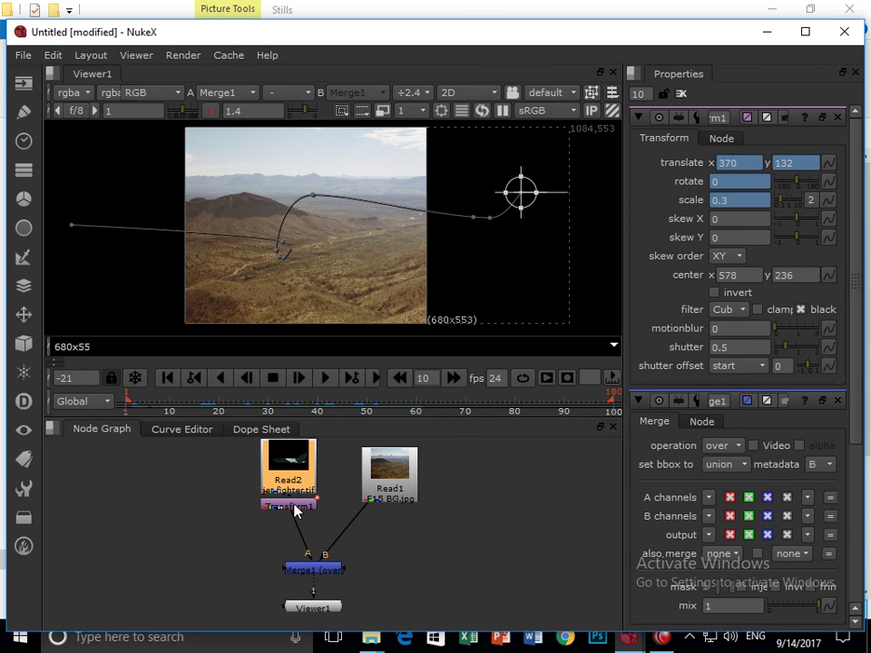
{"action": "left_click", "coordinate": [290, 510]}
{"action": "key", "text": "Tab"}
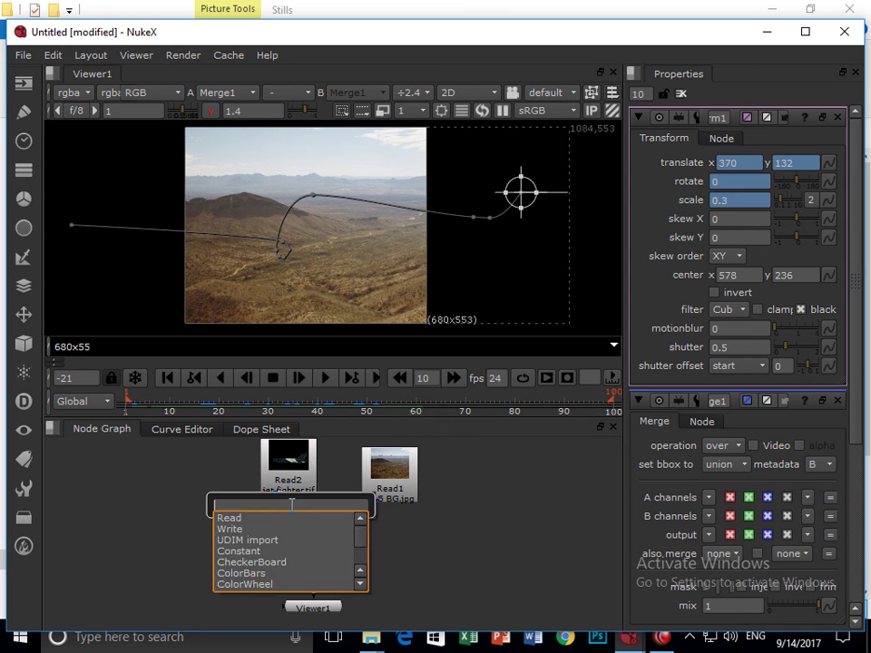
{"action": "type", "text": "mot"}
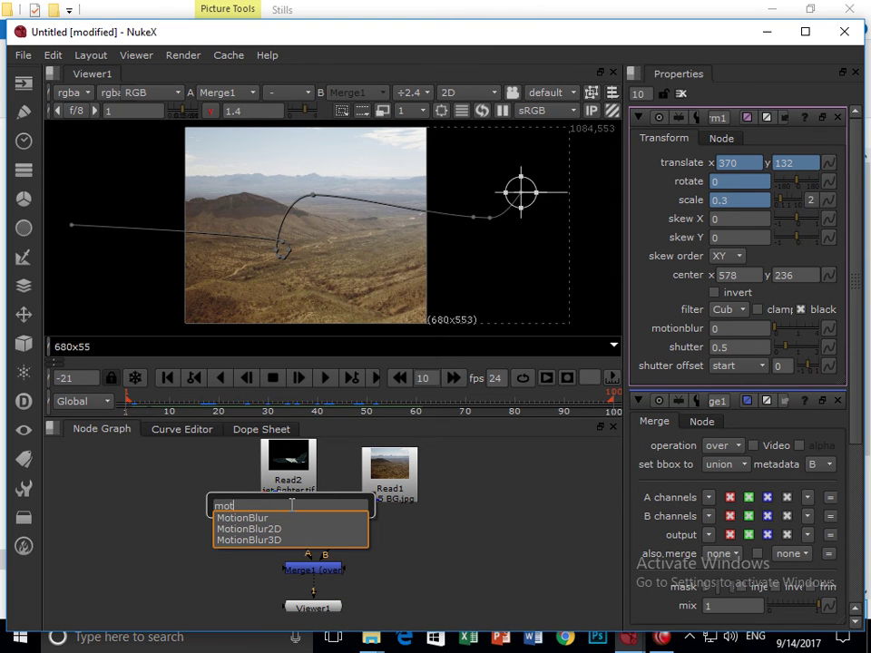
{"action": "key", "text": "Return"}
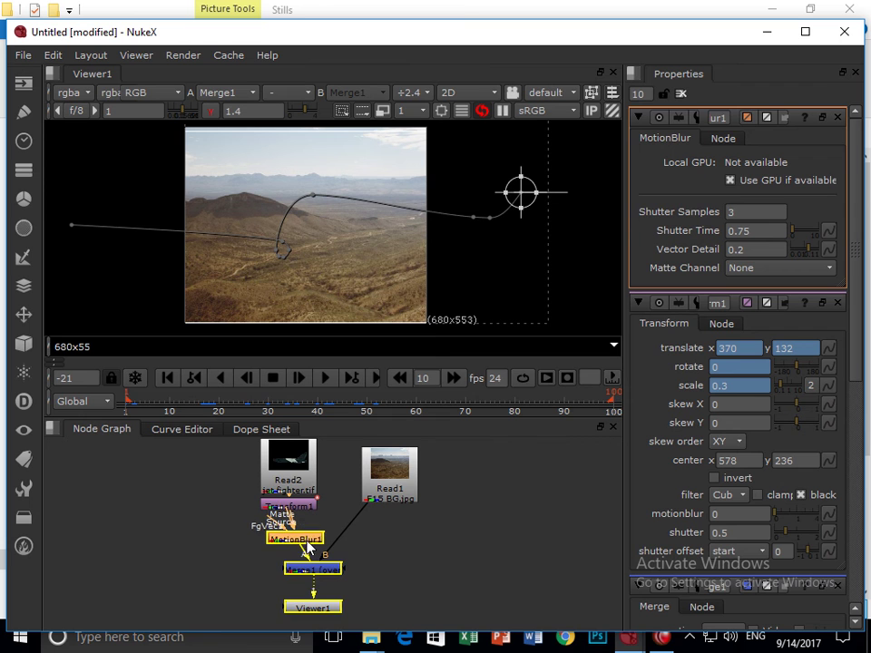
Step: Move the MotionBlur node slightly lower, away from Transform1, and select it
{"action": "scroll", "coordinate": [331, 535], "scroll_direction": "up", "scroll_amount": 3}
{"action": "scroll", "coordinate": [308, 549], "scroll_direction": "up", "scroll_amount": 3}
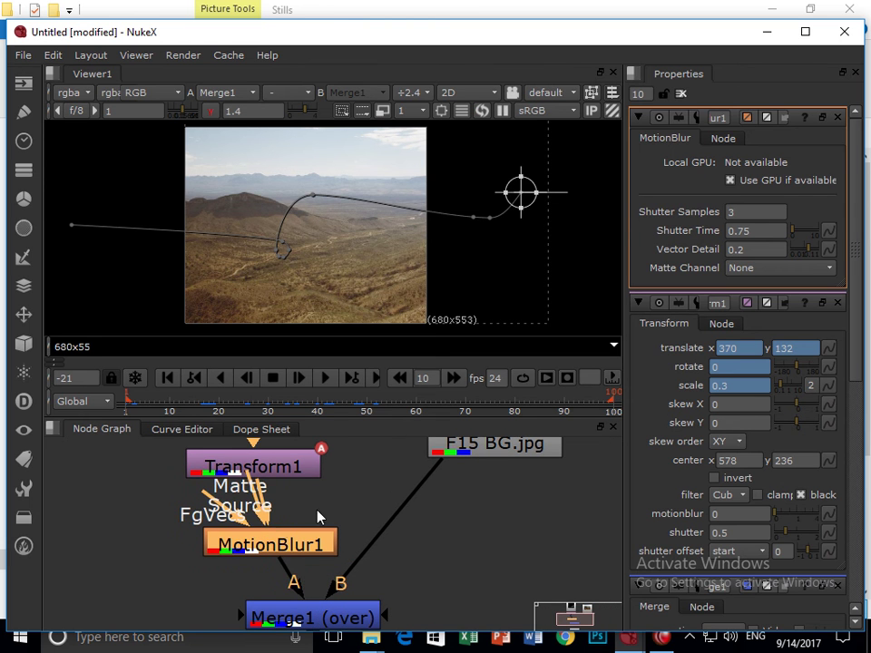
{"action": "left_click_drag", "start_coordinate": [297, 557], "coordinate": [276, 558]}
{"action": "left_click", "coordinate": [241, 542]}
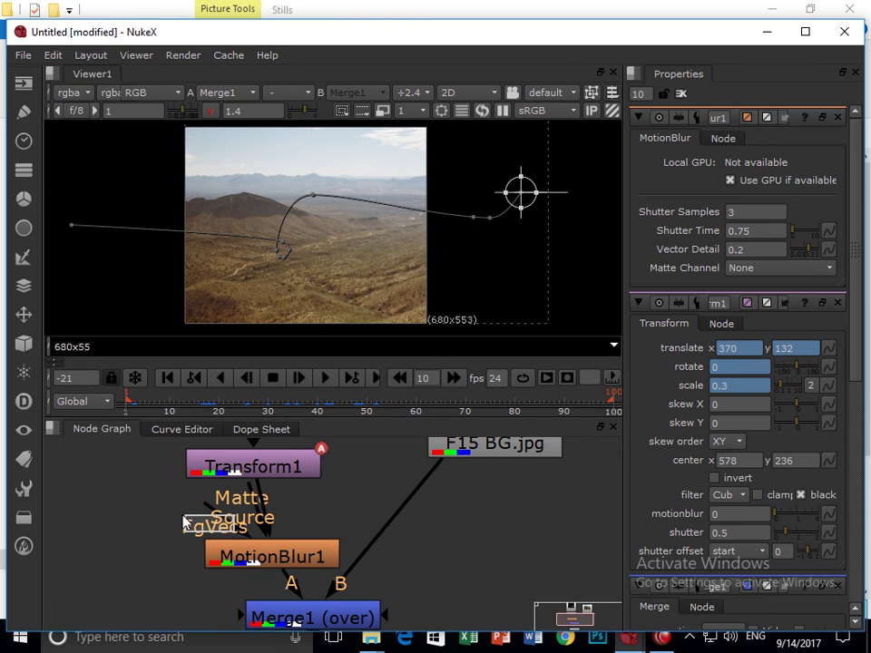
{"action": "mouse_move", "coordinate": [272, 529]}
{"action": "left_mouse_down"}
{"action": "mouse_move", "coordinate": [306, 501]}
{"action": "mouse_move", "coordinate": [268, 530]}
{"action": "mouse_move", "coordinate": [272, 543]}
{"action": "left_mouse_up"}
{"action": "left_click", "coordinate": [289, 561]}
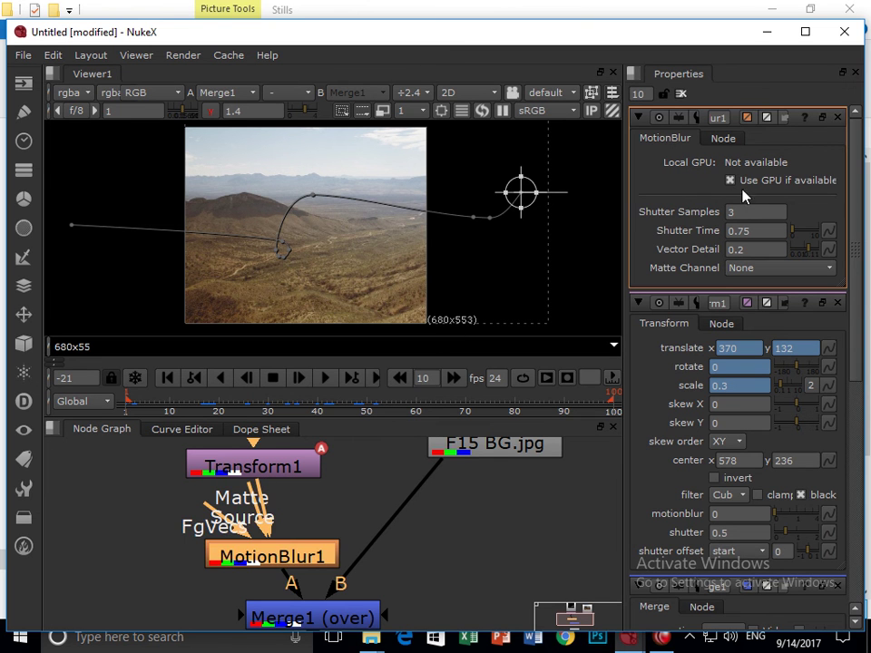
Step: Set the MotionBlur node's Shutter Samples to 27 and play the sequence to preview the blurred jet
{"action": "double_click", "coordinate": [755, 211]}
{"action": "type", "text": "27"}
{"action": "key", "text": "Return"}
{"action": "mouse_move", "coordinate": [405, 397]}
{"action": "left_mouse_down"}
{"action": "mouse_move", "coordinate": [175, 399]}
{"action": "mouse_move", "coordinate": [282, 403]}
{"action": "mouse_move", "coordinate": [268, 403]}
{"action": "left_mouse_up"}
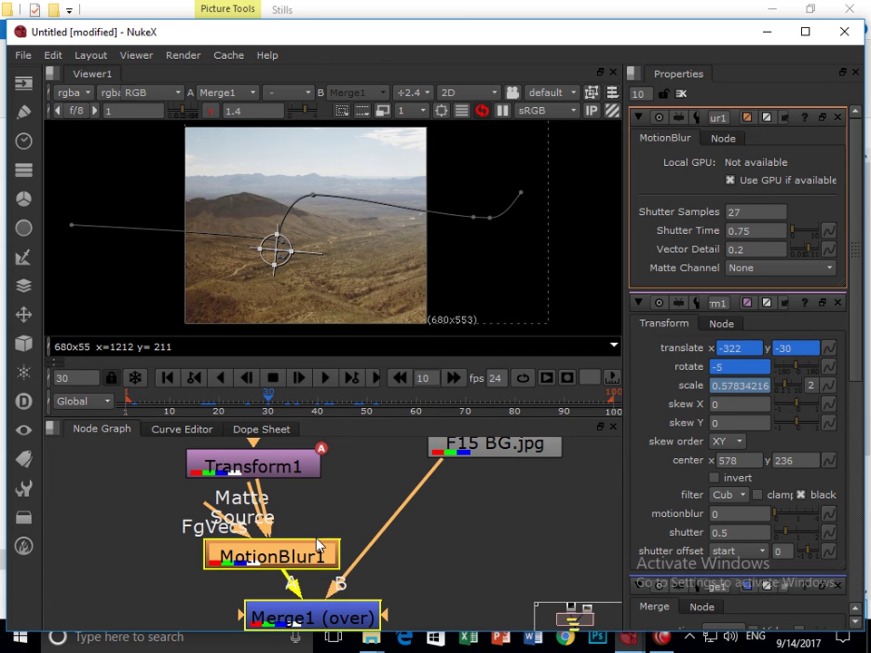
{"action": "left_click", "coordinate": [427, 544]}
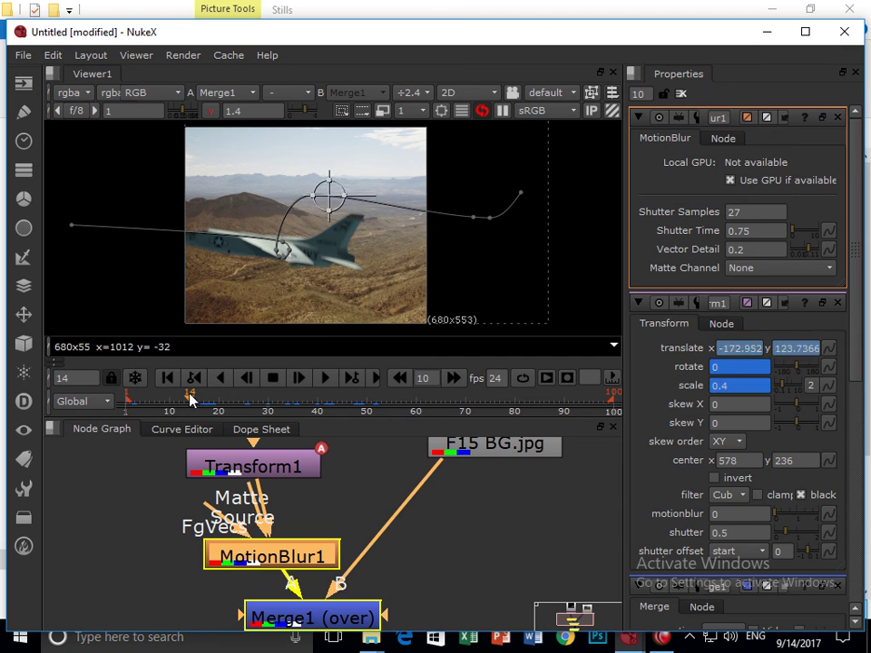
{"action": "left_click", "coordinate": [325, 377]}
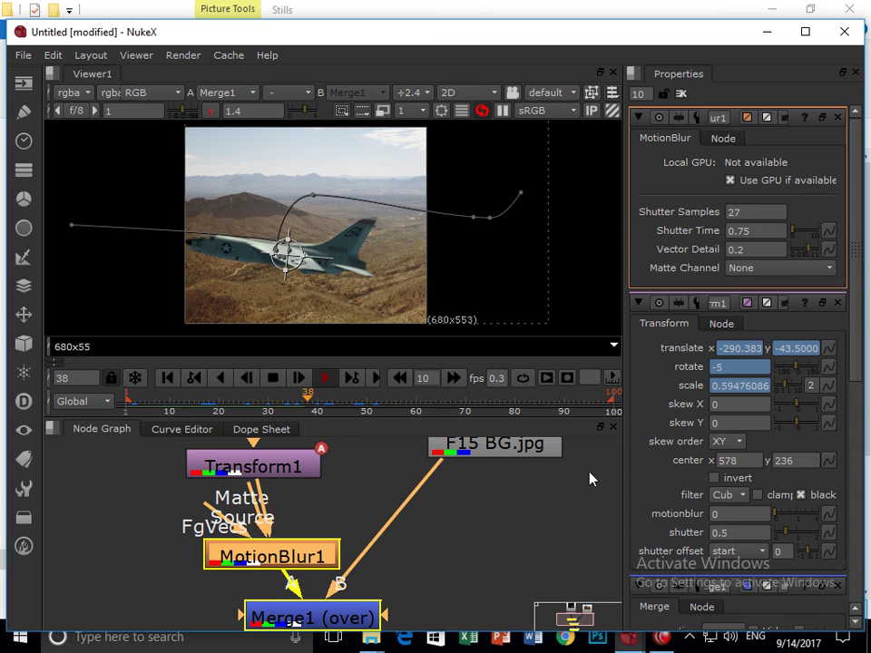
Step: Preview the motion-blurred jet up to frame 42 and open the playback range's frame values for editing
{"action": "left_click_drag", "start_coordinate": [590, 478], "coordinate": [195, 630]}
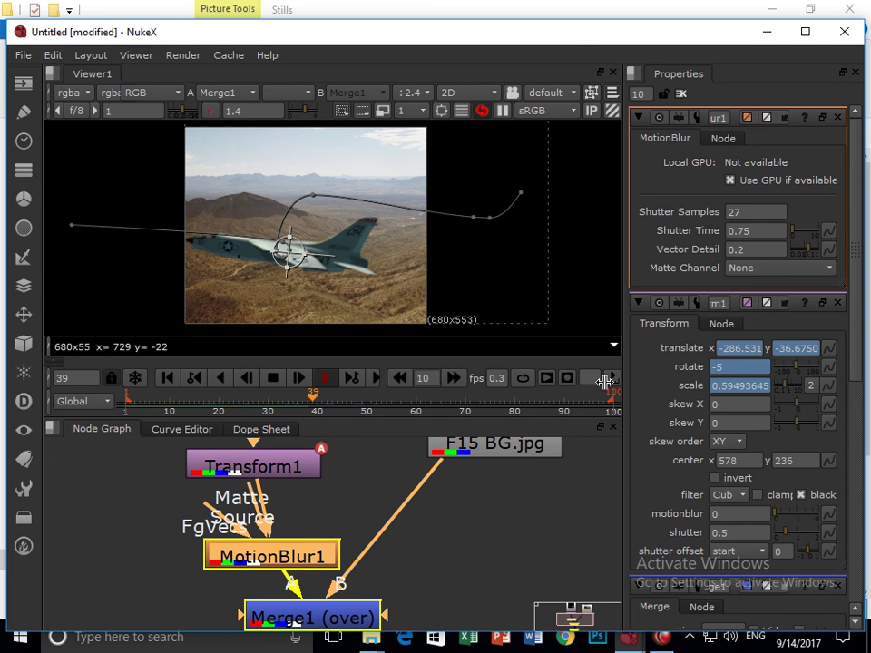
{"action": "key", "text": "Right"}
{"action": "left_click", "coordinate": [614, 397]}
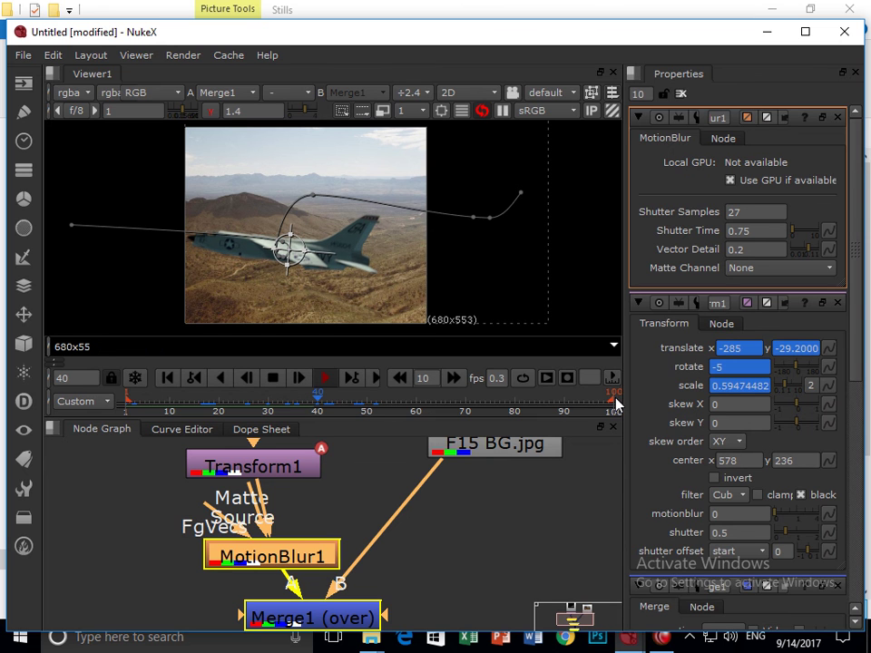
{"action": "left_click", "coordinate": [599, 377]}
{"action": "key", "text": "Right"}
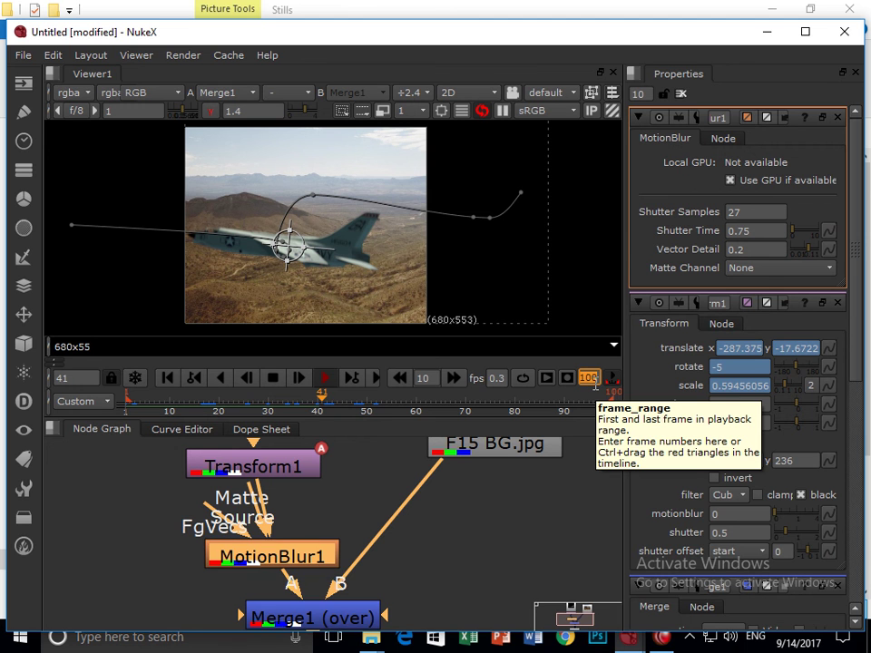
{"action": "key", "text": "Right"}
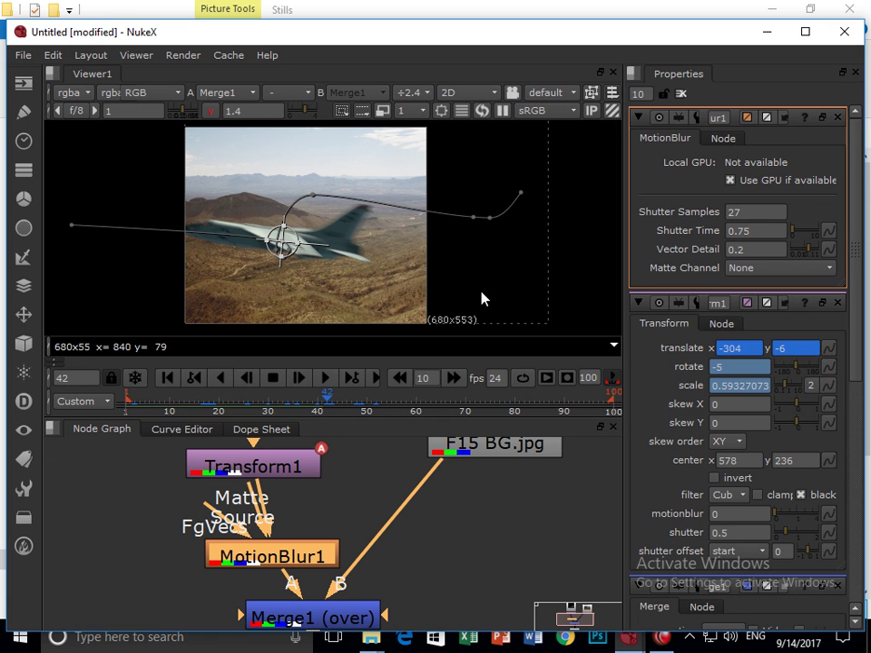
Step: Park the playhead on frame 39 and set the timeline range back to Global
{"action": "left_click_drag", "start_coordinate": [331, 402], "coordinate": [518, 424]}
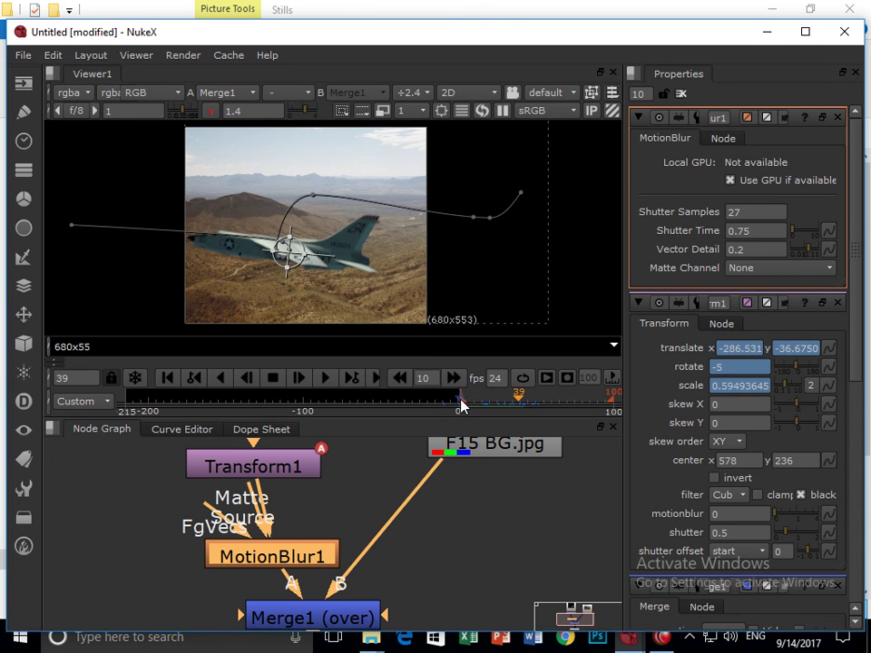
{"action": "left_click", "coordinate": [80, 401]}
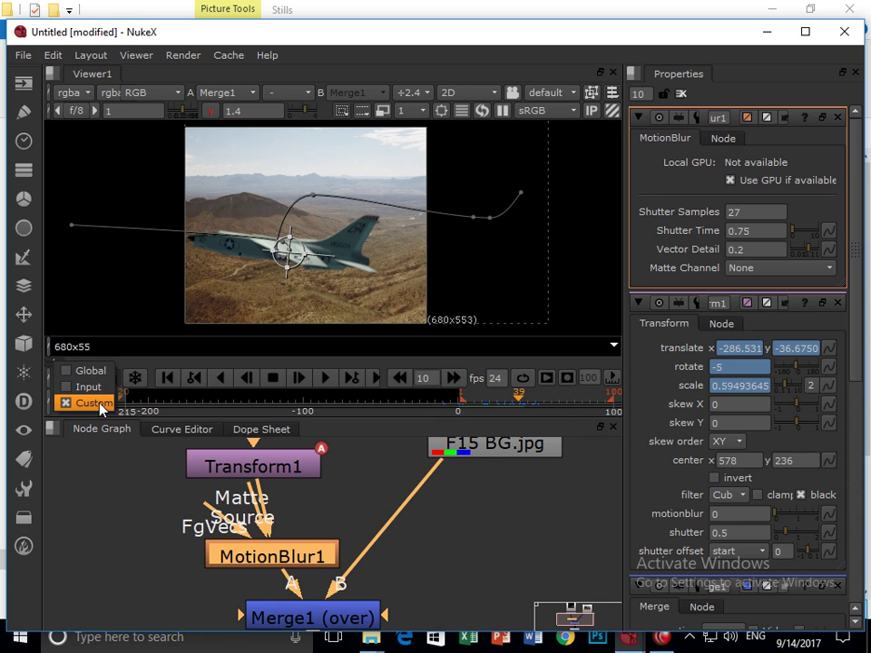
{"action": "left_click", "coordinate": [91, 371]}
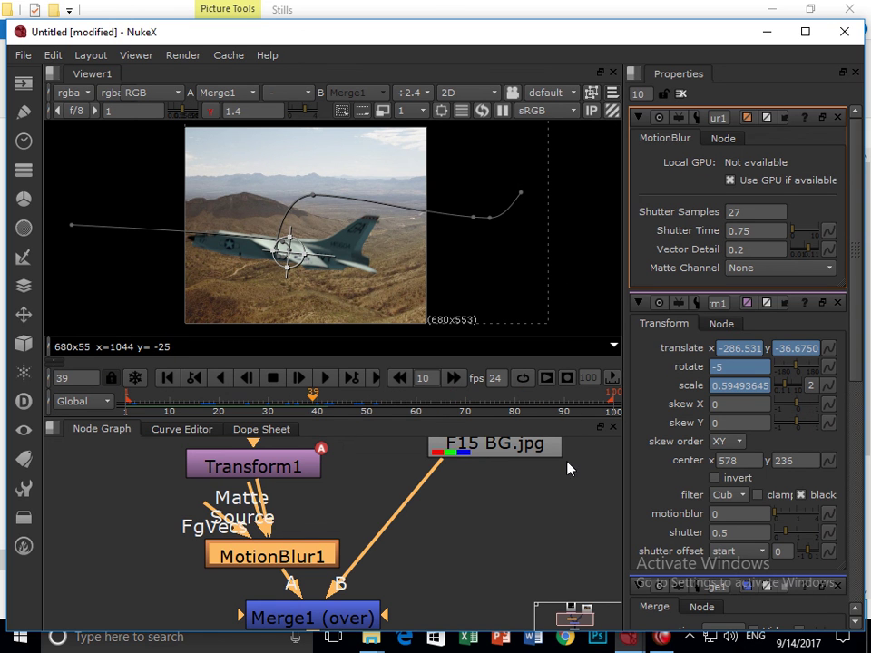
Step: Select all nodes of the composite, shift the whole tree slightly to the left in the node graph, and deselect it
{"action": "scroll", "coordinate": [450, 509], "scroll_direction": "down", "scroll_amount": 6}
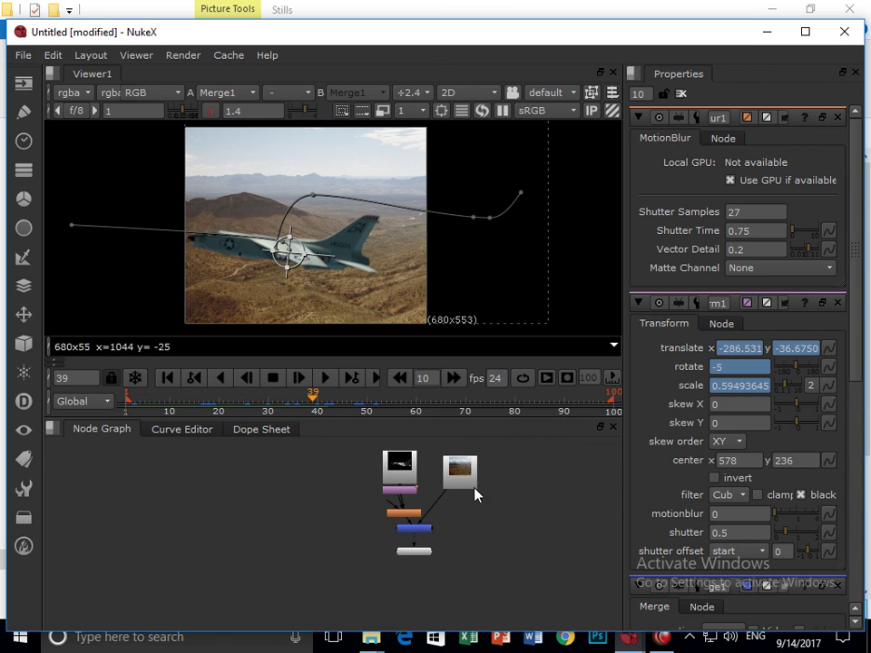
{"action": "left_click_drag", "start_coordinate": [513, 458], "coordinate": [325, 601]}
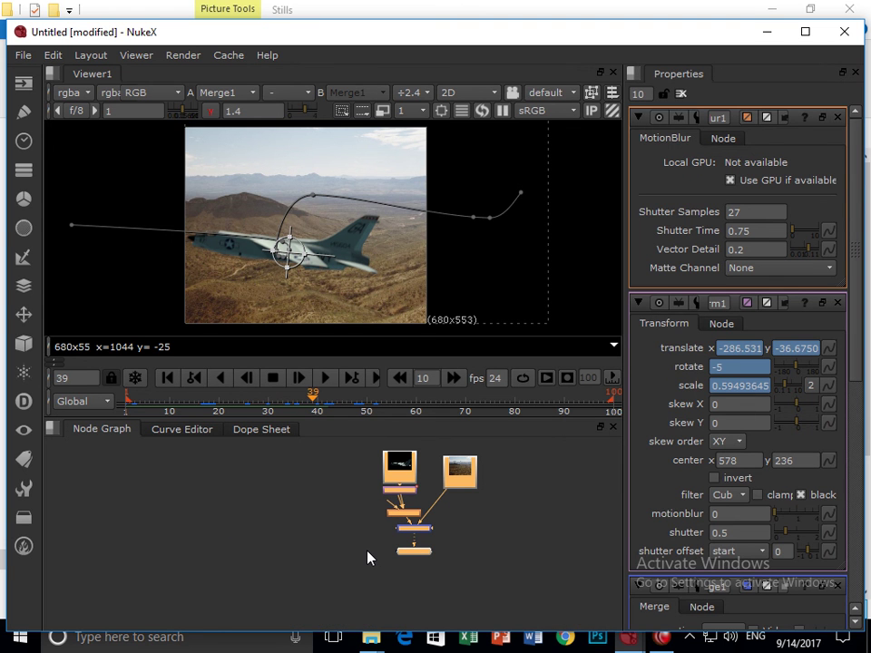
{"action": "left_click_drag", "start_coordinate": [512, 442], "coordinate": [319, 592]}
{"action": "left_click_drag", "start_coordinate": [416, 534], "coordinate": [404, 534]}
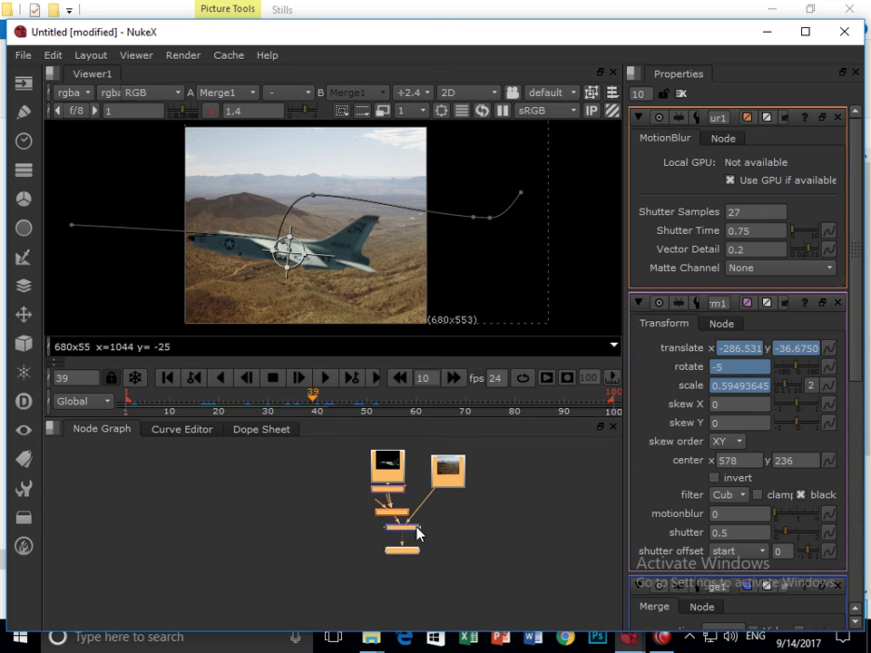
{"action": "scroll", "coordinate": [399, 551], "scroll_direction": "up", "scroll_amount": 3}
{"action": "scroll", "coordinate": [400, 551], "scroll_direction": "up", "scroll_amount": 1}
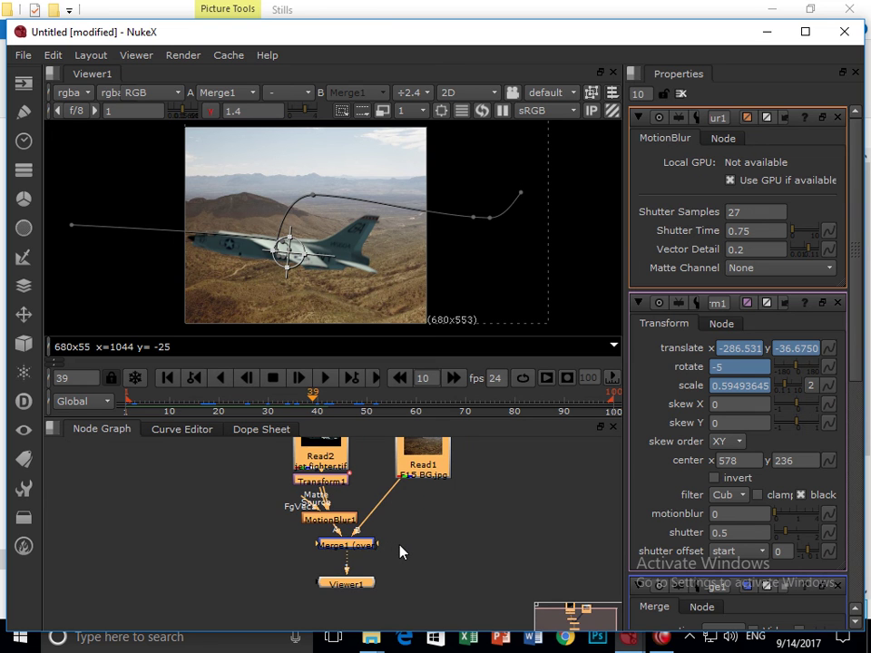
{"action": "left_click", "coordinate": [423, 529]}
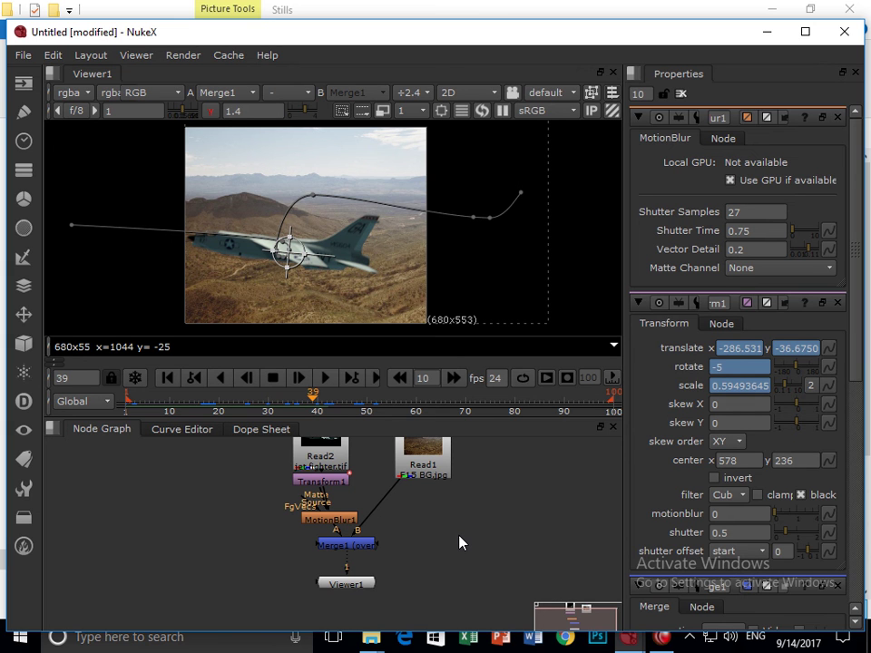
{"action": "left_click_drag", "start_coordinate": [459, 542], "coordinate": [394, 548]}
{"action": "scroll", "coordinate": [393, 548], "scroll_direction": "down", "scroll_amount": 1}
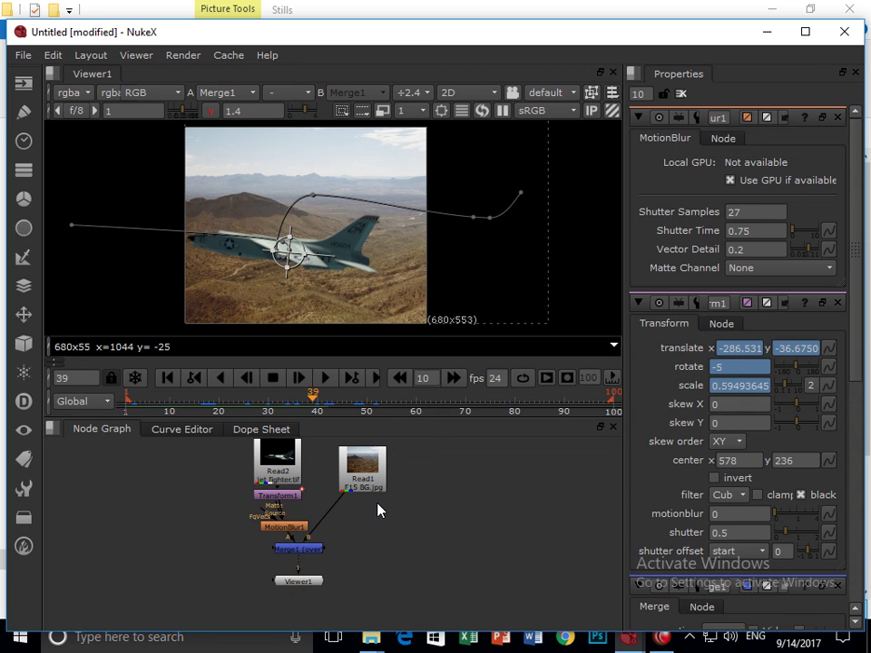
{"action": "left_click", "coordinate": [773, 41]}
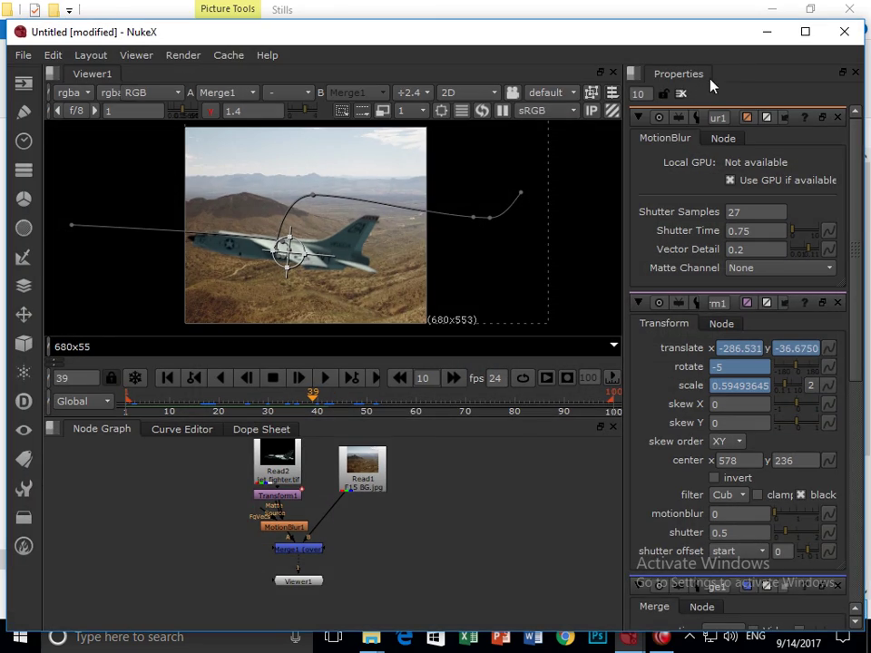